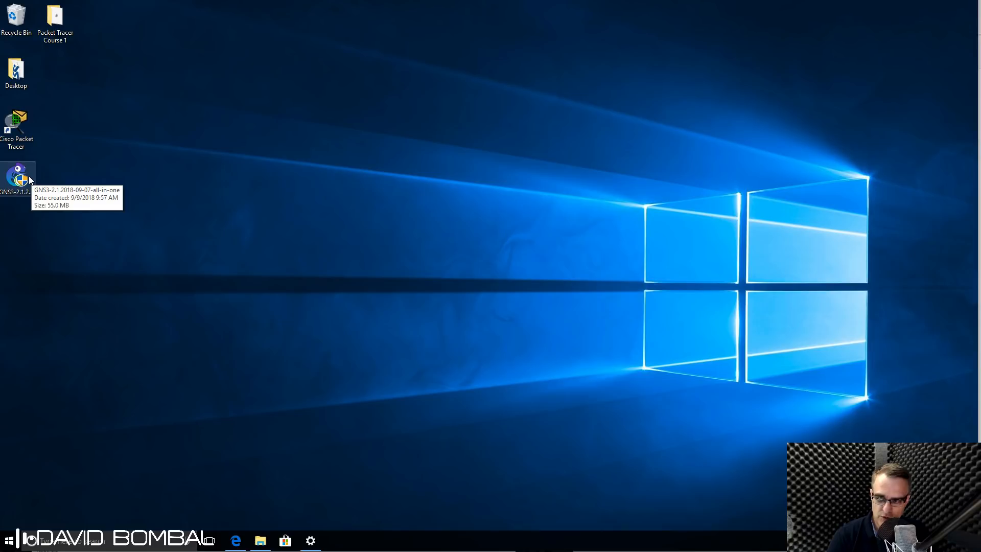
# Step: Look at the free download option for GNS3 on gns3.com
pyautogui.doubleClick(18, 177)
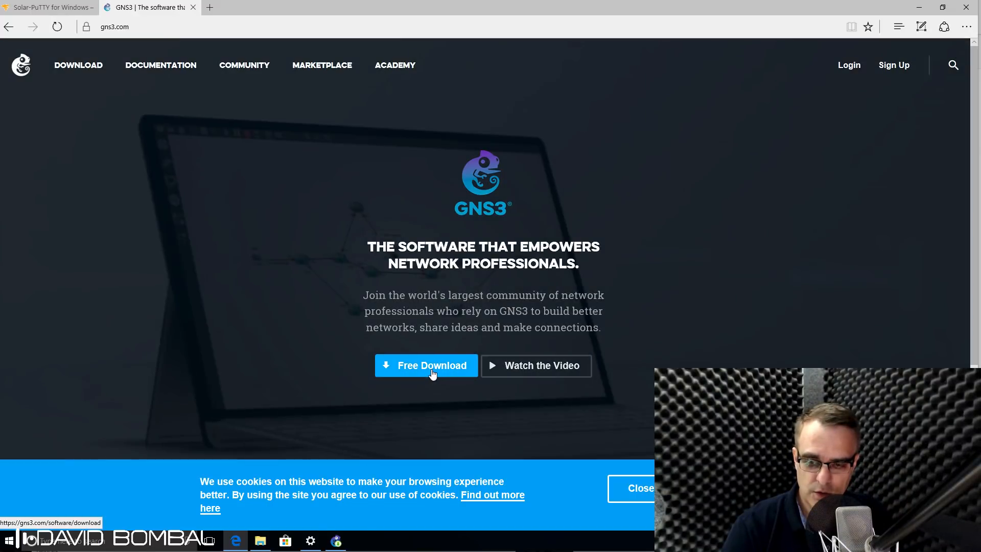
pyautogui.click(434, 376)
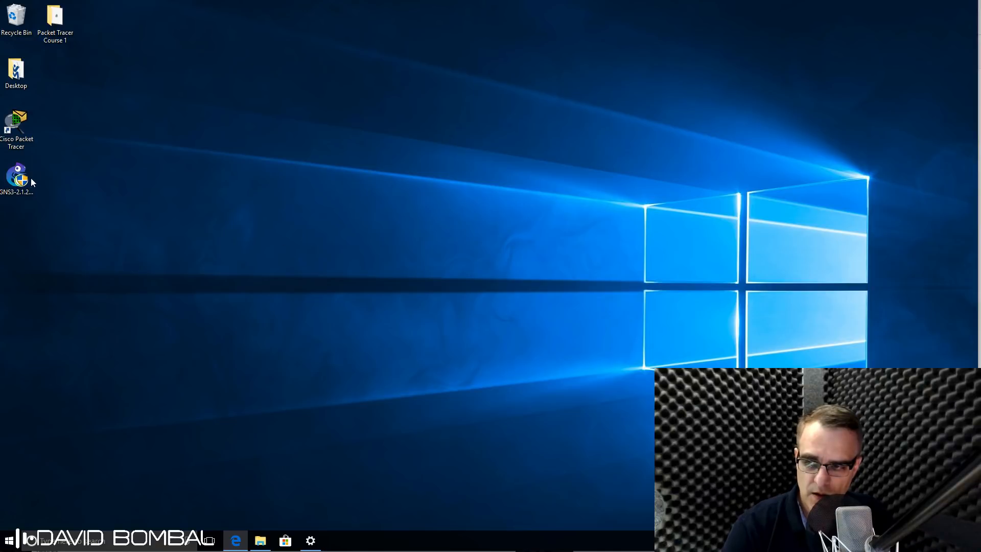
# Step: Run the GNS3-2.1.2018-09-07-all-in-one installer from the desktop and allow it to make changes to the device
pyautogui.click(30, 173)
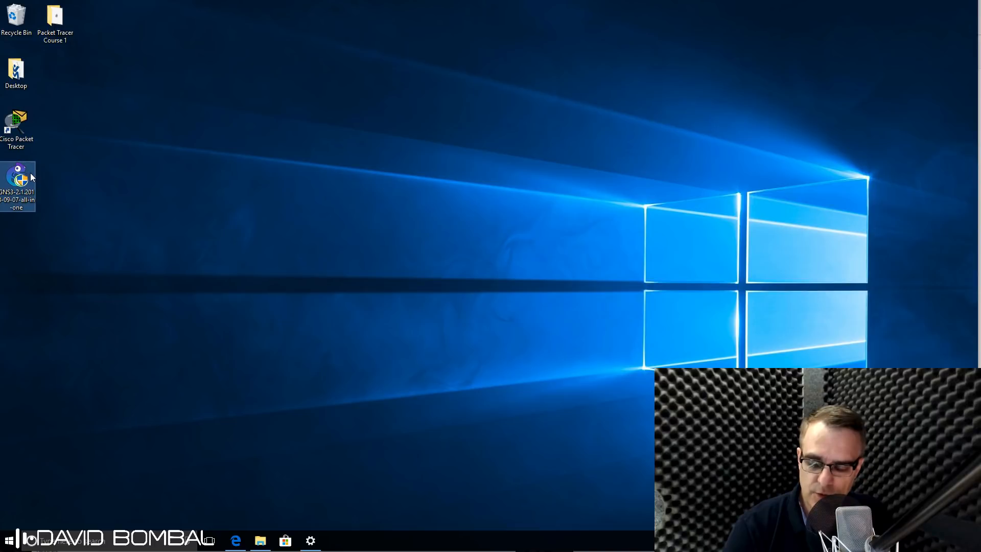
pyautogui.doubleClick(30, 173)
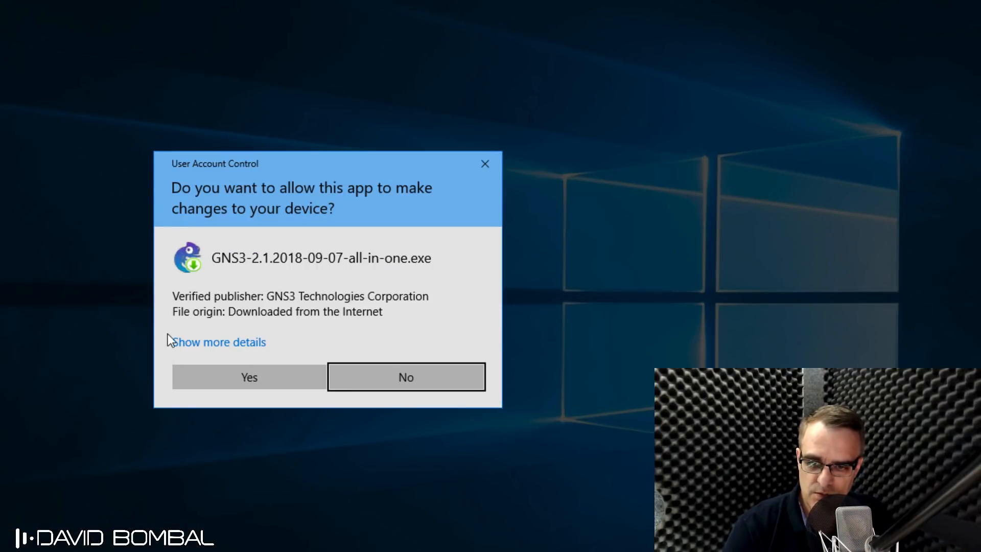
pyautogui.click(289, 377)
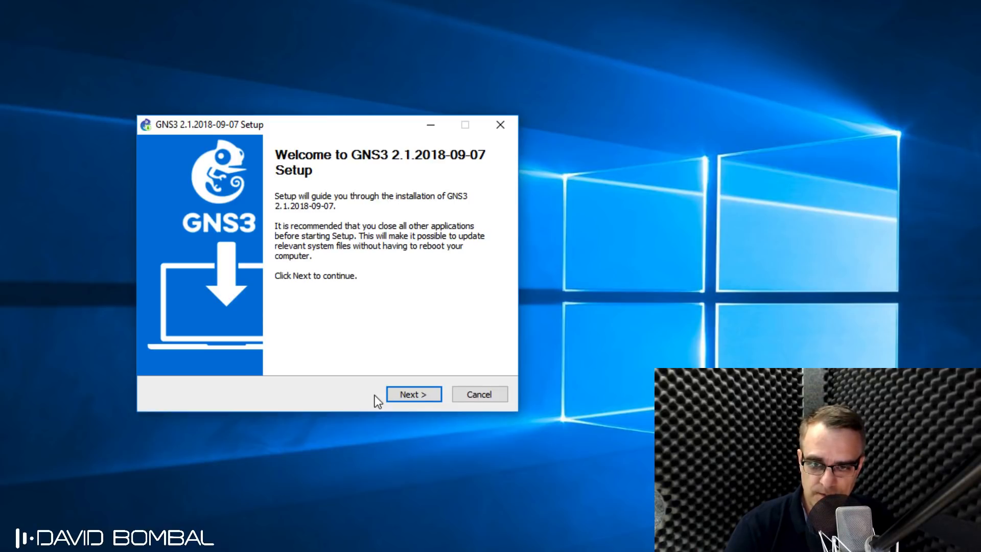
# Step: Accept the GNU General Public License in the GNS3 setup and keep GNS3 as the Start Menu folder
pyautogui.click(420, 397)
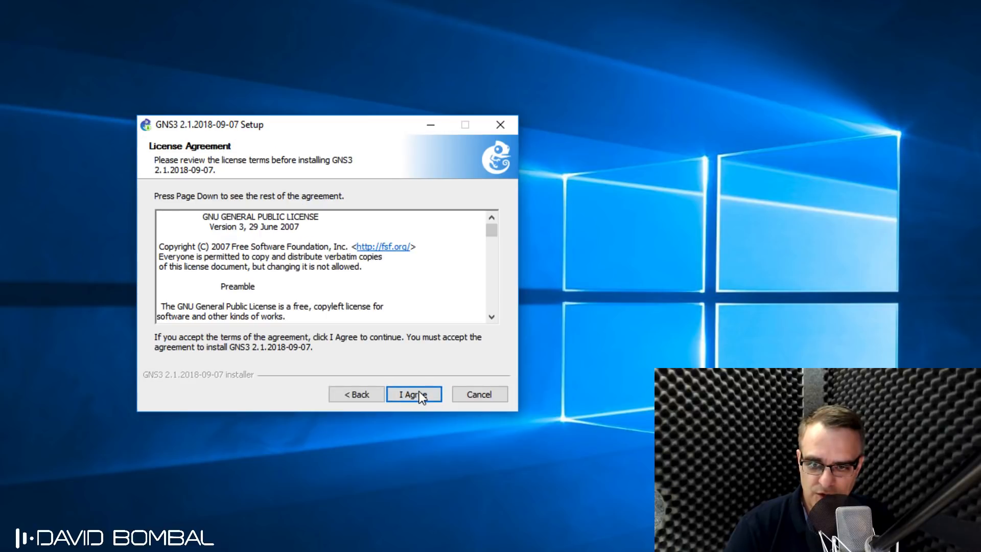
pyautogui.moveTo(194, 215); pyautogui.dragTo(374, 218)
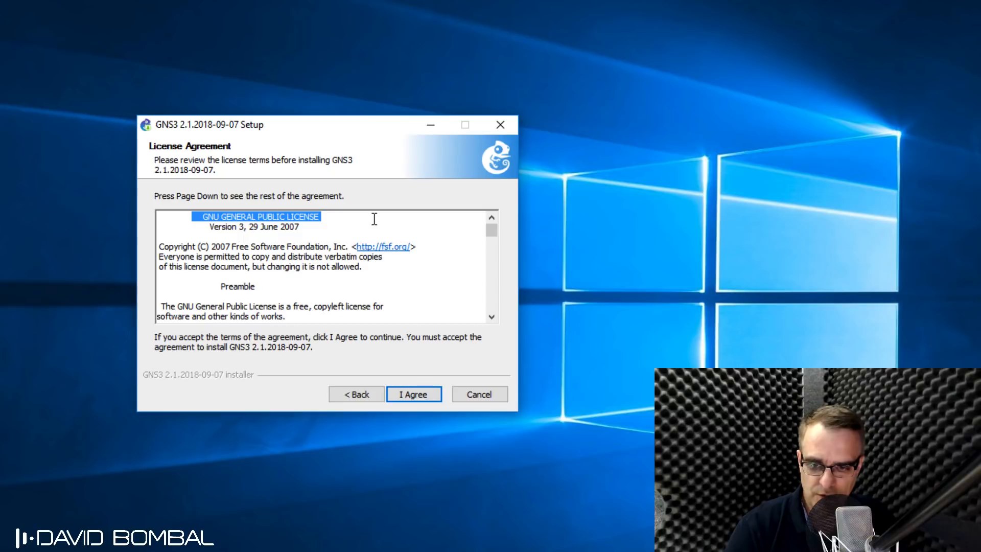
pyautogui.moveTo(190, 284); pyautogui.dragTo(363, 320)
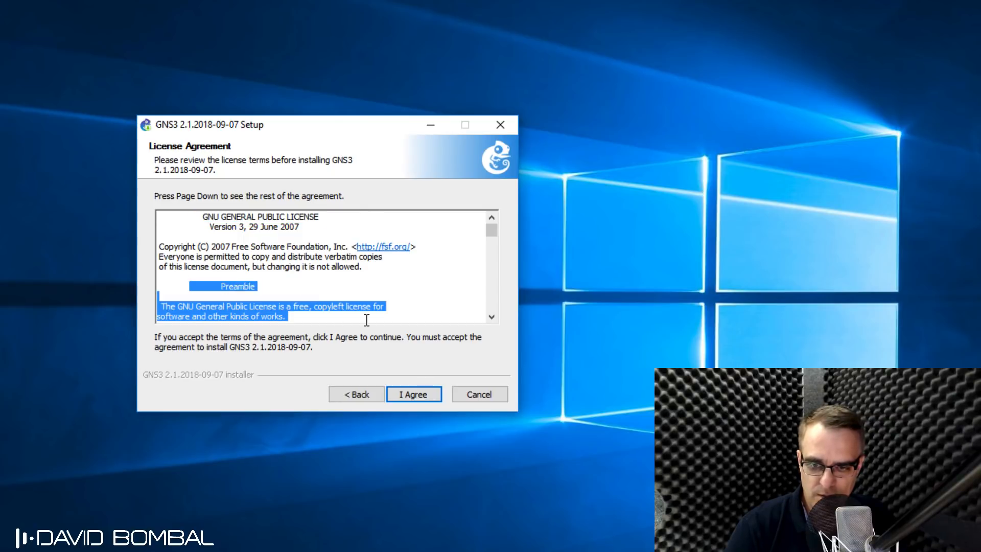
pyautogui.click(353, 318)
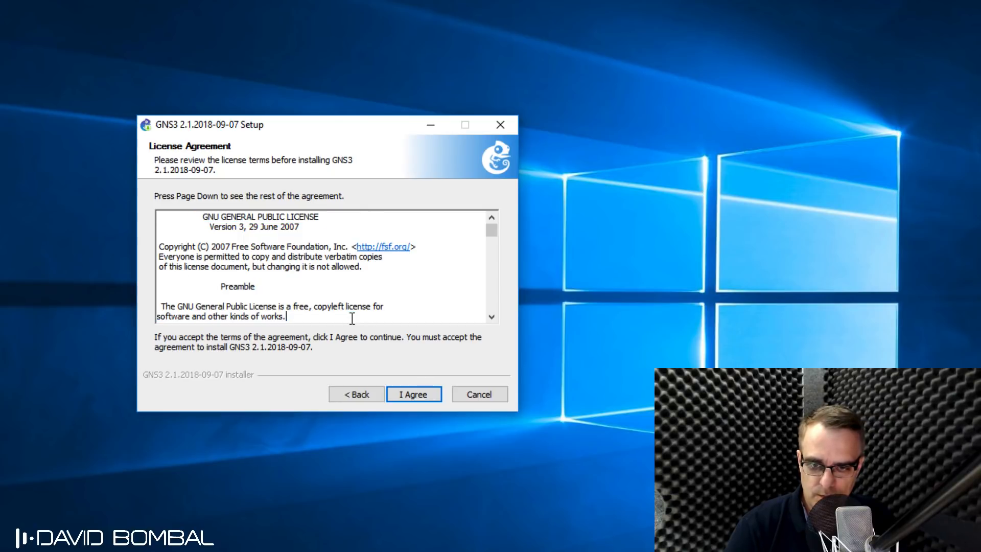
pyautogui.click(416, 394)
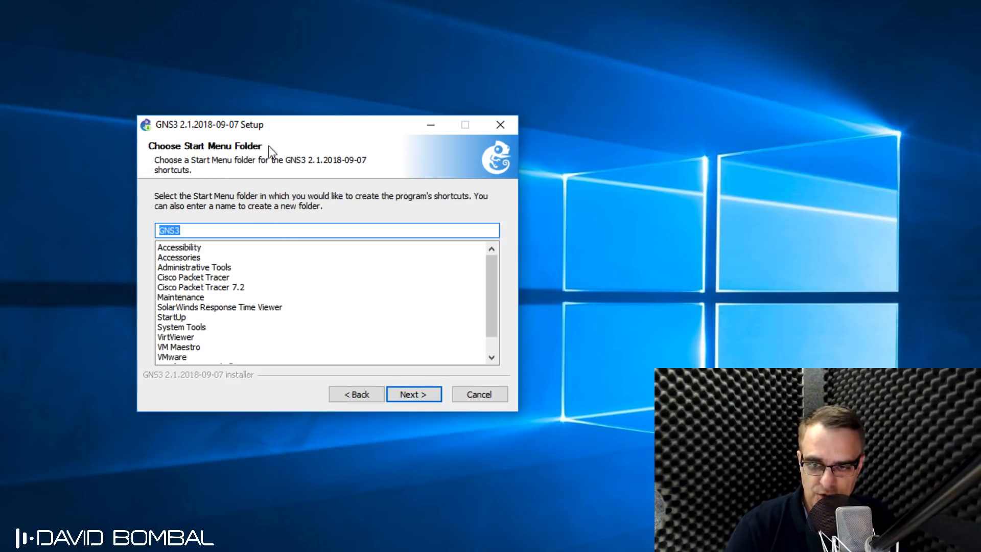
pyautogui.click(424, 394)
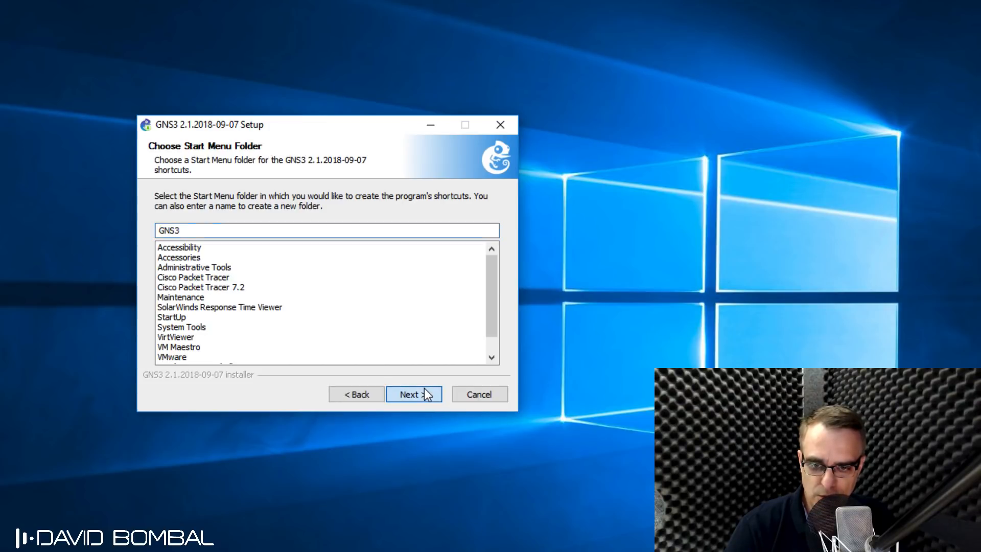
# Step: Review and keep the preselected components, including Solar-PuTTY, and install GNS3 to C:\Program Files\GNS3
pyautogui.moveTo(349, 255)
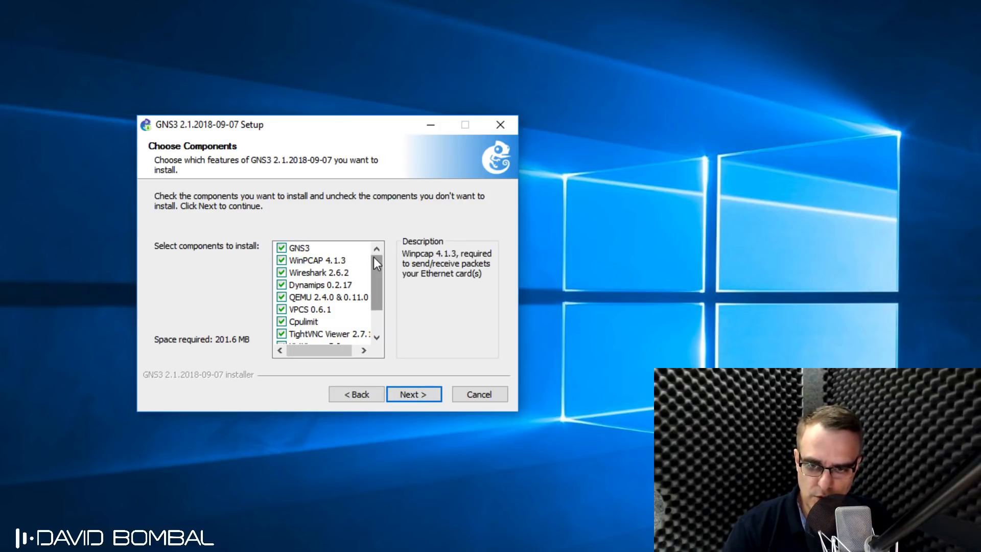
pyautogui.scroll(-1, 376, 262)
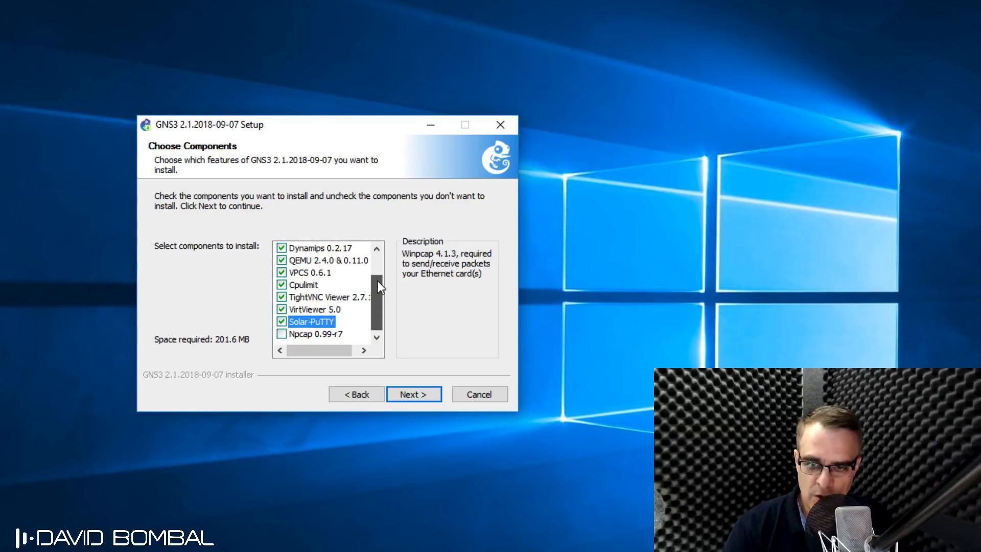
pyautogui.moveTo(312, 327)
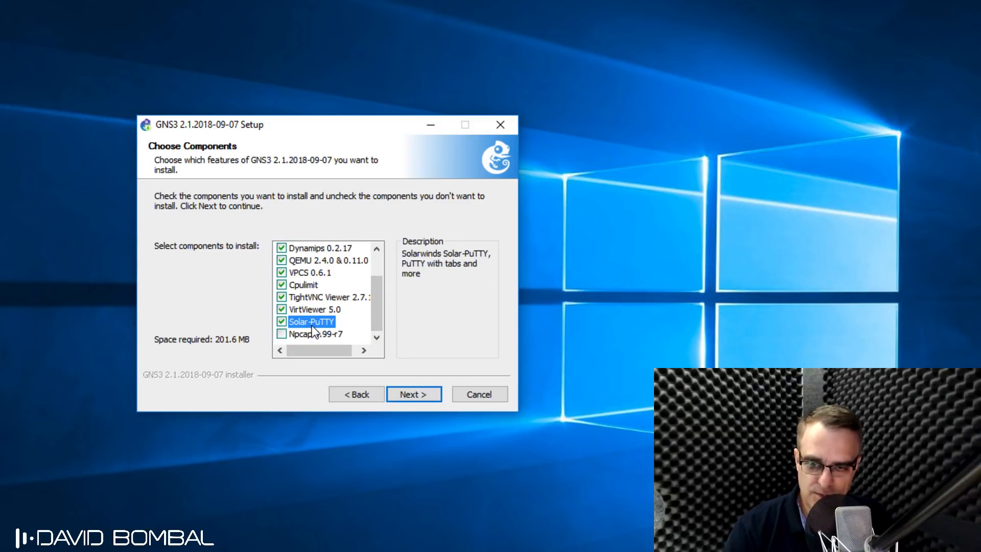
pyautogui.click(283, 323)
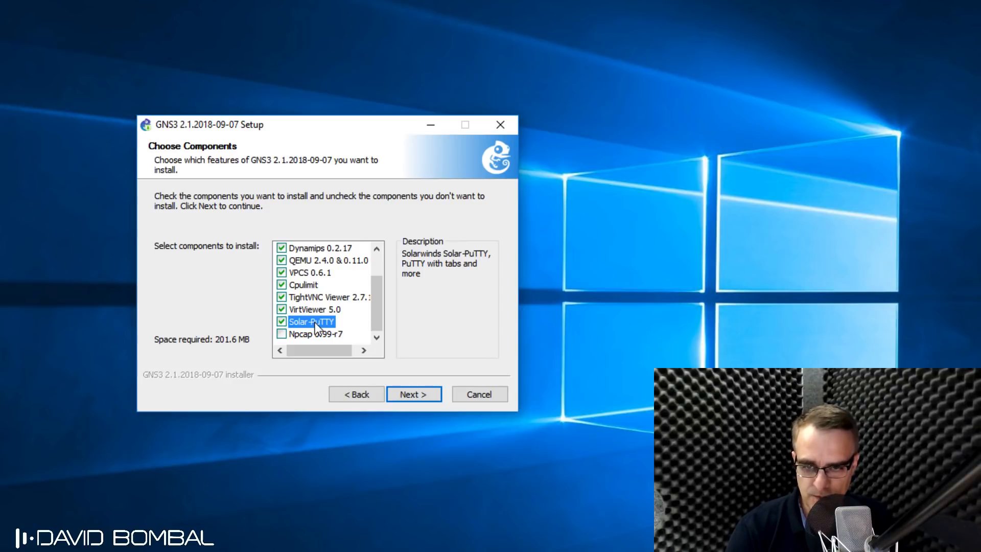
pyautogui.scroll(1, 315, 321)
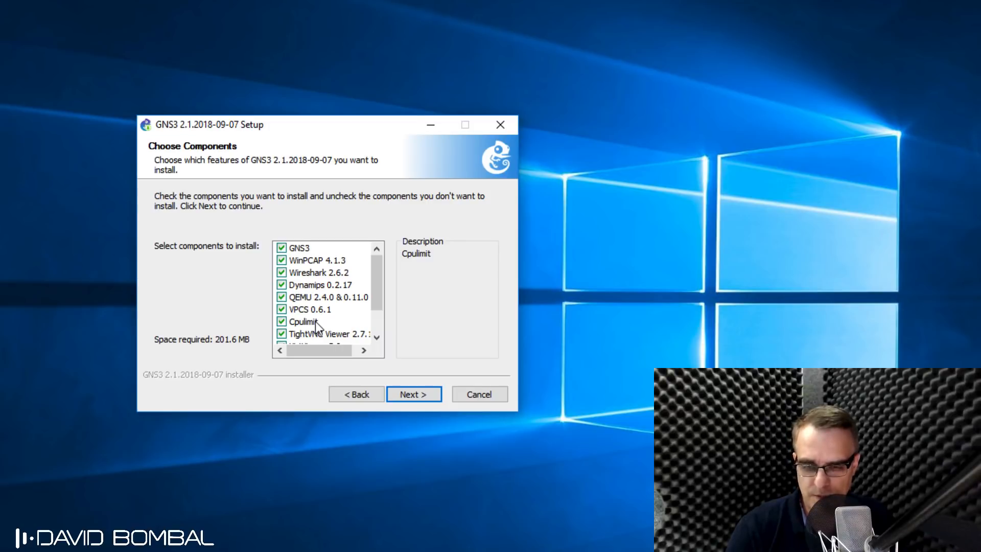
pyautogui.scroll(-1, 315, 321)
pyautogui.click(315, 321)
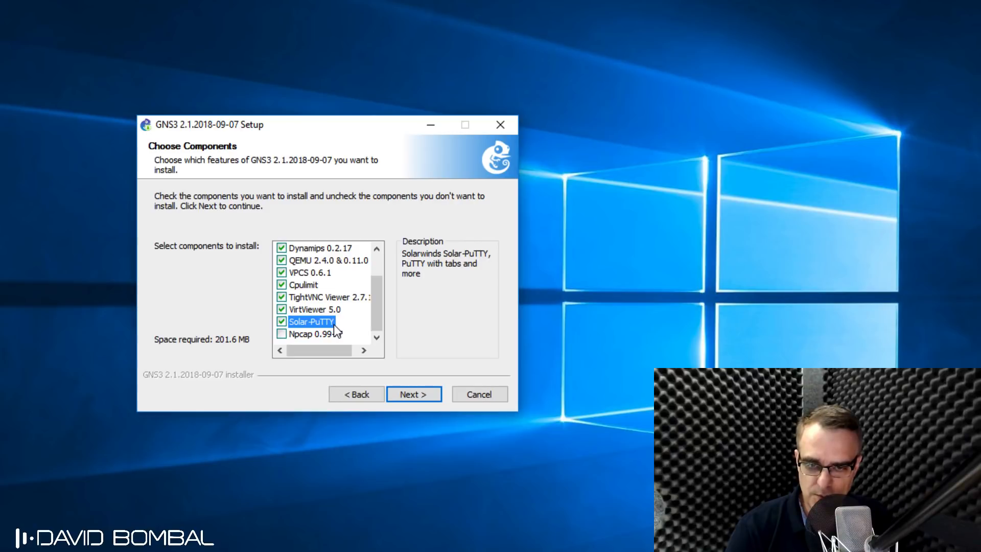
pyautogui.scroll(1, 333, 313)
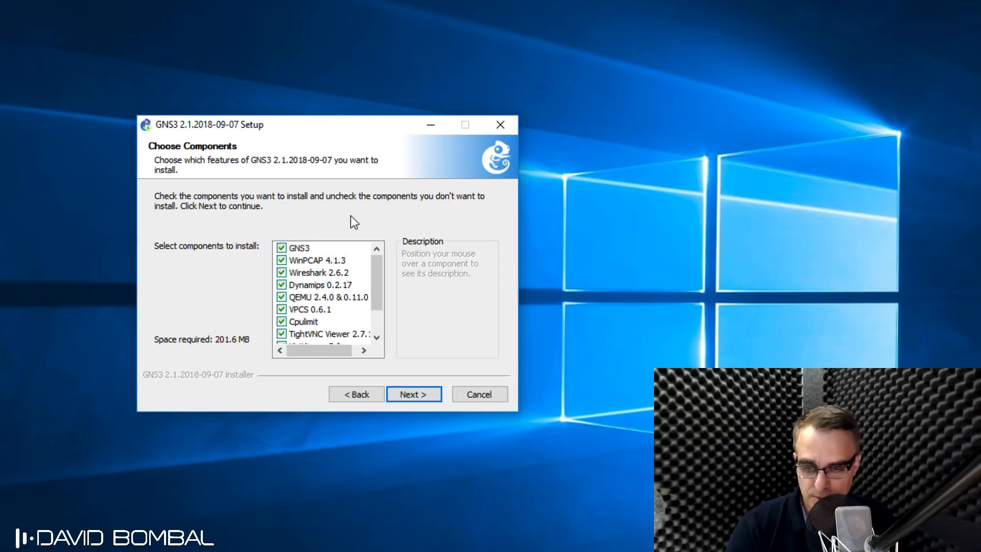
pyautogui.click(406, 394)
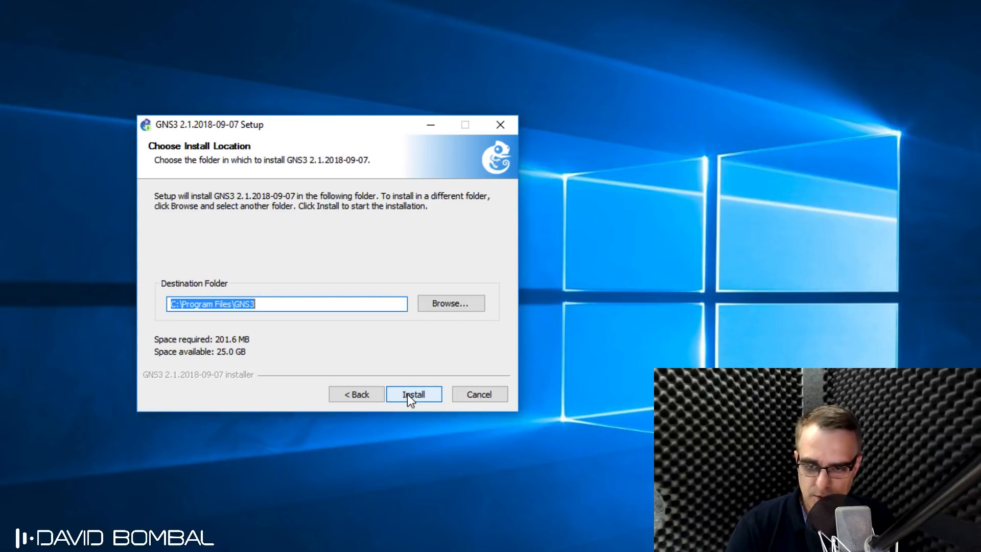
pyautogui.click(407, 394)
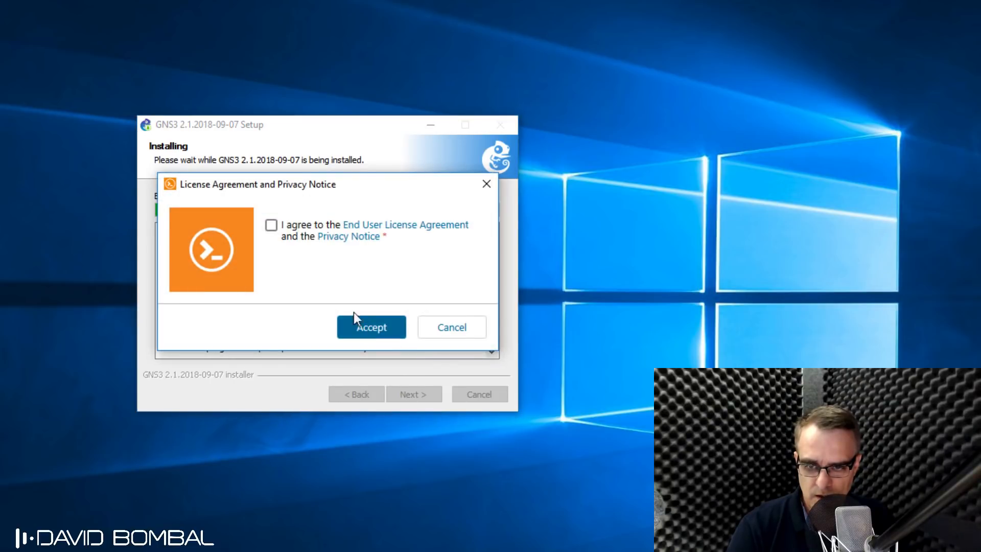
# Step: Agree to the Solar-PuTTY End User License Agreement and Privacy Notice, and submit an email address to continue
pyautogui.click(274, 226)
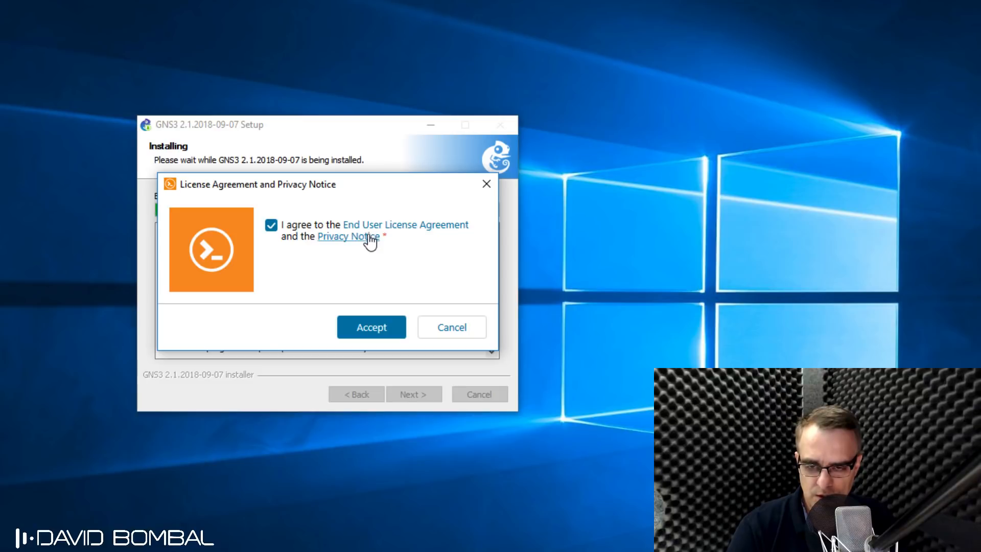
pyautogui.click(383, 331)
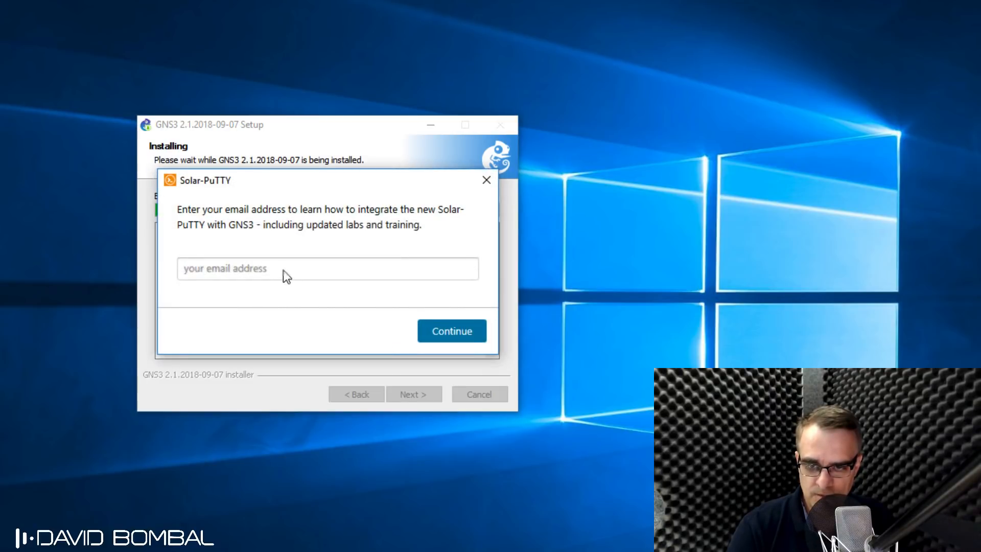
pyautogui.click(283, 269)
pyautogui.write('...')
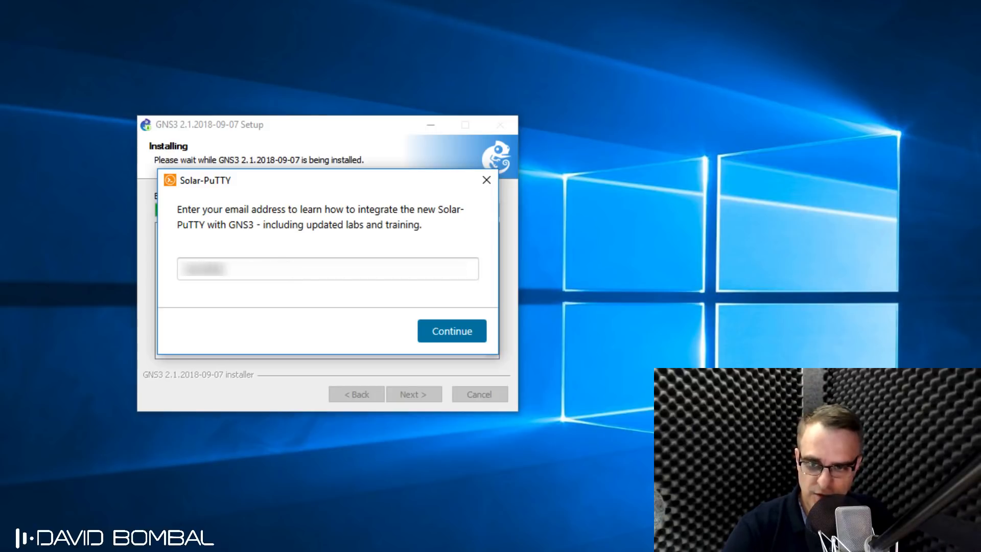
pyautogui.write('...')
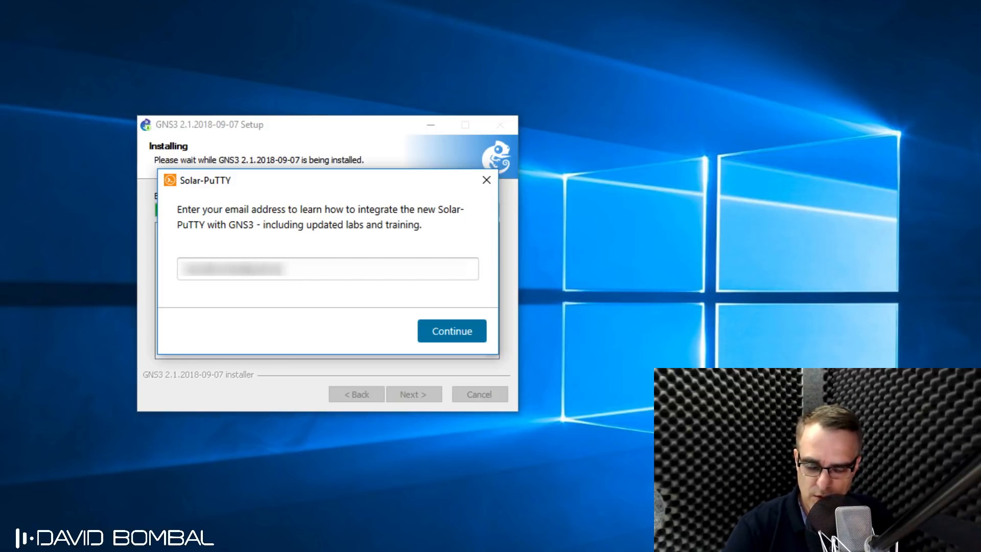
pyautogui.write('...')
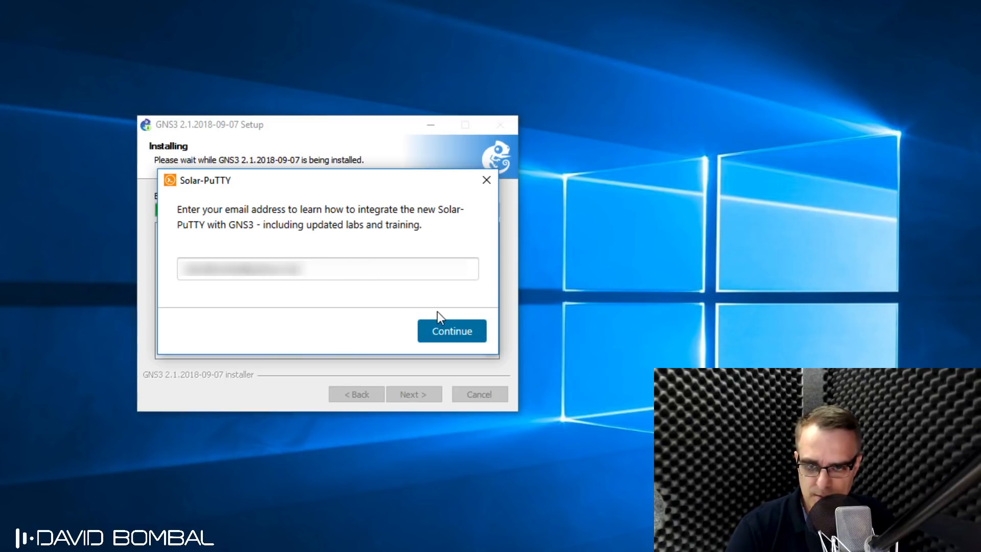
pyautogui.click(451, 330)
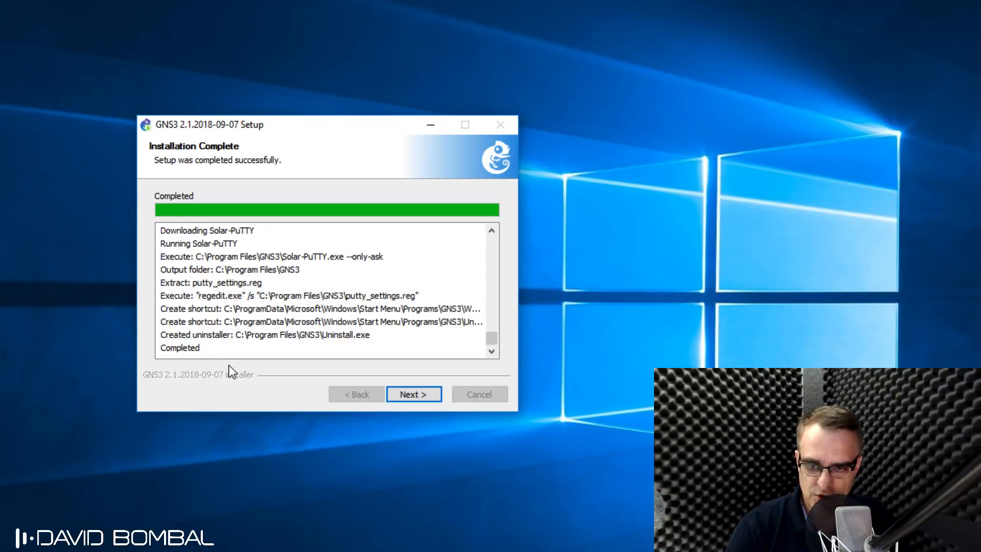
# Step: Decline the free Solarwinds Standard Toolset license and finish the setup with the Start GNS3 option enabled
pyautogui.click(399, 398)
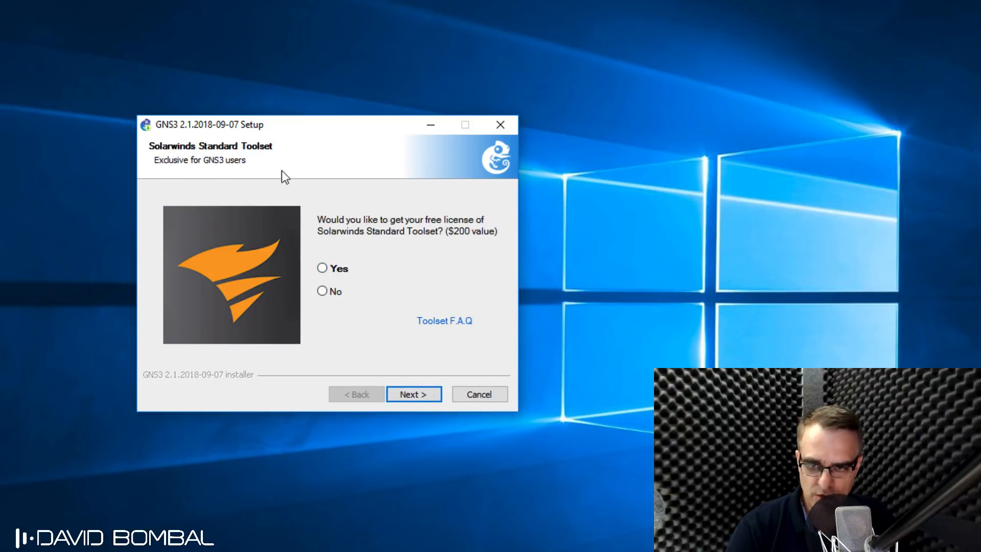
pyautogui.click(333, 290)
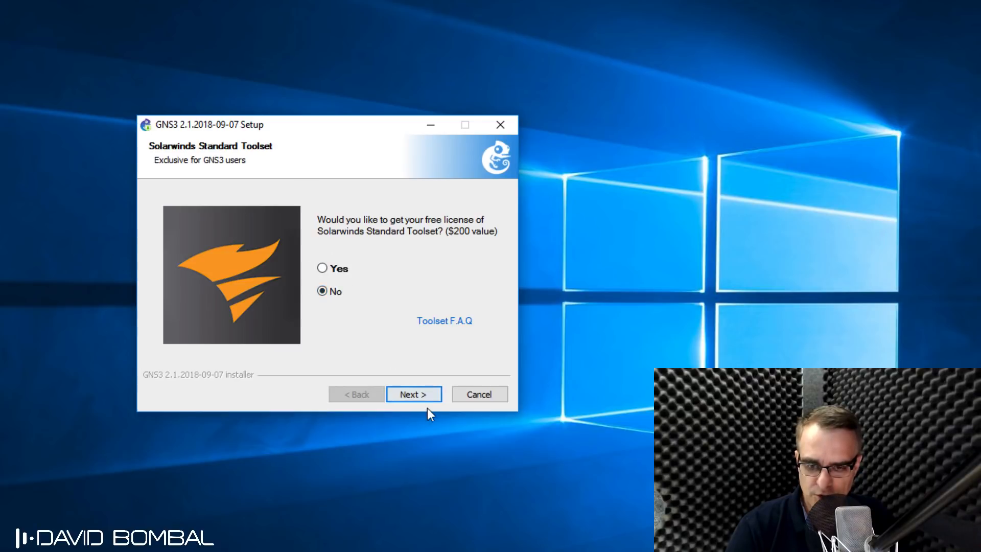
pyautogui.click(417, 392)
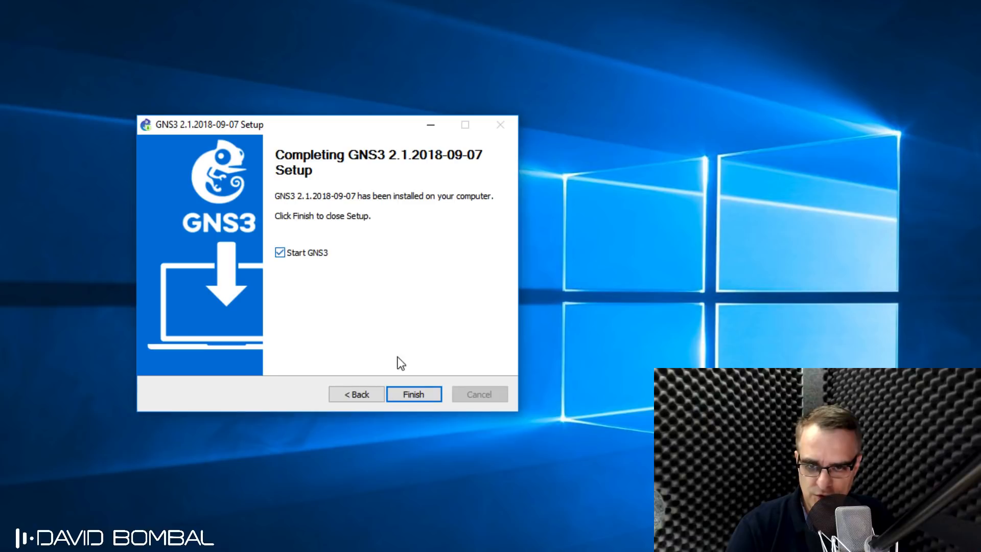
pyautogui.click(418, 392)
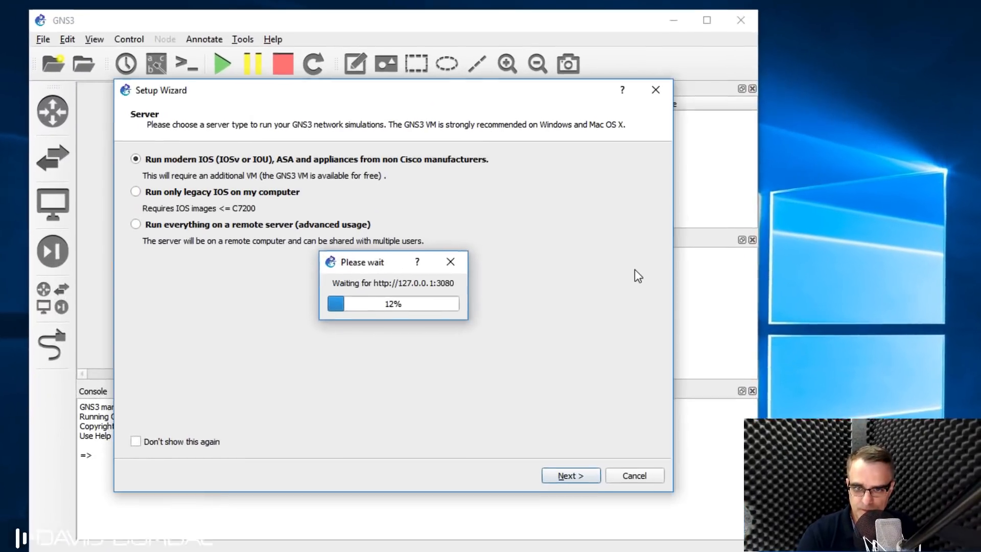
# Step: Cancel the GNS3 Setup Wizard without choosing a server type
pyautogui.click(627, 474)
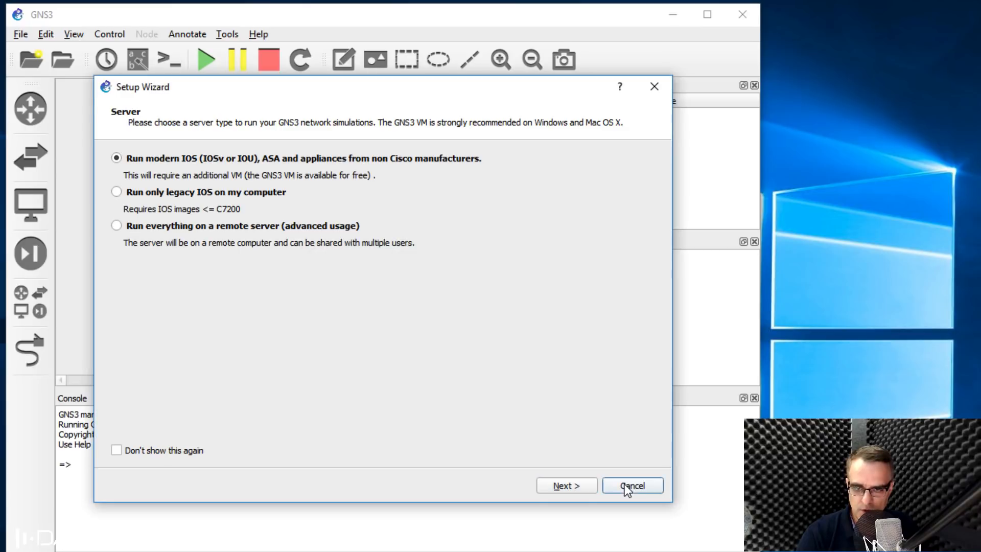
pyautogui.click(623, 483)
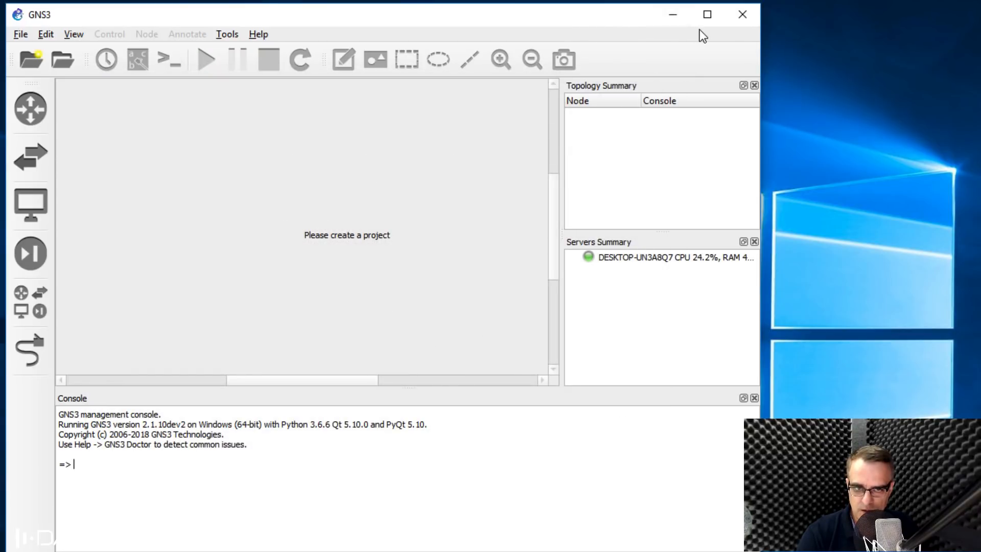
# Step: Maximize the GNS3 window and widen the Topology and Servers Summary area, selecting the local server entry
pyautogui.click(706, 18)
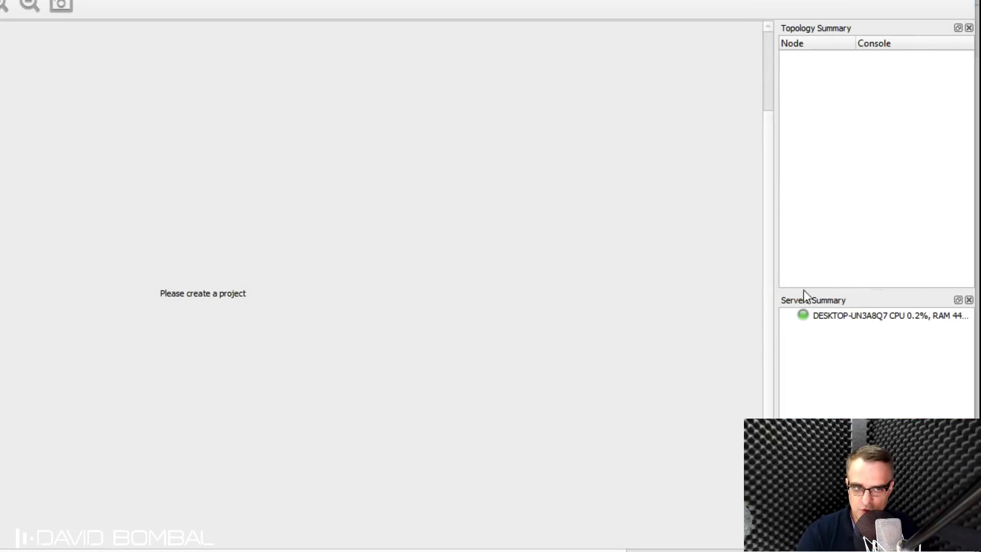
pyautogui.moveTo(777, 314); pyautogui.dragTo(673, 305)
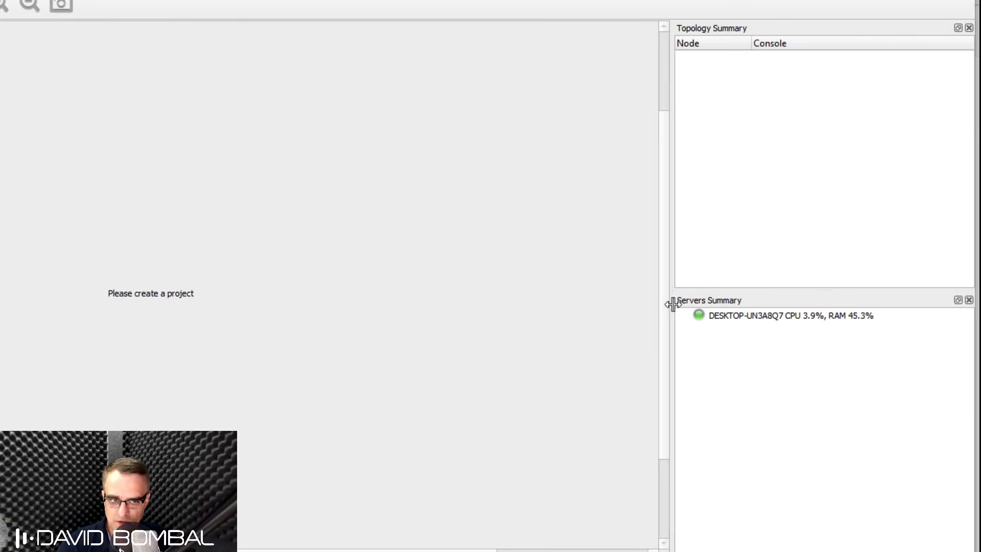
pyautogui.click(719, 322)
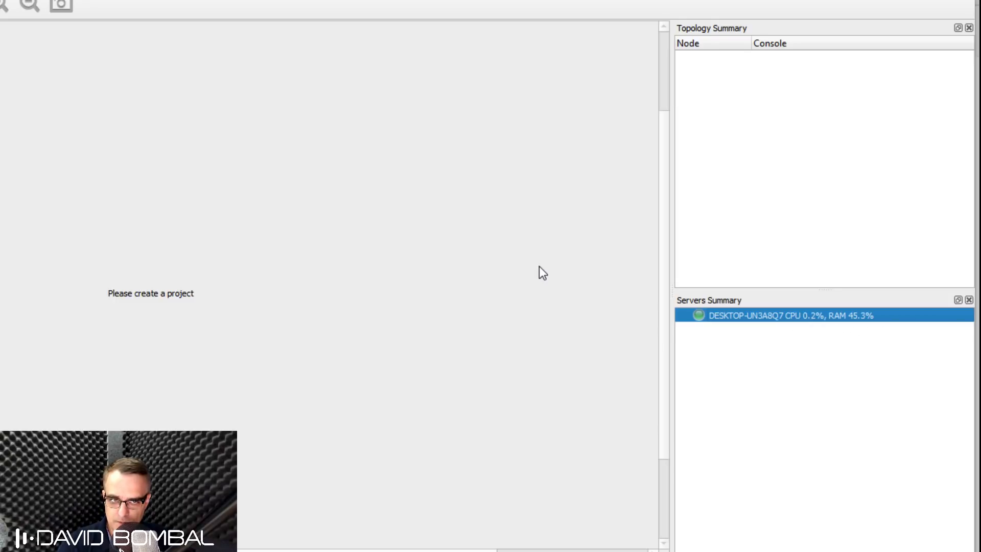
# Step: Check the installed GNS3 version in the About information and close it
pyautogui.click(206, 20)
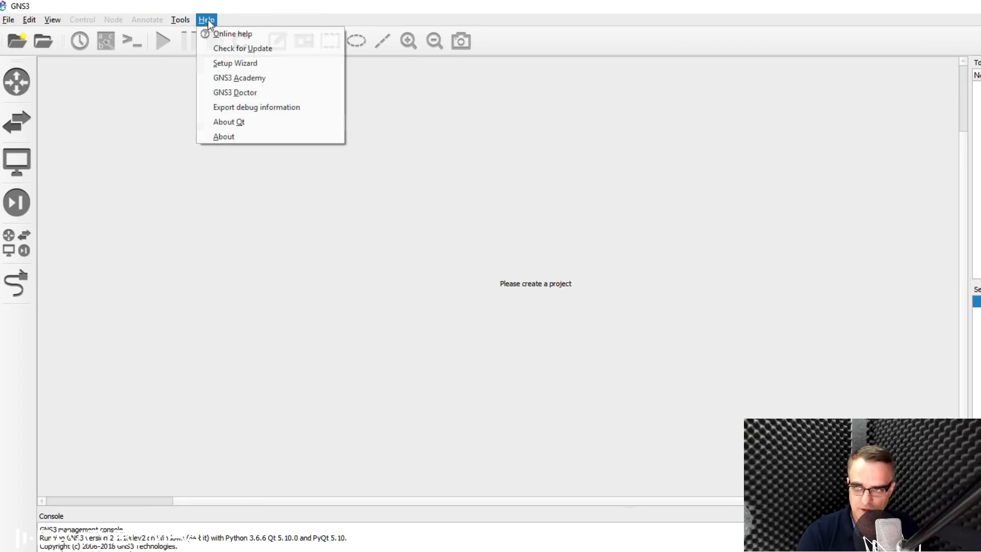
pyautogui.click(241, 139)
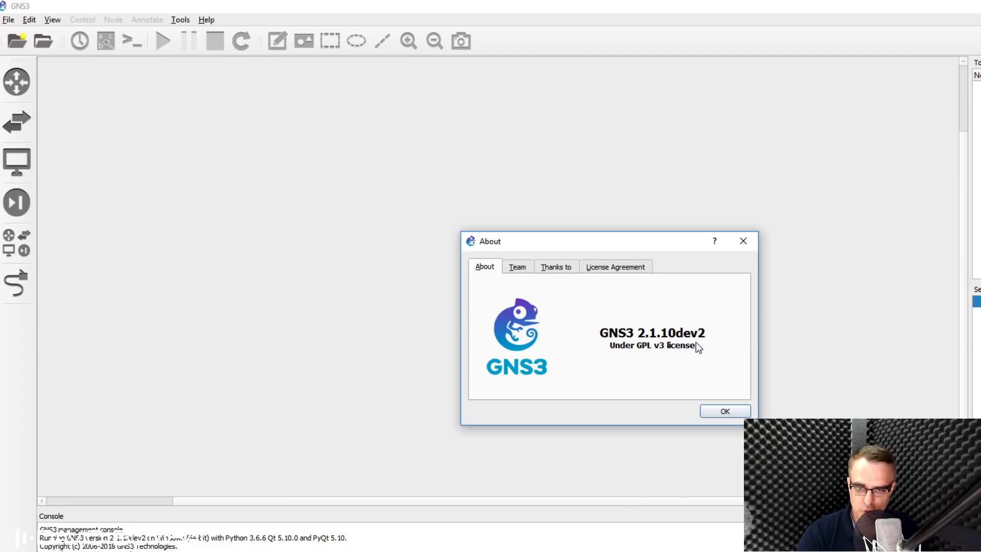
pyautogui.click(725, 411)
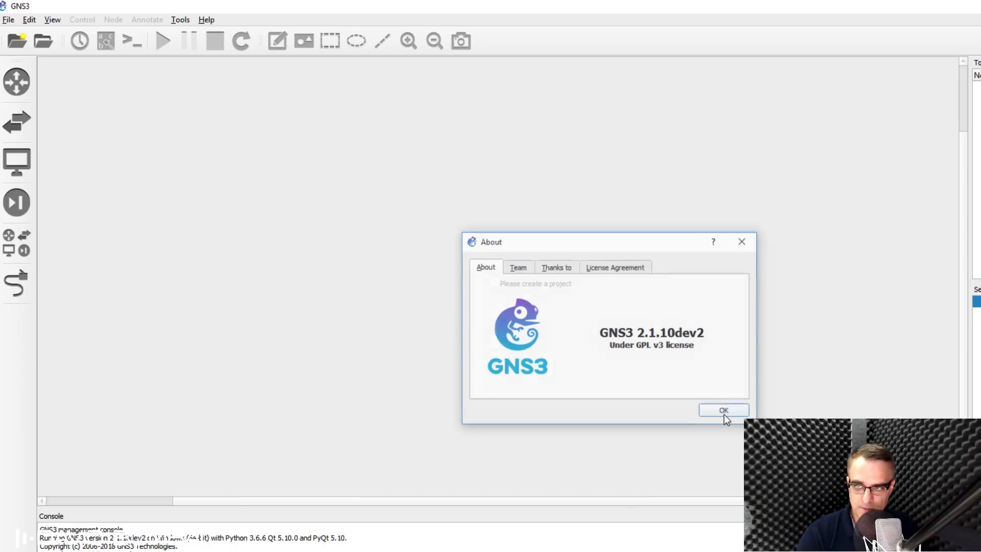
# Step: Create a new blank project named gns3-solar-putty in the default location
pyautogui.click(8, 23)
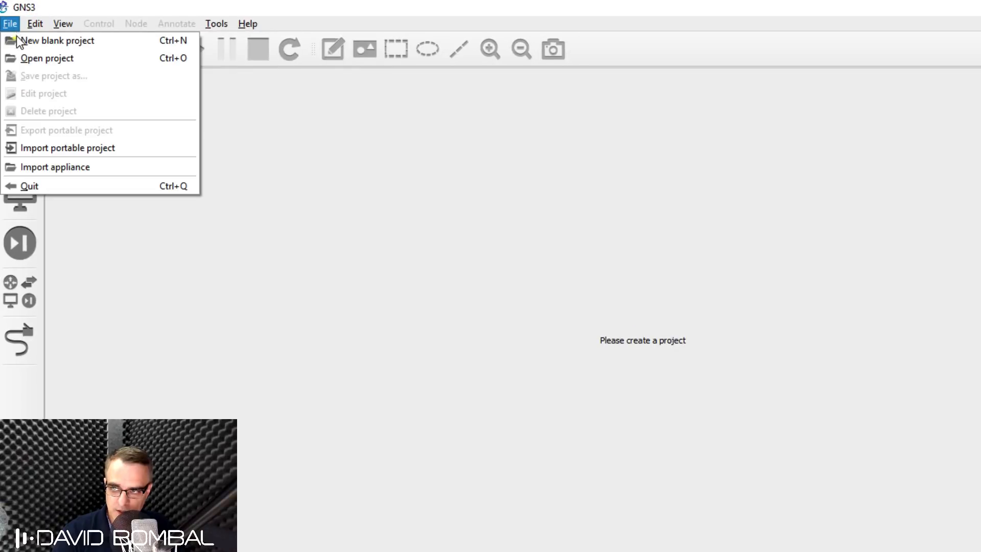
pyautogui.click(17, 37)
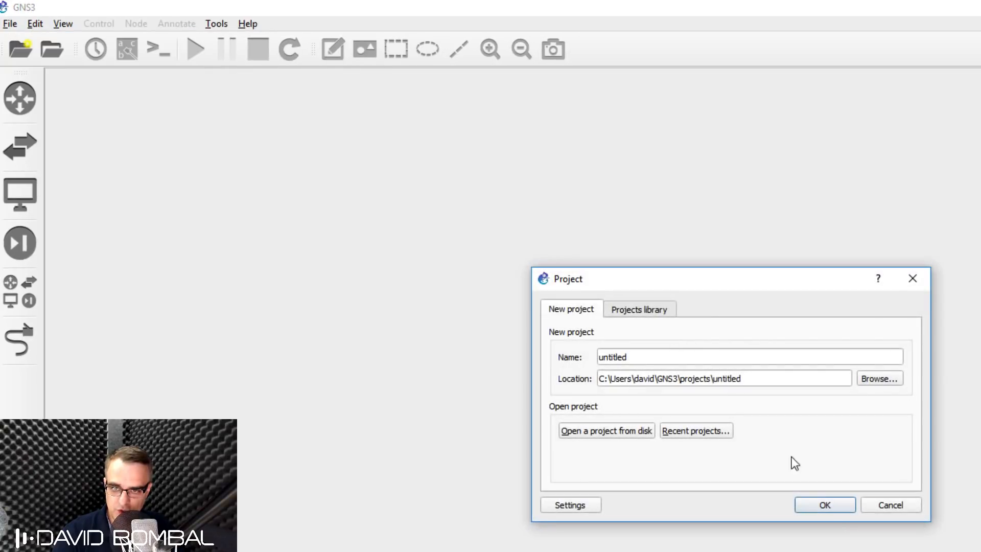
pyautogui.doubleClick(656, 357)
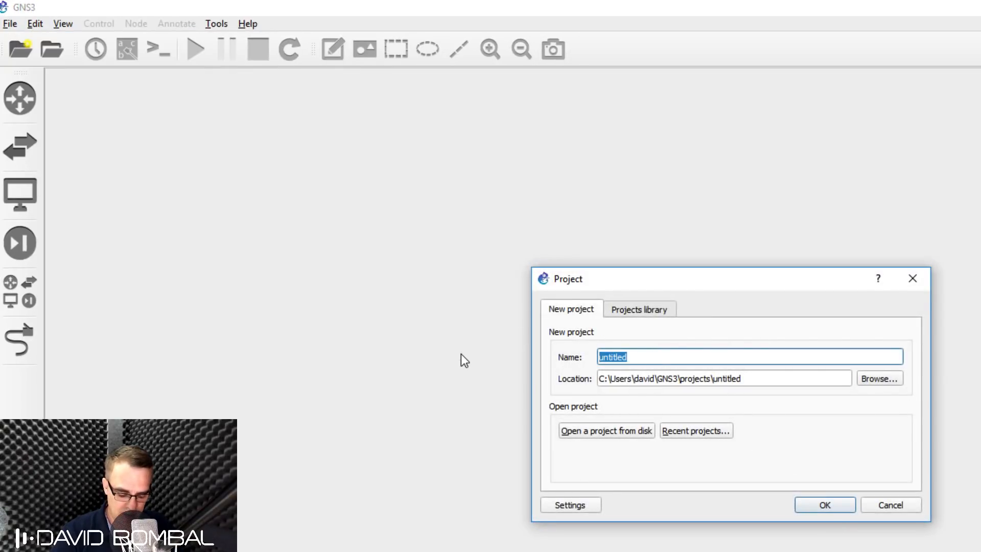
pyautogui.write('gns30')
pyautogui.press('BackSpace')
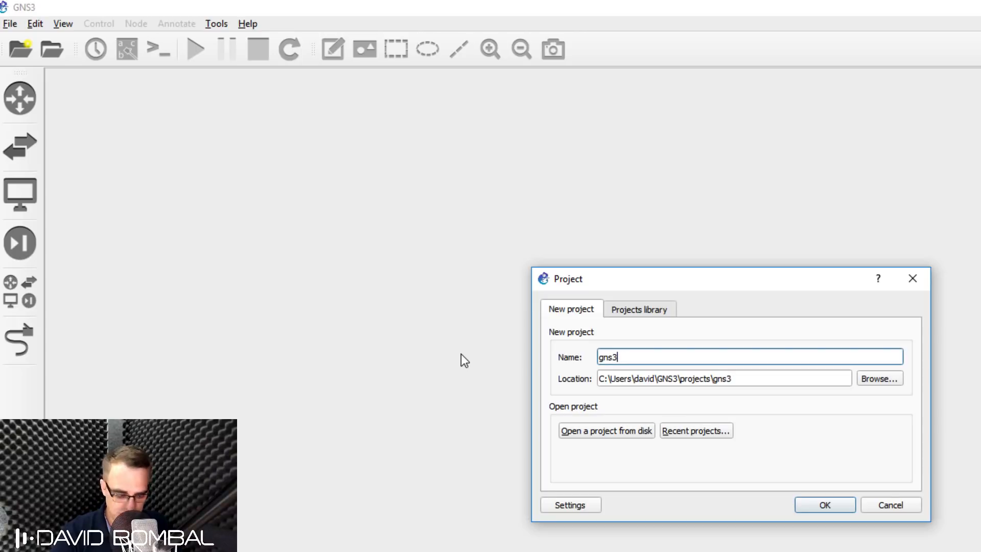
pyautogui.write('-solar')
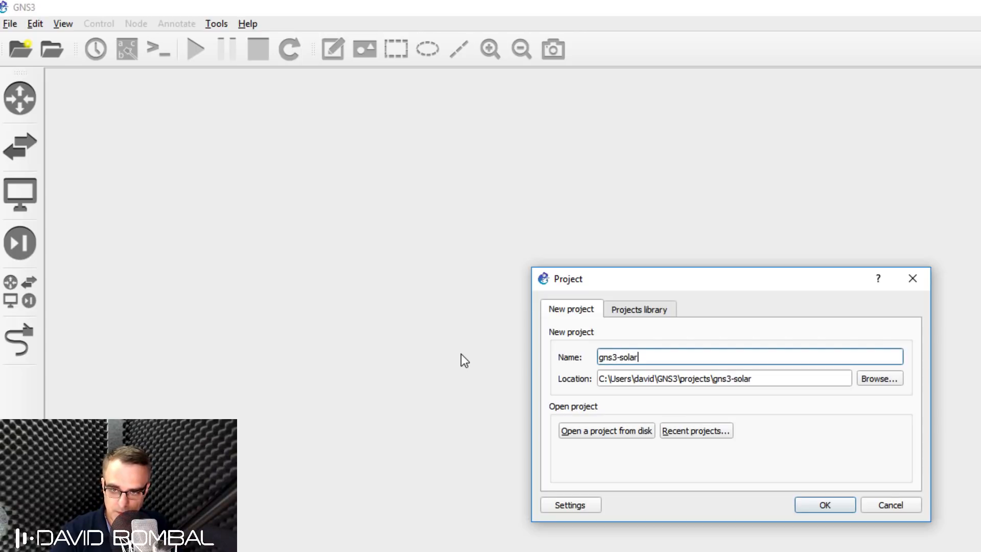
pyautogui.write('-putty')
pyautogui.press('Return')
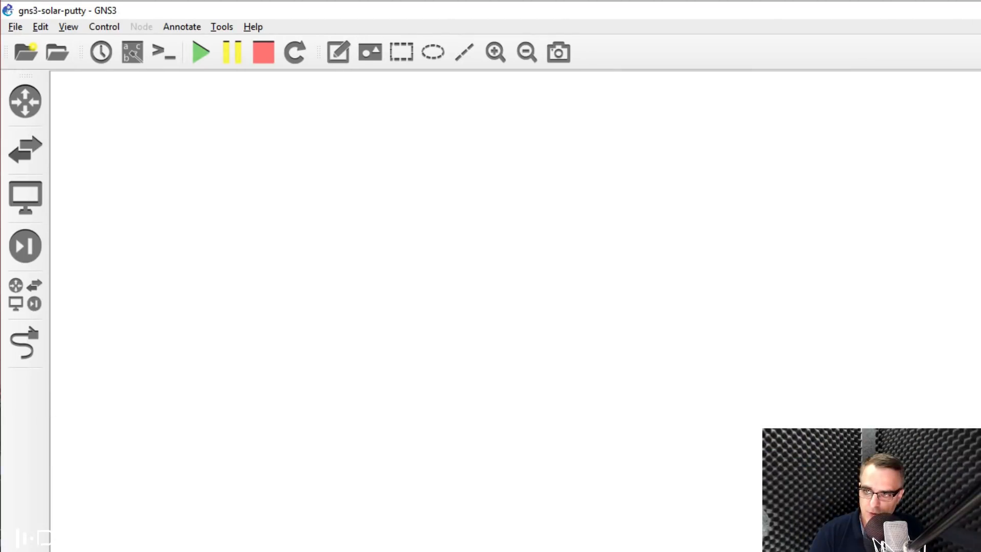
# Step: Start a new Dynamips IOS router template in the preferences and choose the existing image c3725-adventerprisek9-mz.124-15.T14.image
pyautogui.click(40, 26)
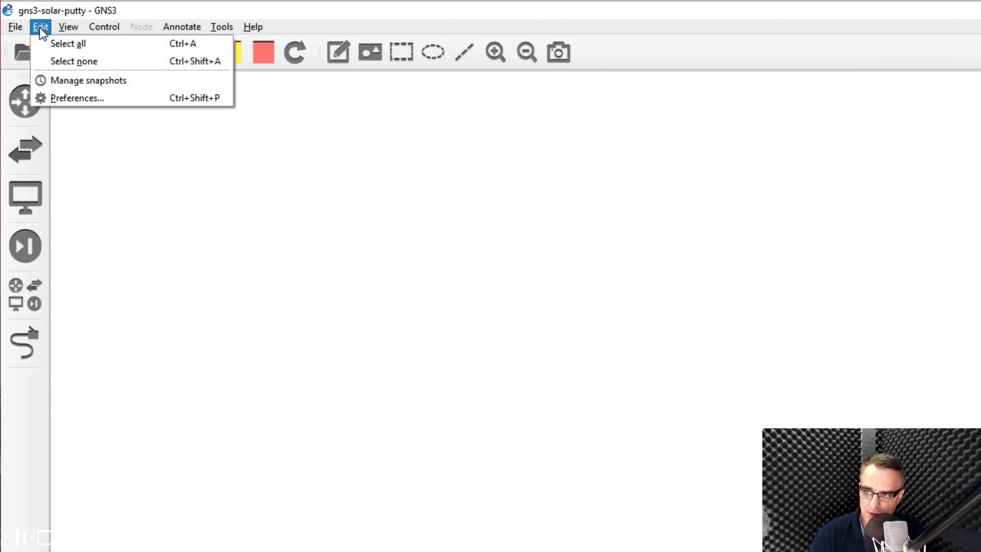
pyautogui.click(94, 100)
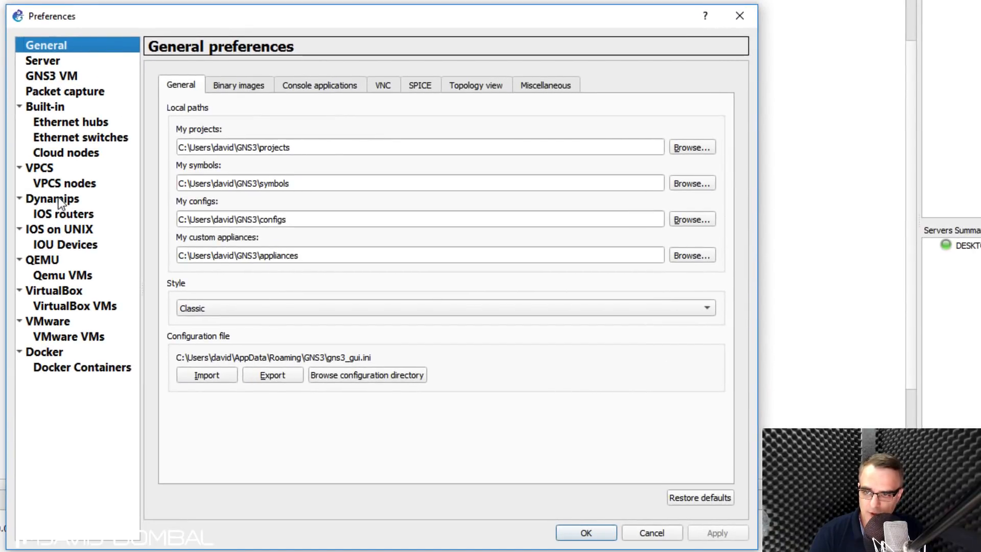
pyautogui.click(60, 200)
pyautogui.click(69, 214)
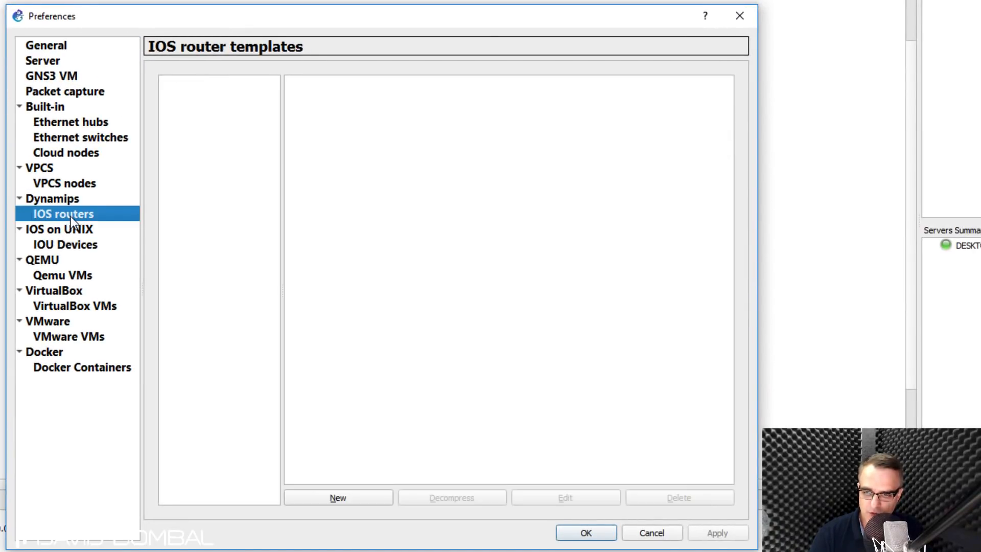
pyautogui.click(339, 497)
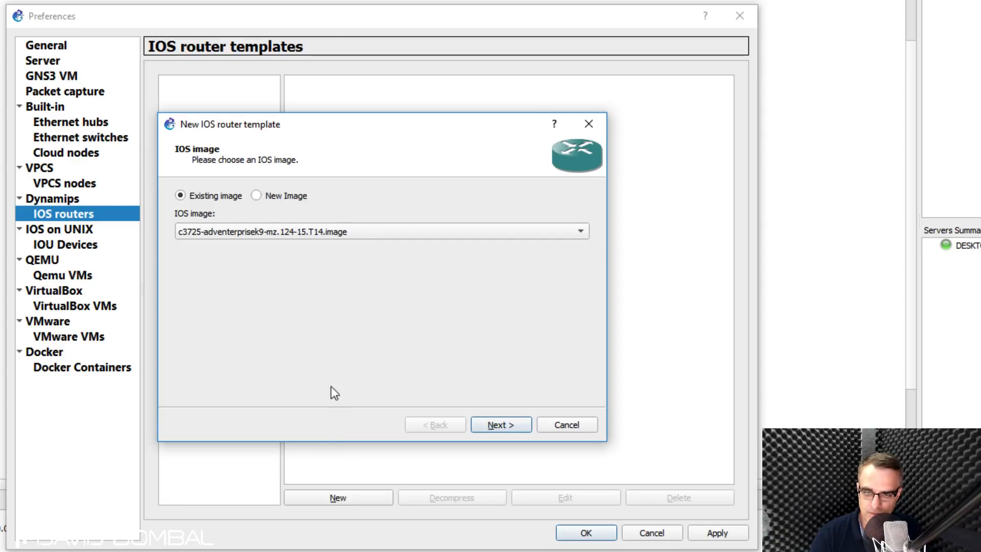
pyautogui.click(229, 233)
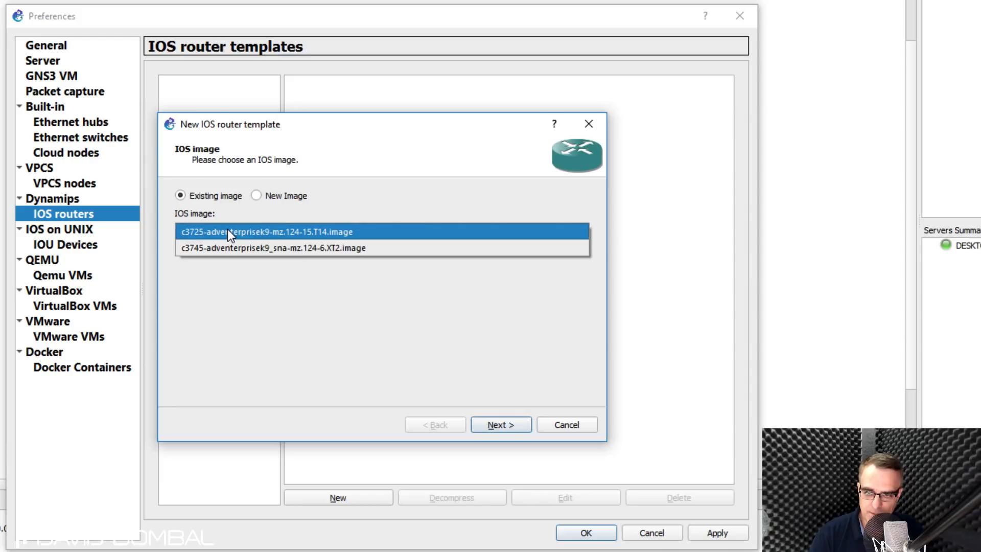
pyautogui.click(305, 231)
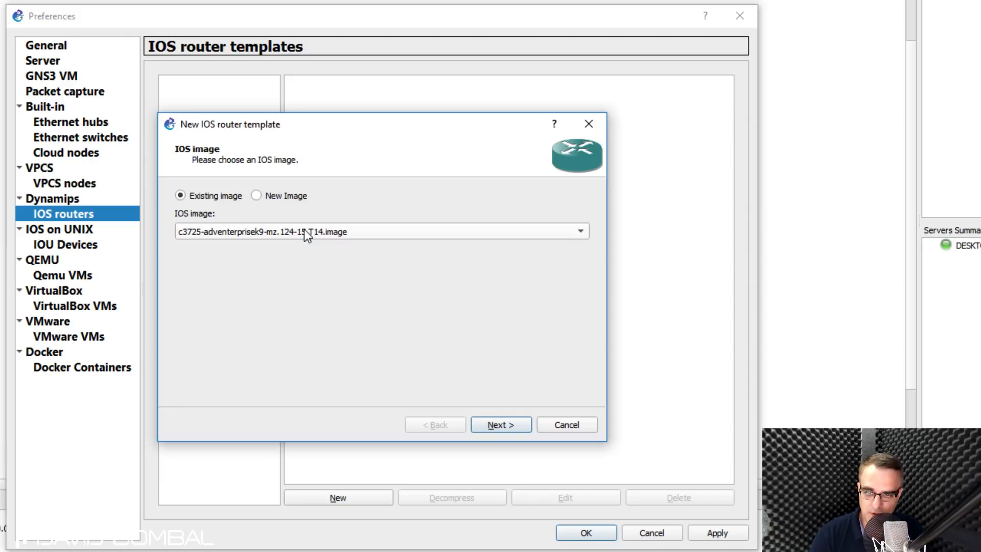
# Step: Load c3745-adventerprisek9_sna-mz.124-6.XT2.bin from Downloads as a new IOS image and agree to decompress it
pyautogui.click(275, 193)
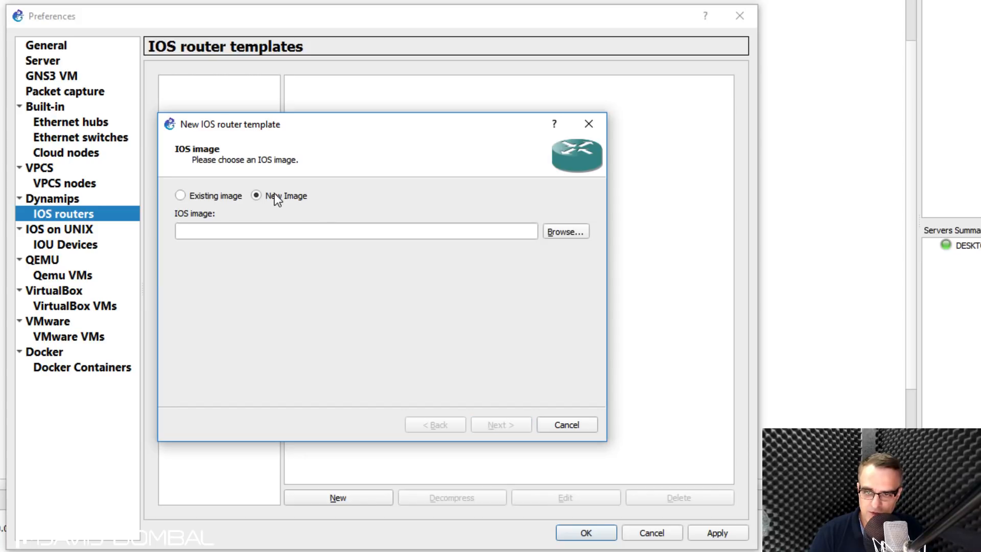
pyautogui.click(564, 232)
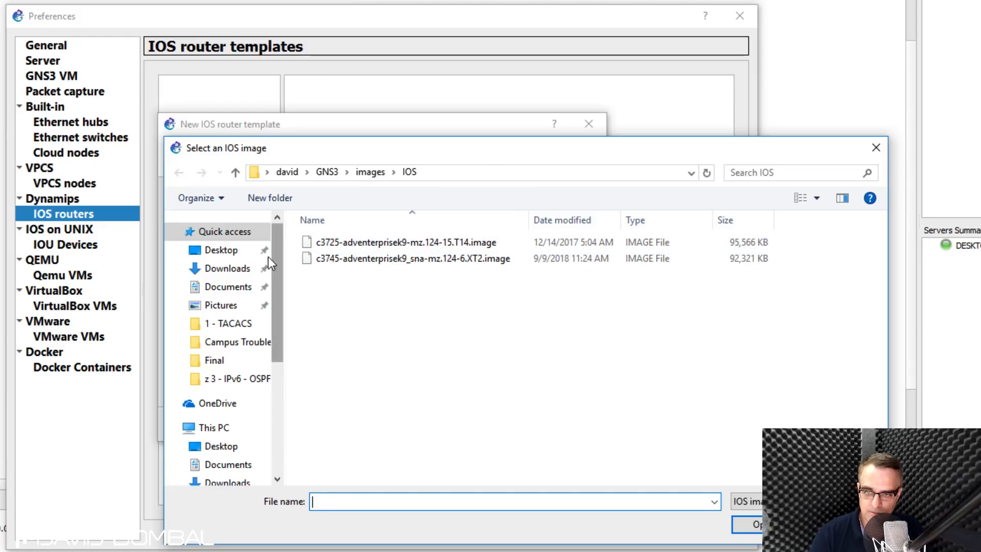
pyautogui.click(228, 268)
pyautogui.click(448, 274)
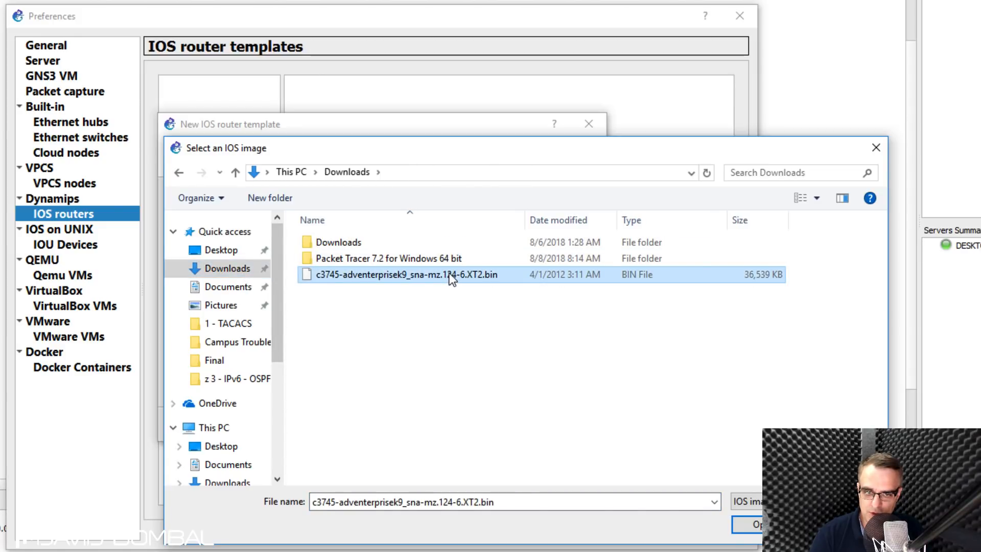
pyautogui.click(747, 524)
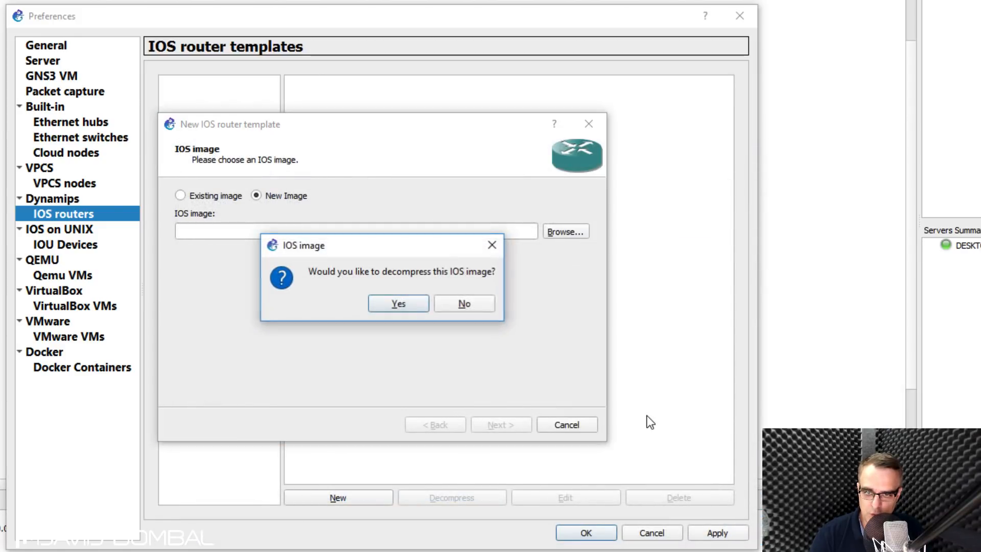
pyautogui.moveTo(361, 247); pyautogui.dragTo(373, 306)
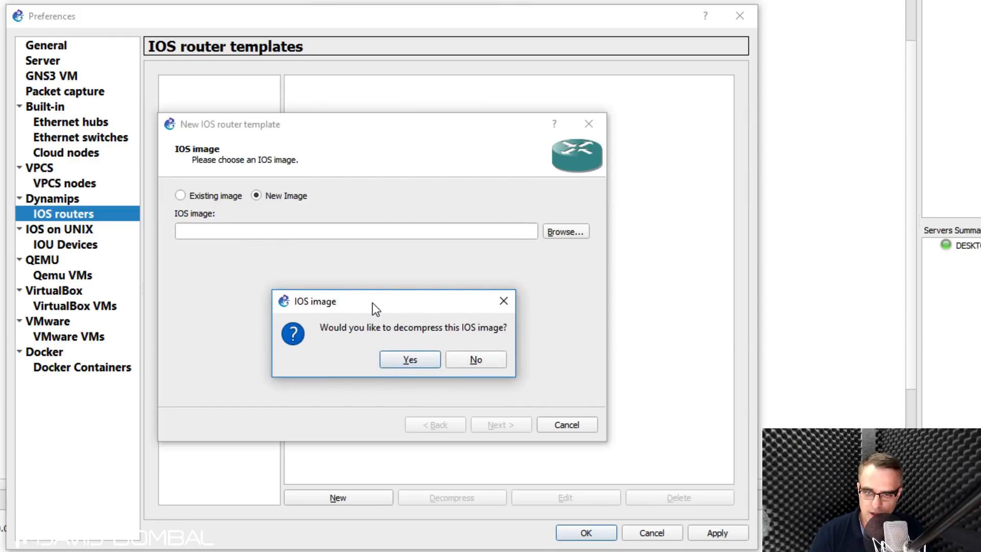
pyautogui.click(397, 359)
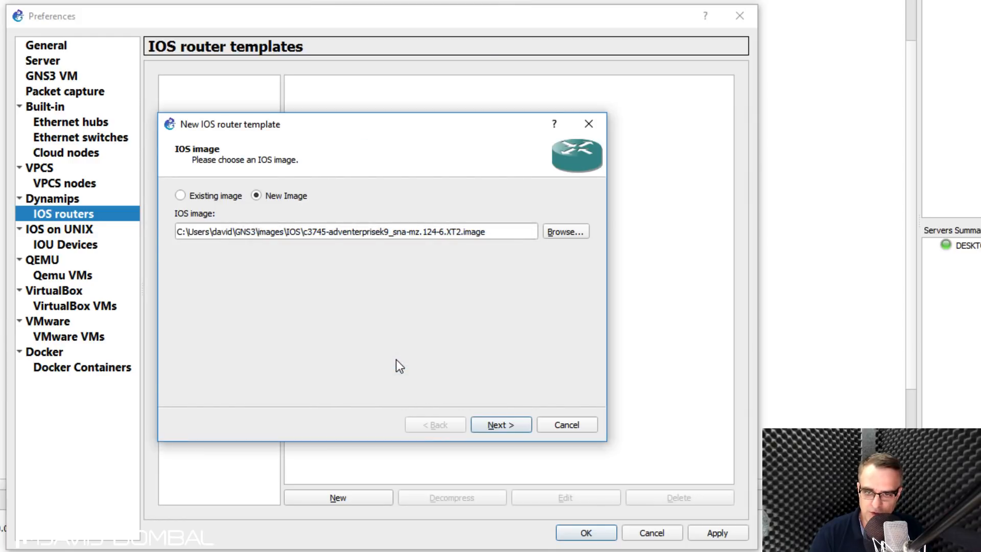
# Step: Return to the existing image c3725-adventerprisek9-mz.124-15.T14.image, name the router template c3725-local, and continue to the memory settings
pyautogui.click(203, 196)
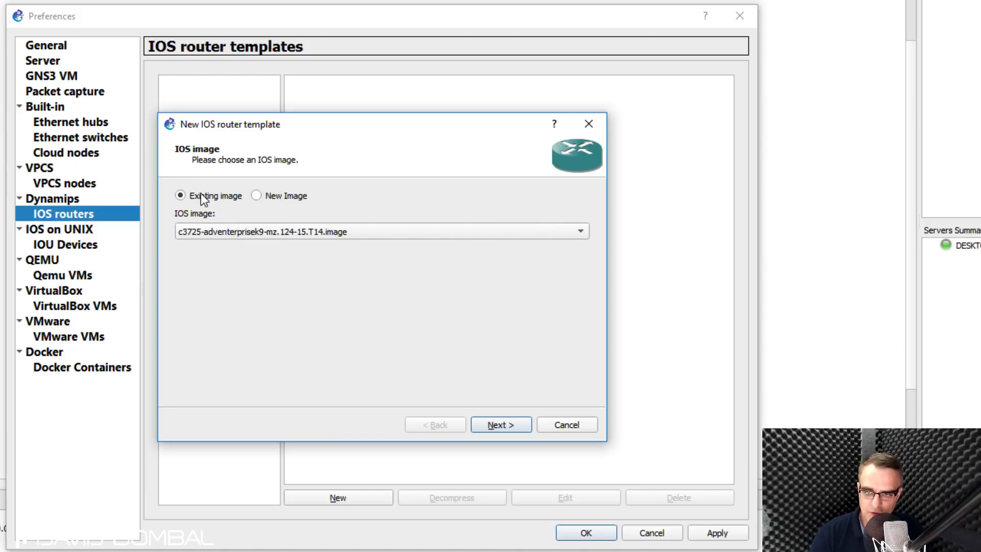
pyautogui.click(216, 232)
pyautogui.click(244, 234)
pyautogui.click(494, 426)
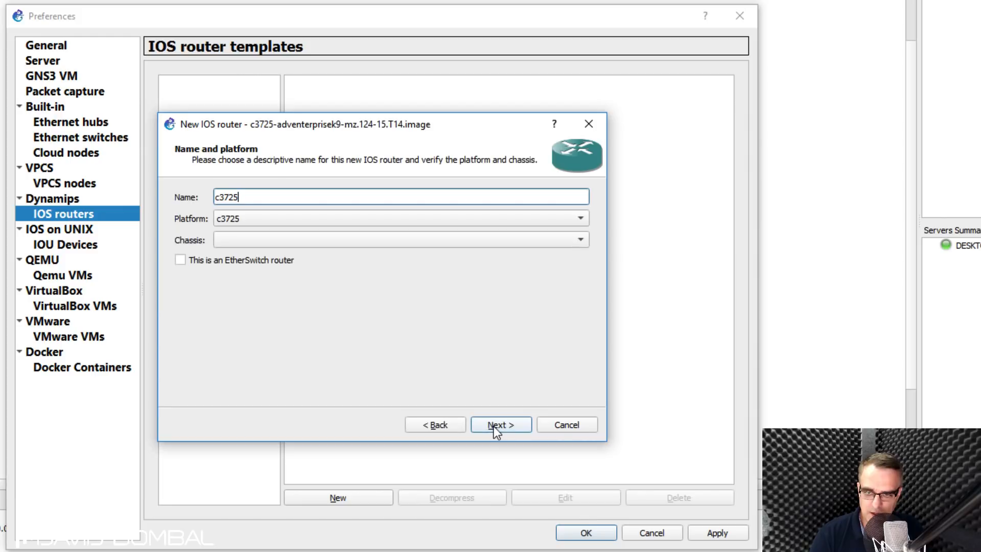
pyautogui.write('-')
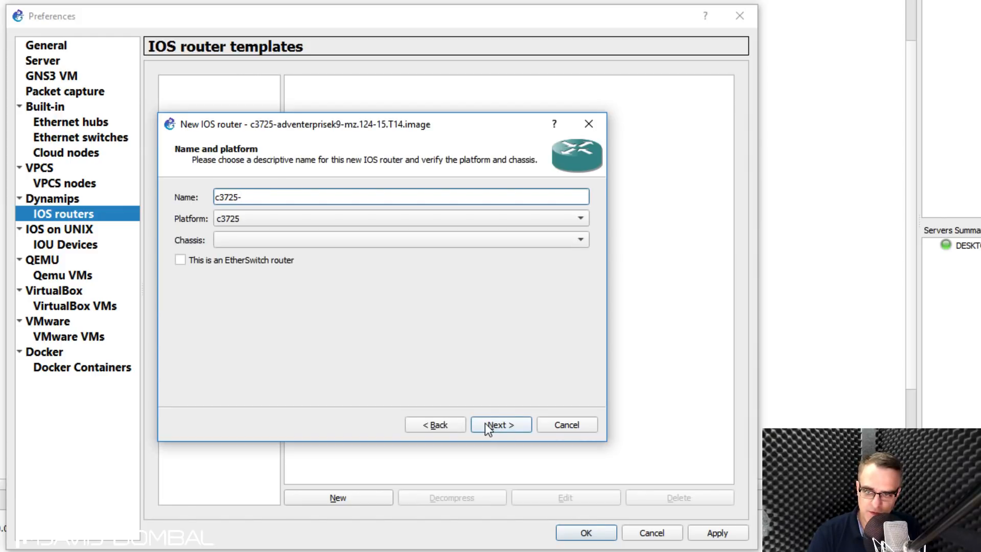
pyautogui.write('local')
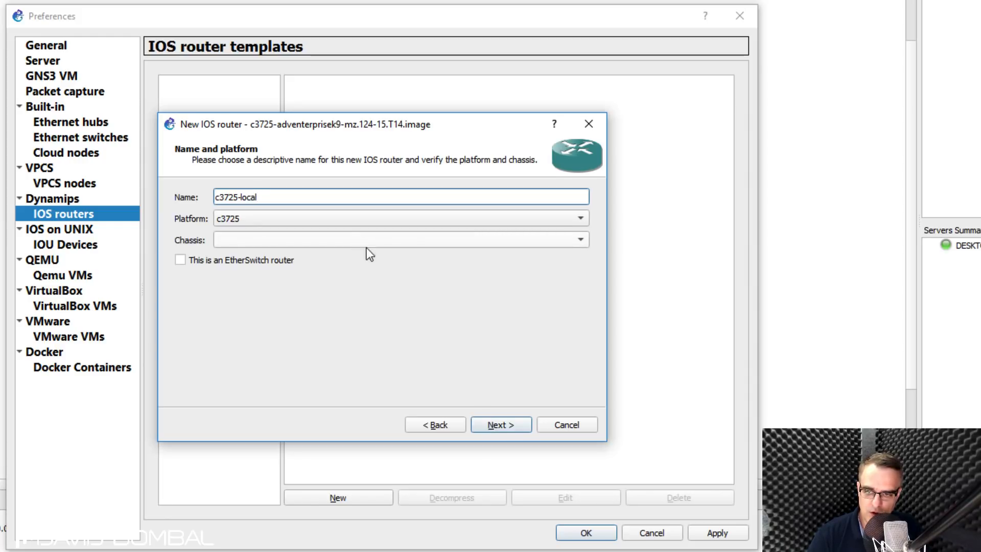
pyautogui.click(503, 428)
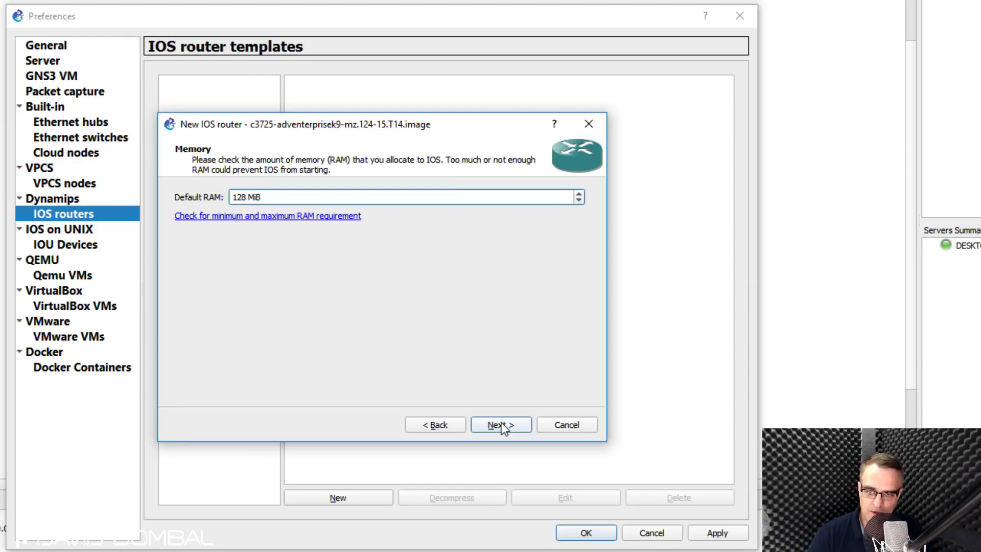
# Step: Open the minimum and maximum RAM requirement check and set Cisco Feature Navigator to search by image name
pyautogui.click(243, 216)
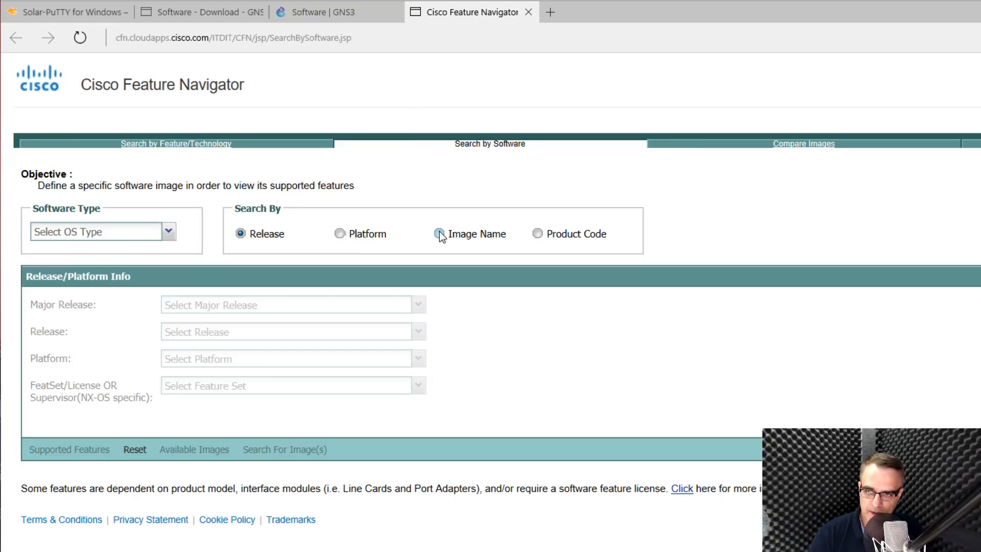
pyautogui.click(439, 234)
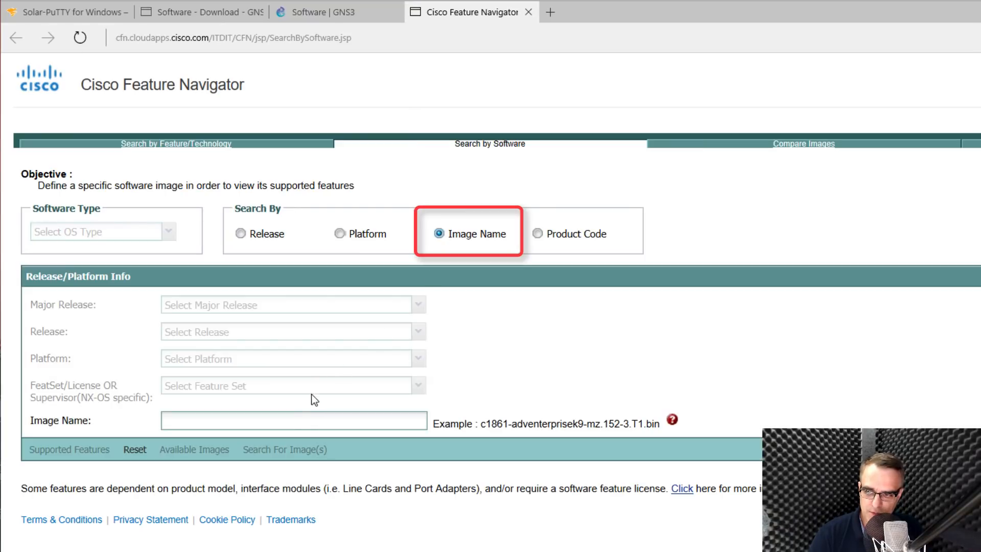
pyautogui.click(280, 419)
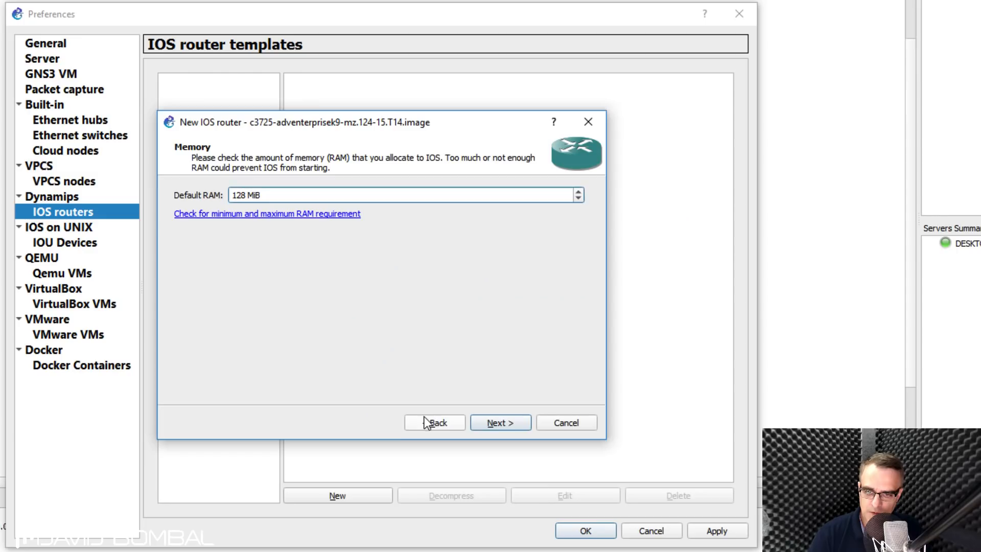
# Step: Go back to the template's IOS image name and search Cisco Feature Navigator for c3725-adventerprisek9-mz.124-15.T14.bin
pyautogui.click(424, 417)
pyautogui.click(424, 417)
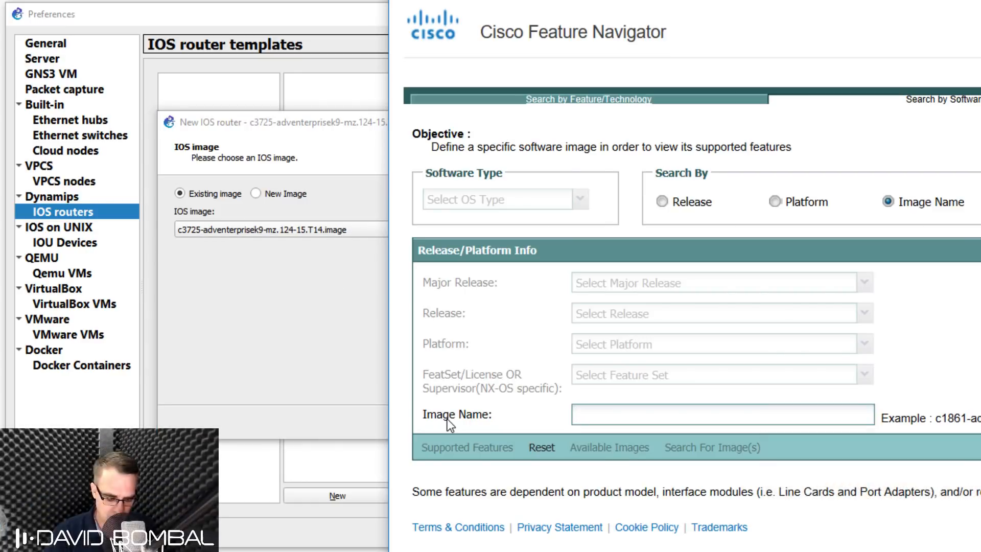
pyautogui.write('c')
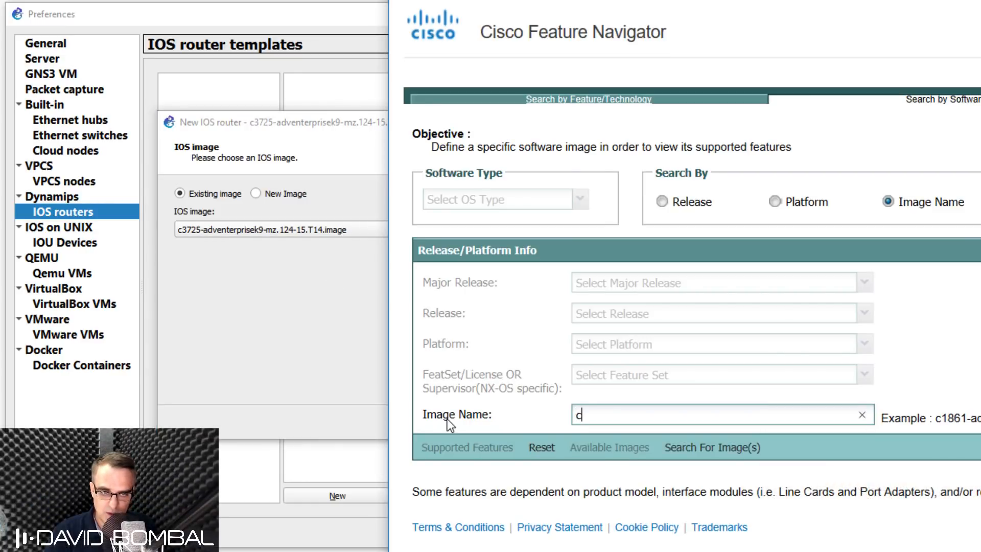
pyautogui.write('3725')
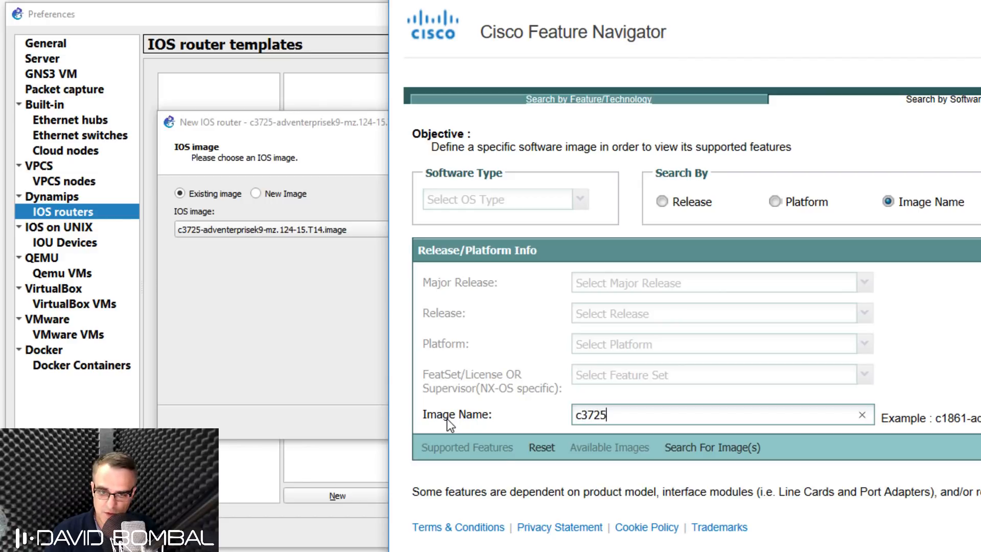
pyautogui.write('-ad')
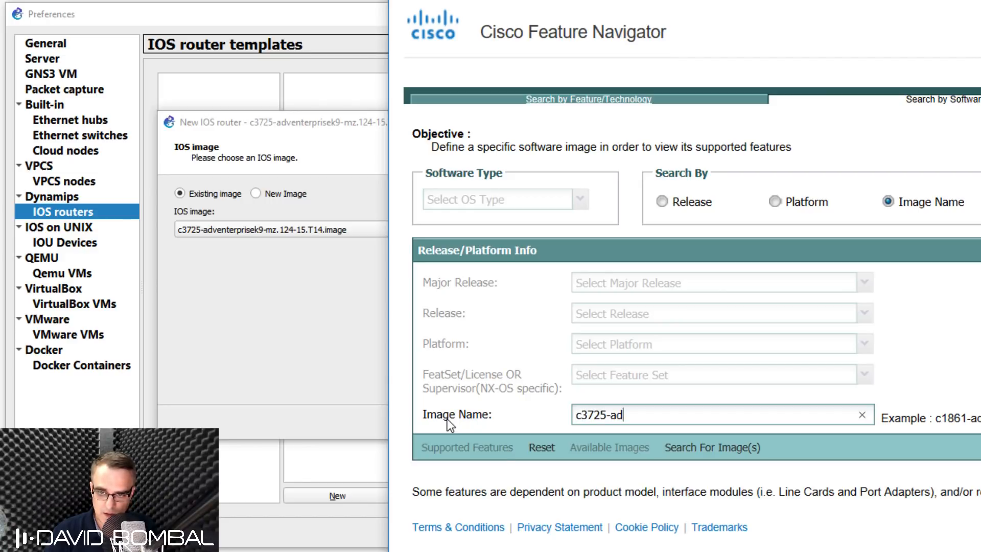
pyautogui.write('venterprise')
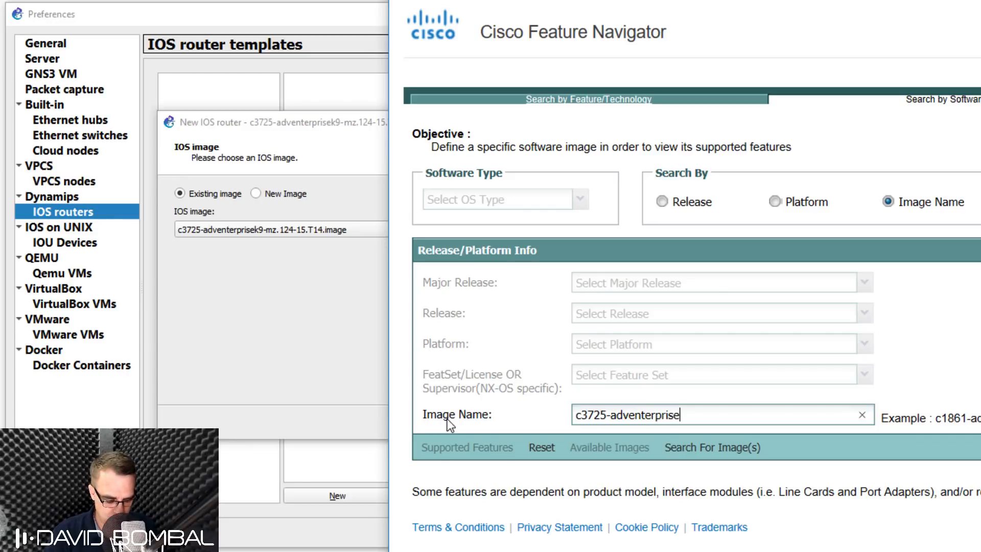
pyautogui.write('k9-mz.')
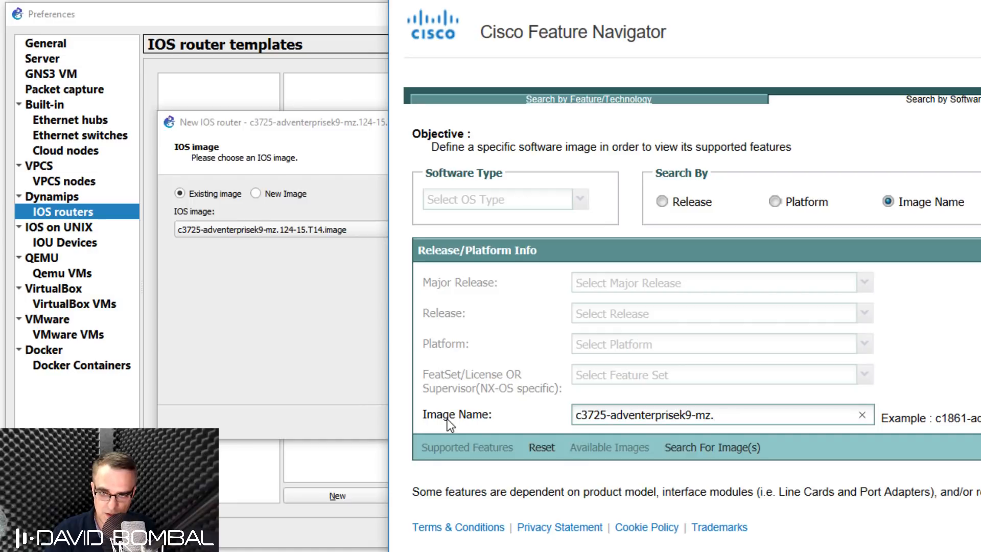
pyautogui.write('124')
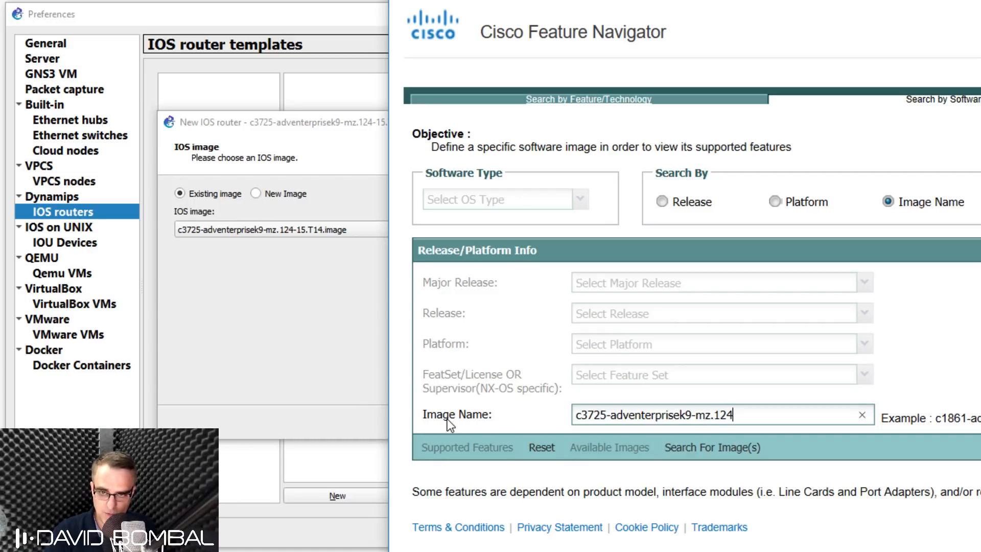
pyautogui.write('-15.T')
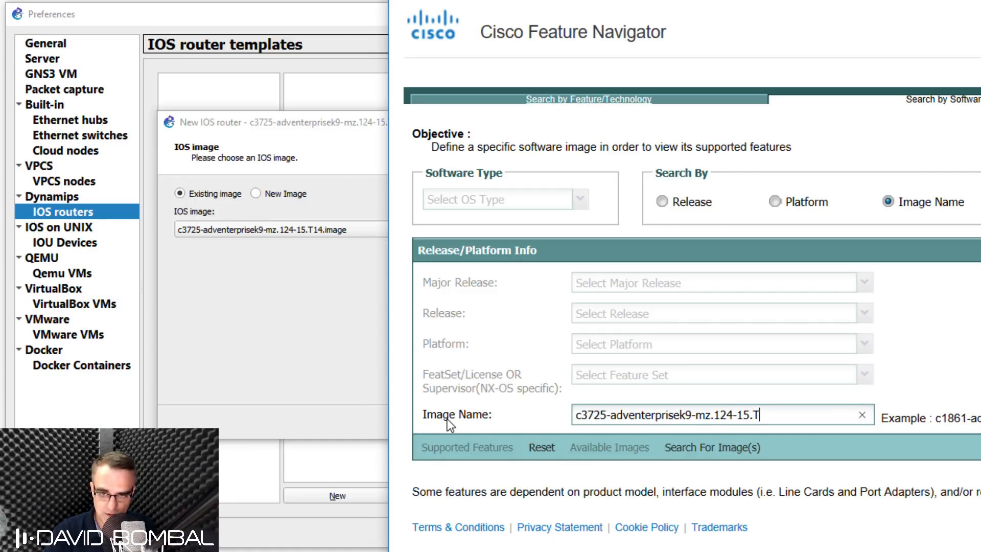
pyautogui.write('14.bin')
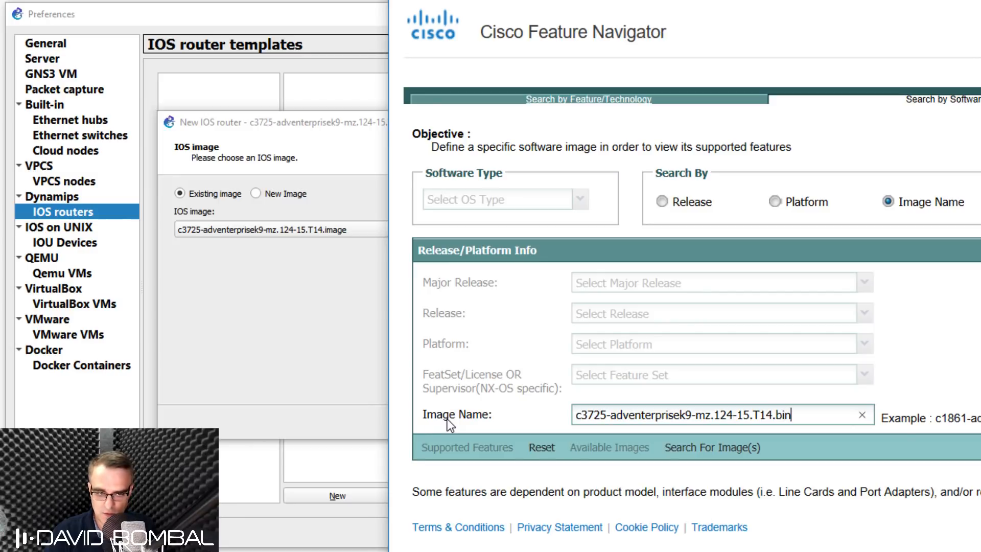
pyautogui.click(697, 456)
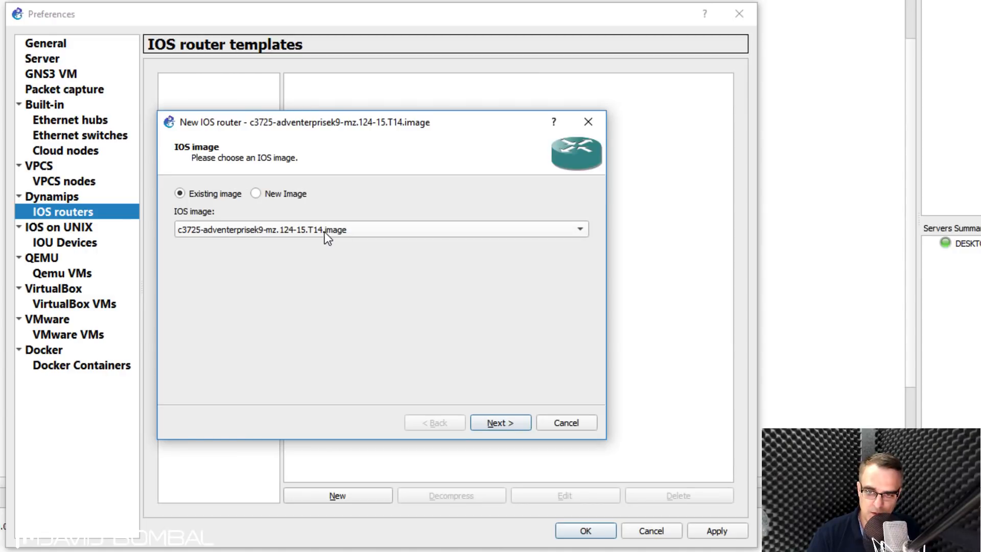
pyautogui.click(273, 193)
pyautogui.click(558, 231)
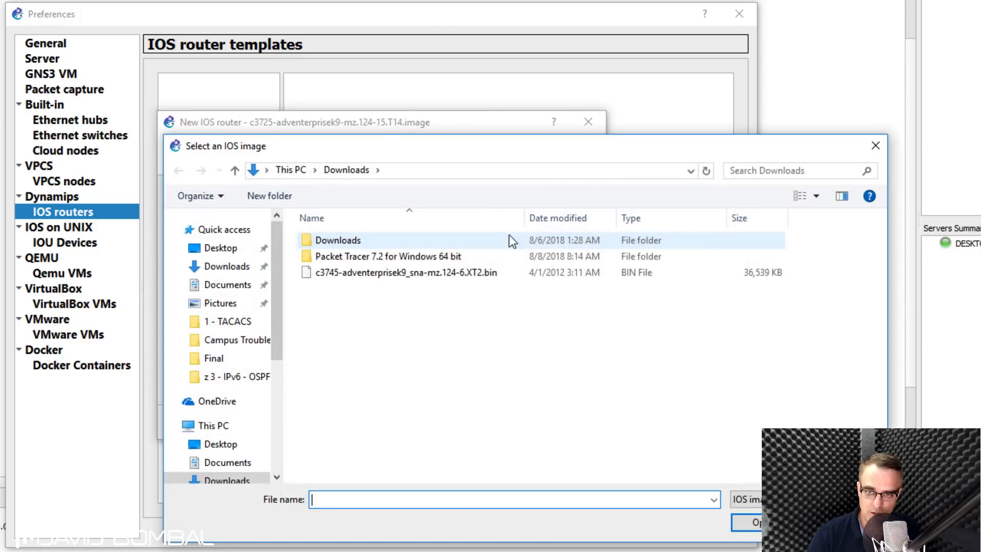
pyautogui.click(502, 272)
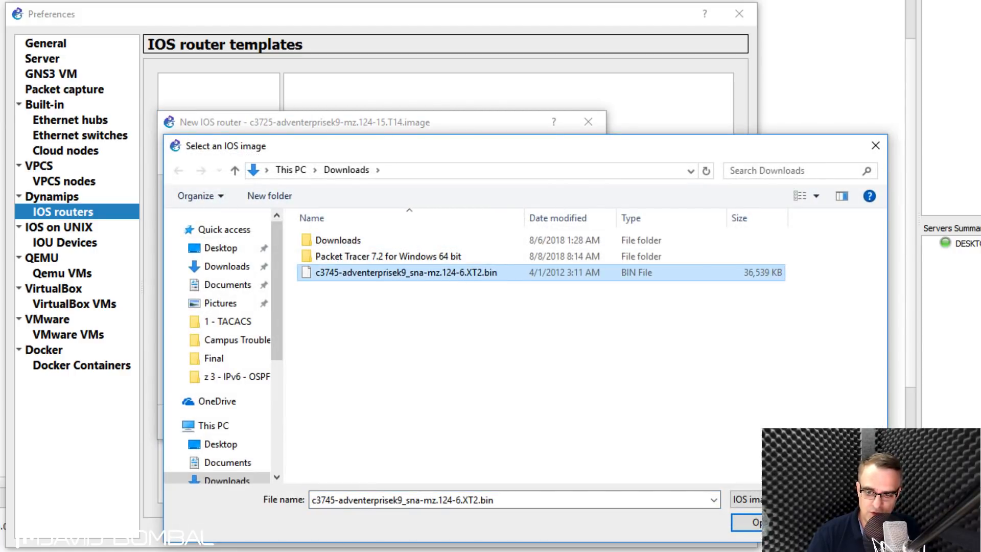
# Step: Check the DRAM requirement of the matching images in Cisco Feature Navigator and switch back to GNS3
pyautogui.hotkey('alt', 'Tab')
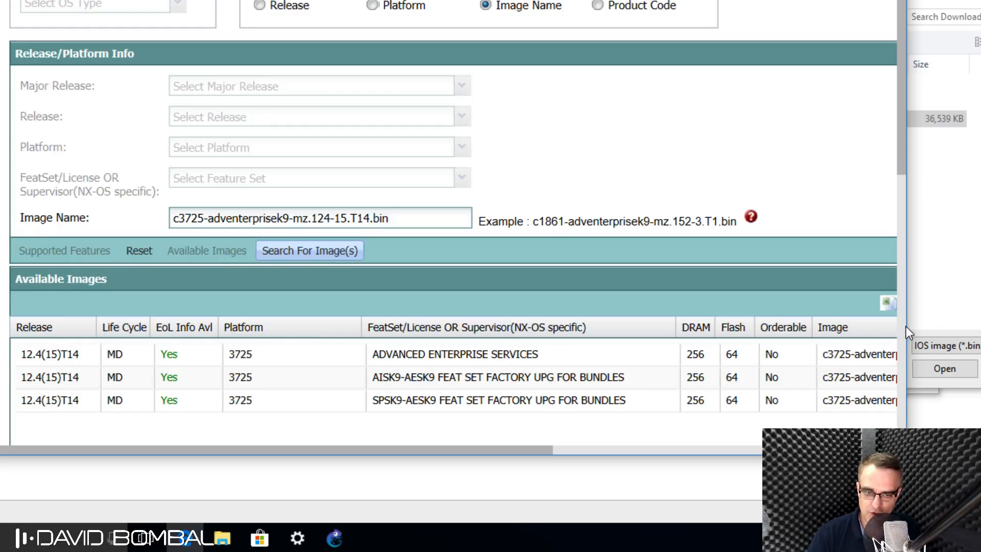
pyautogui.moveTo(907, 327); pyautogui.dragTo(980, 327)
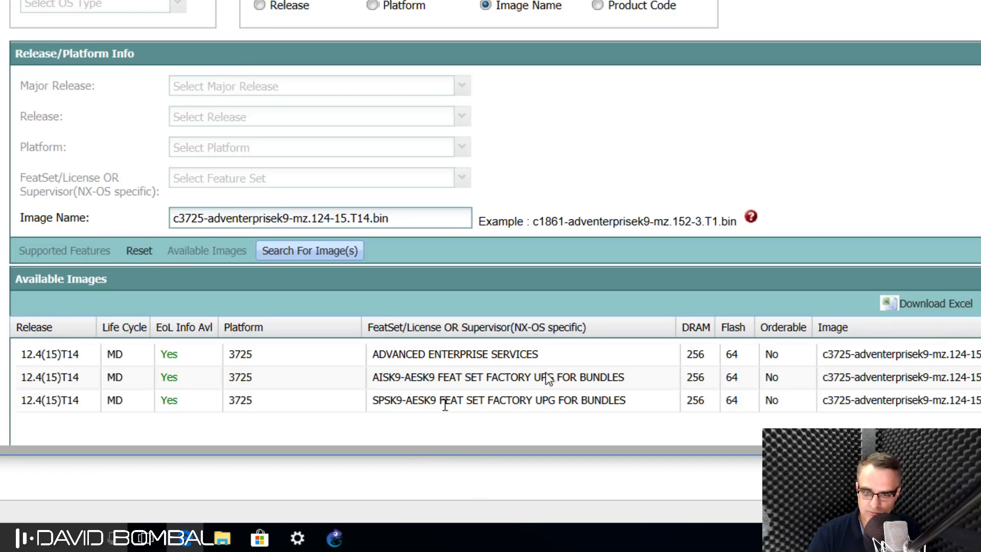
pyautogui.click(335, 542)
# Step: Discard the file selection, reuse the existing image c3725-adventerprisek9-mz.124-15.T14.image, and name the router template c3725-local
pyautogui.click(980, 368)
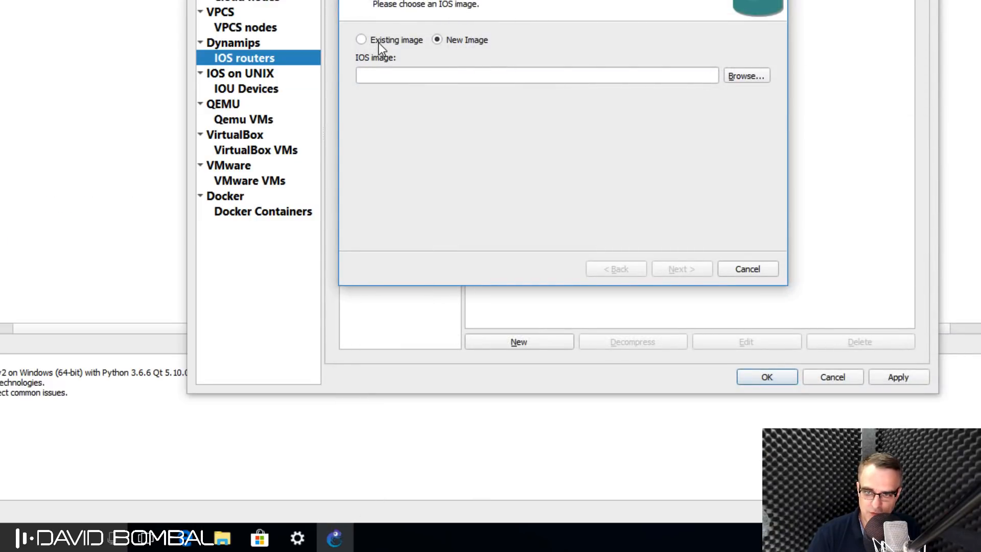
pyautogui.click(379, 42)
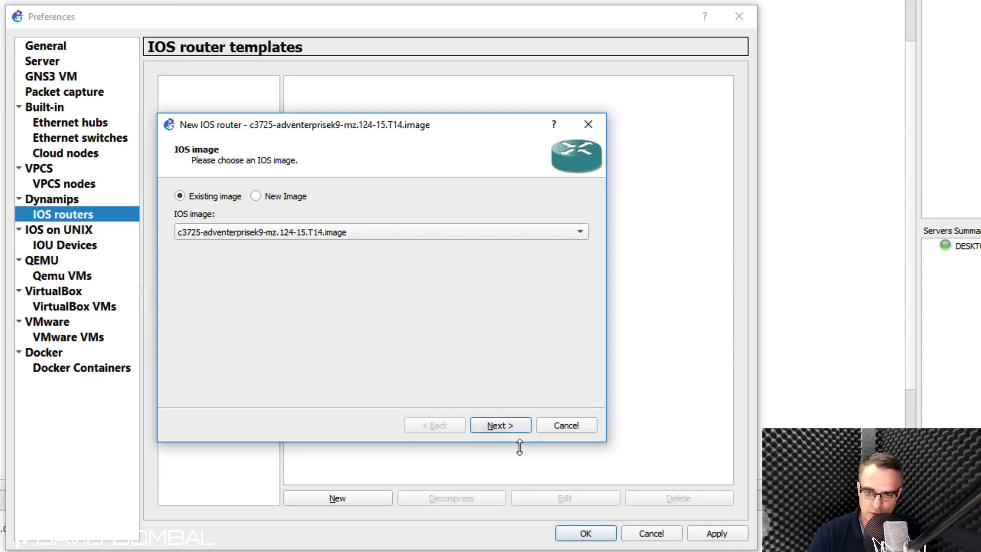
pyautogui.click(508, 428)
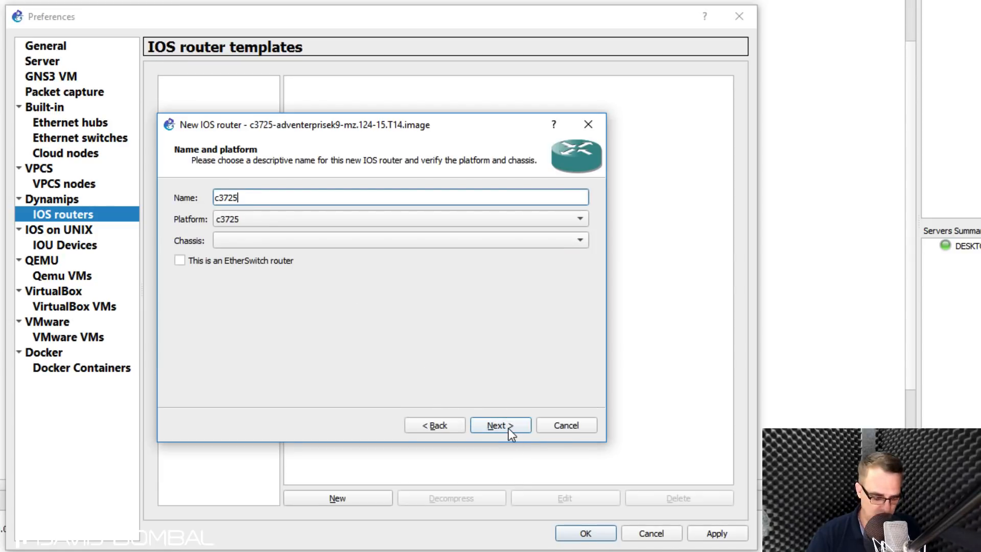
pyautogui.write('-local')
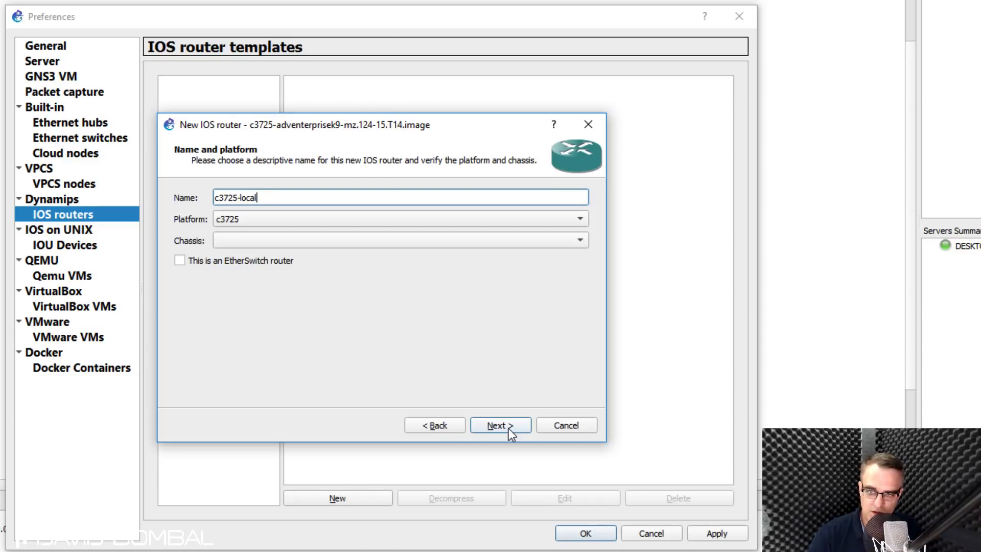
pyautogui.click(502, 426)
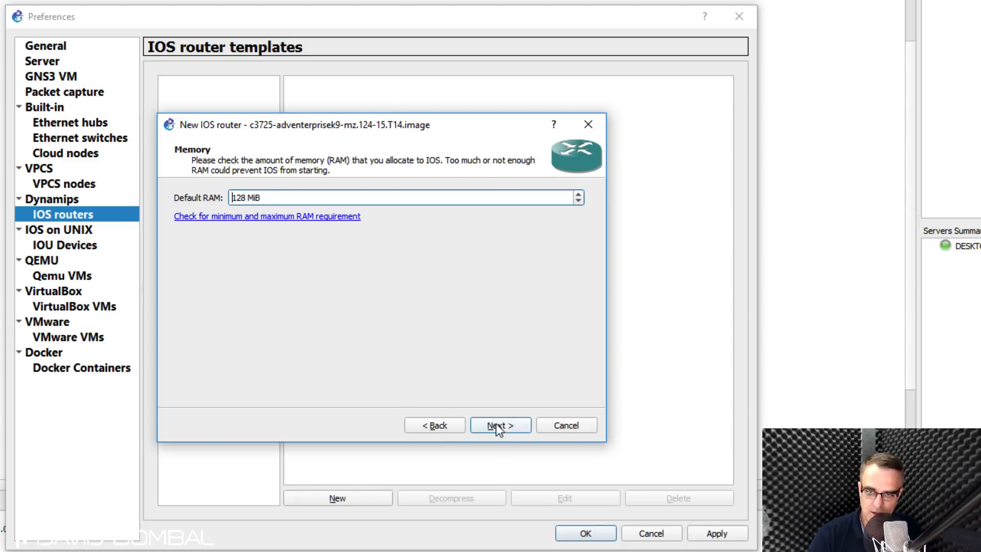
# Step: Set the template's default RAM to 256 MiB, compare it with the image's listed DRAM, and continue to the network adapters
pyautogui.press('BackSpace')
pyautogui.press('BackSpace')
pyautogui.press('BackSpace')
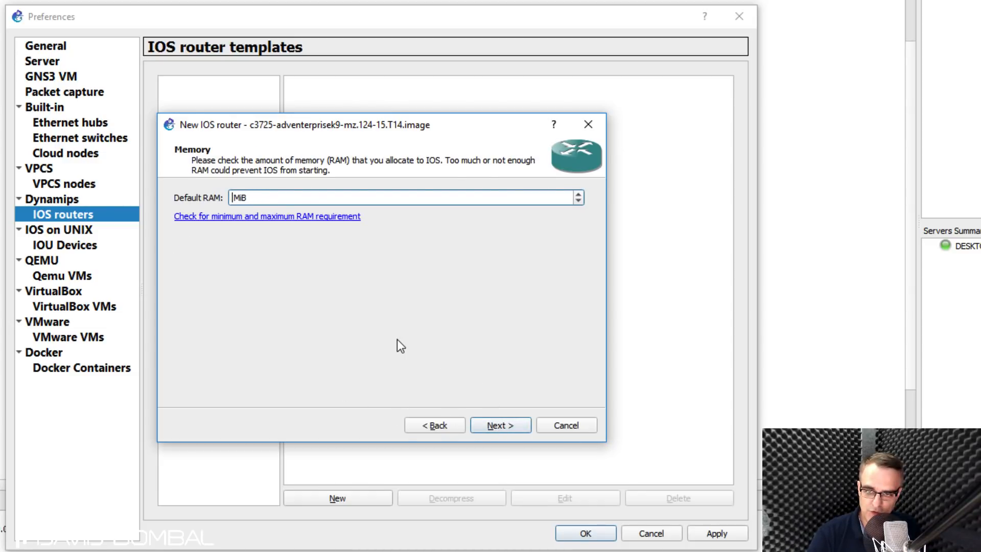
pyautogui.write('256')
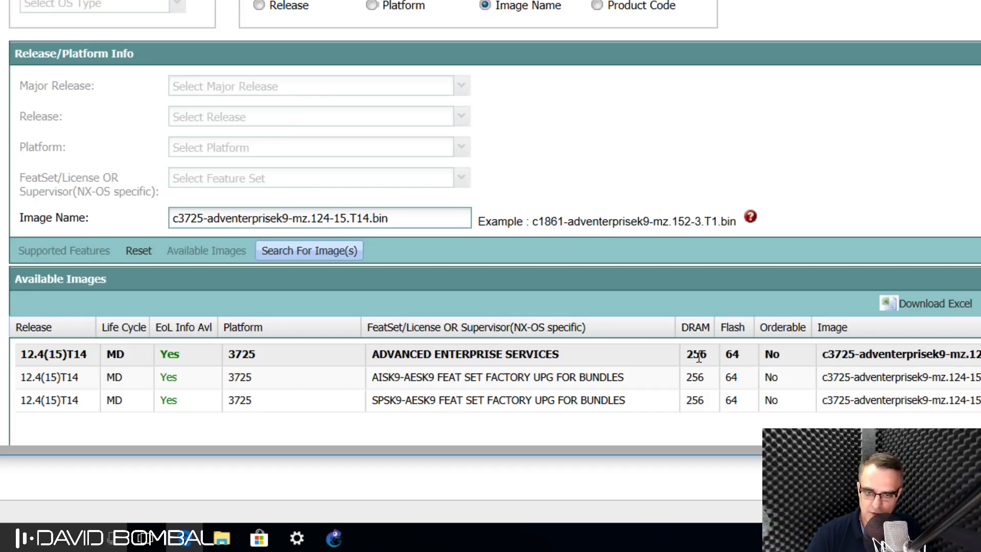
pyautogui.click(664, 351)
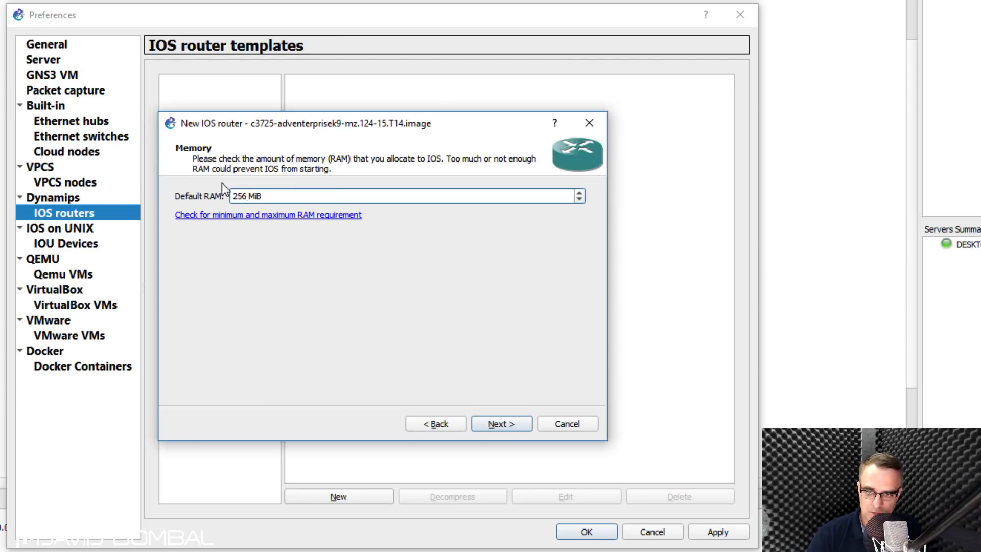
pyautogui.click(507, 423)
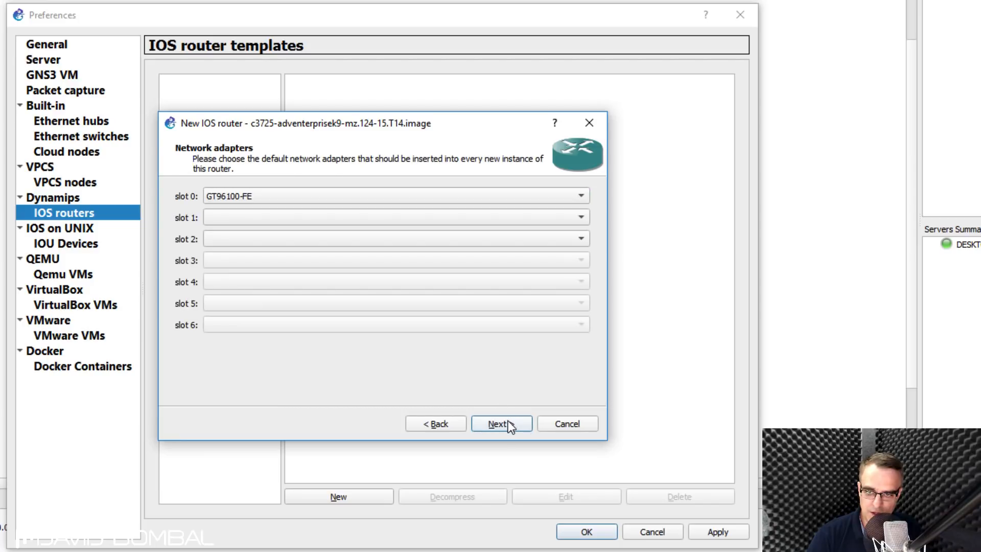
# Step: Assign the NM-1FE-TX adapter to slot 1 and NM-4T to slot 2, and continue to the WIC modules
pyautogui.click(302, 216)
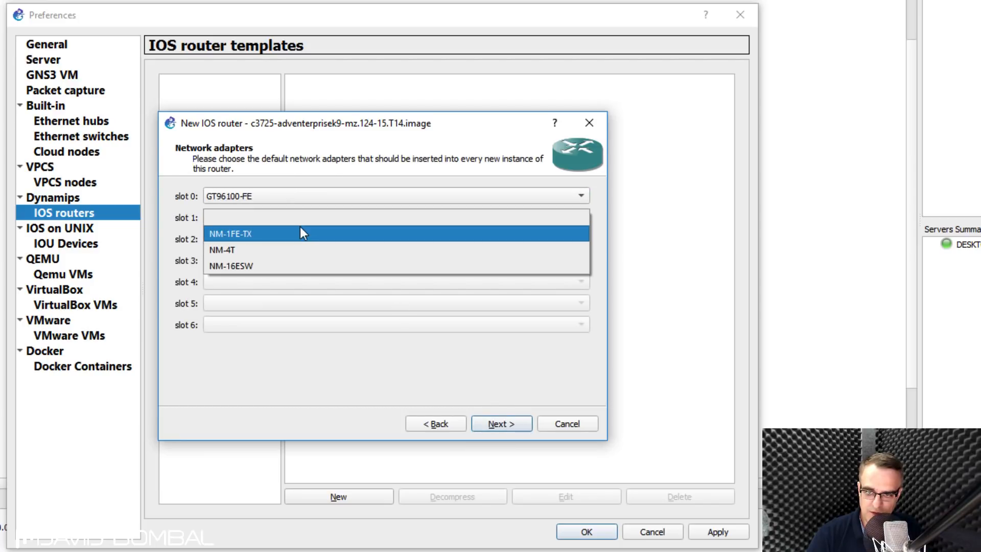
pyautogui.click(298, 233)
pyautogui.click(297, 239)
pyautogui.click(299, 272)
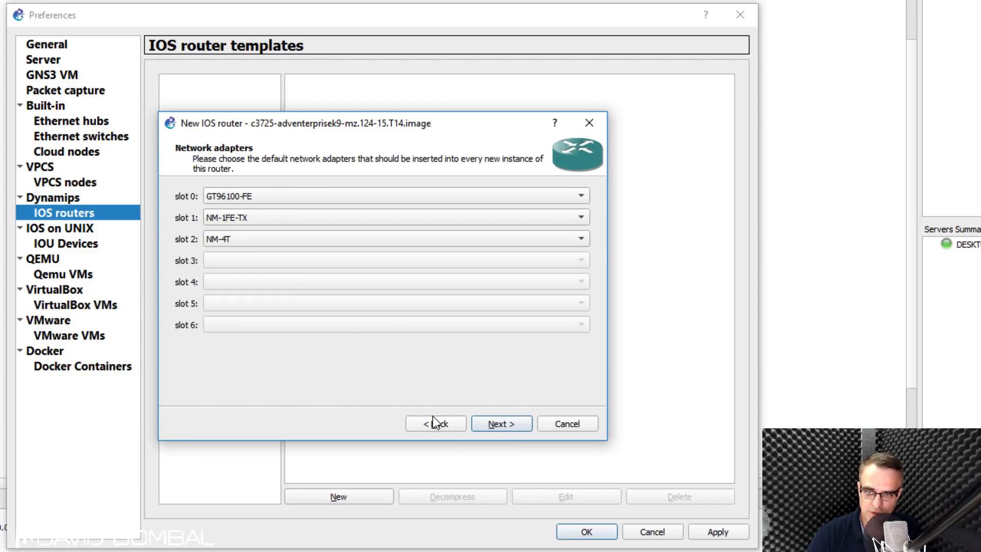
pyautogui.click(492, 426)
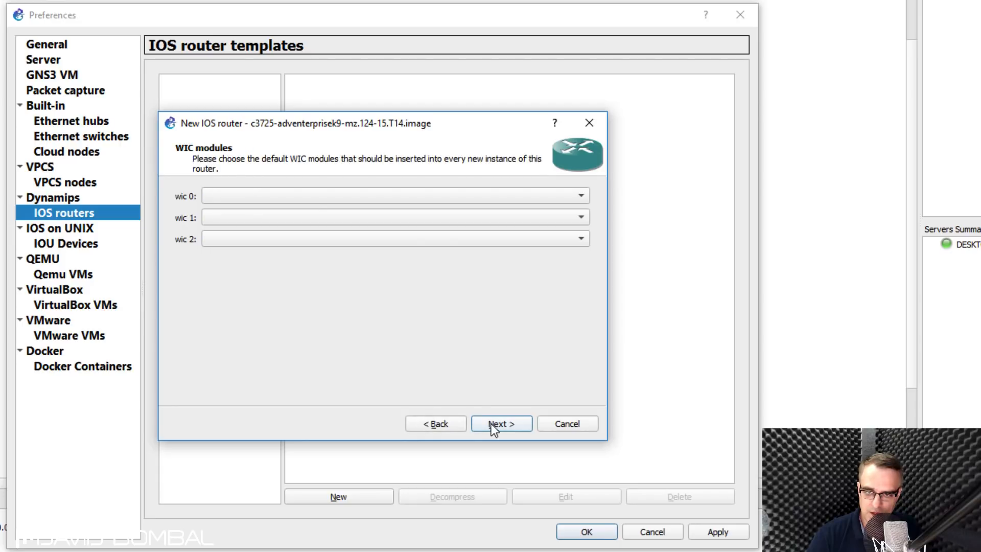
# Step: Assign WIC-1T modules to WIC 0 and WIC 1 and continue to the Idle-PC settings
pyautogui.click(311, 200)
pyautogui.click(307, 195)
pyautogui.click(308, 217)
pyautogui.click(312, 231)
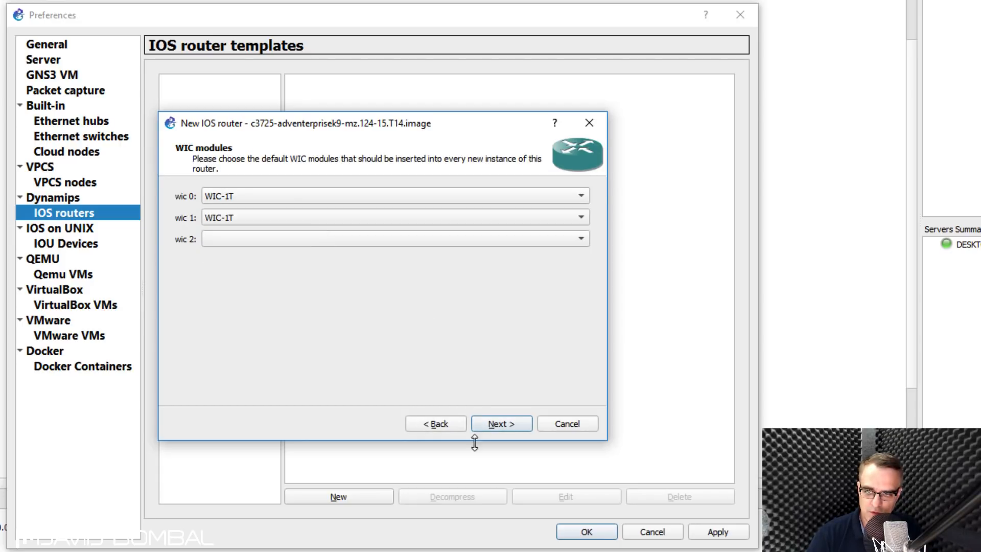
pyautogui.click(507, 430)
# Step: Accept the suggested Idle-PC value, finish the c3725-local router template, and save the preferences
pyautogui.moveTo(258, 196); pyautogui.dragTo(209, 199)
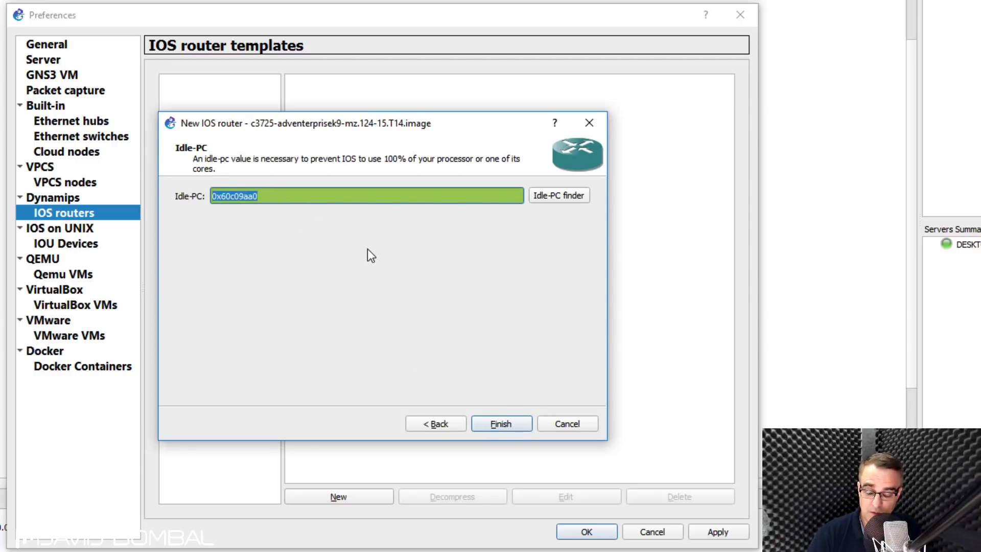
pyautogui.click(283, 199)
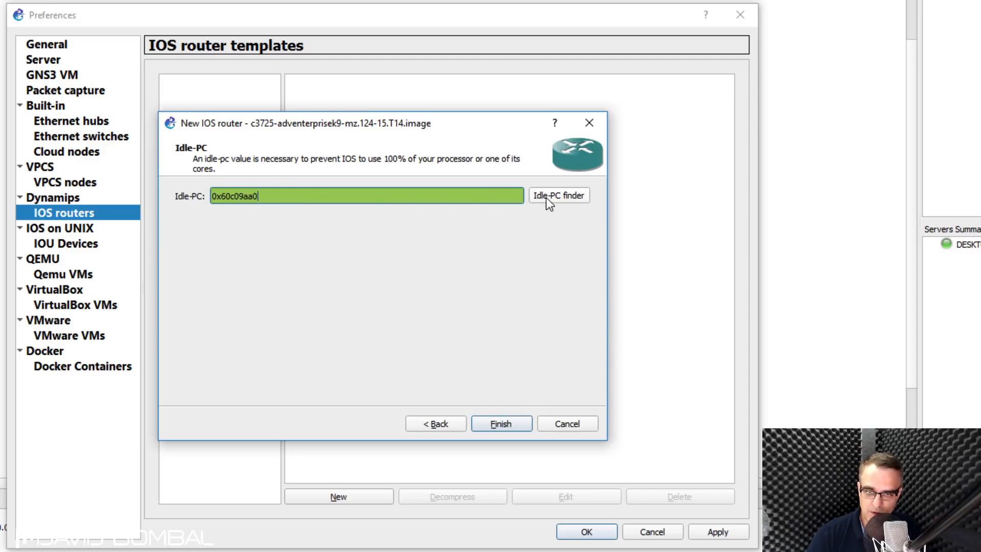
pyautogui.click(514, 422)
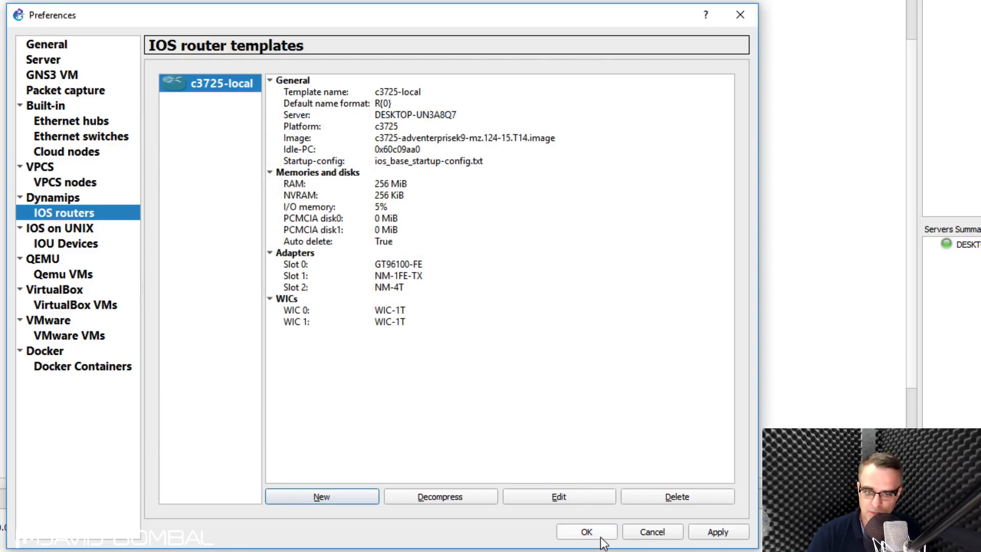
pyautogui.click(586, 531)
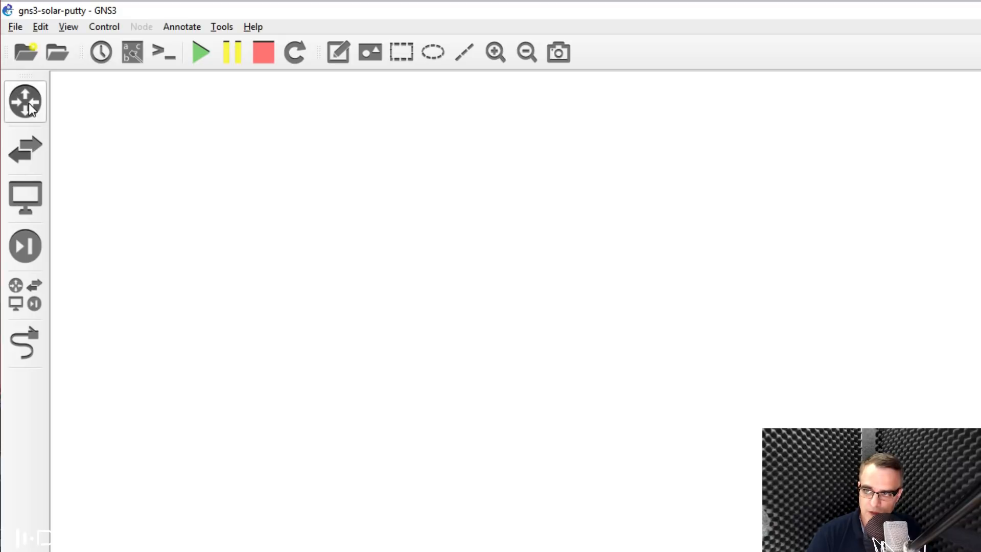
# Step: Open the list of router devices and limit it to installed appliances
pyautogui.click(28, 106)
pyautogui.click(148, 93)
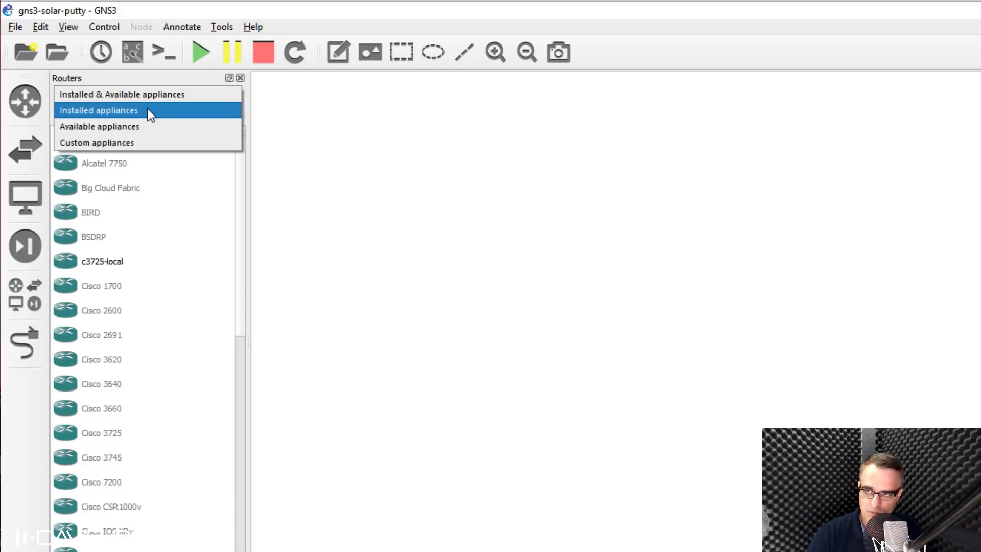
pyautogui.click(148, 109)
# Step: Place two c3725-local routers side by side in the project workspace
pyautogui.click(121, 141)
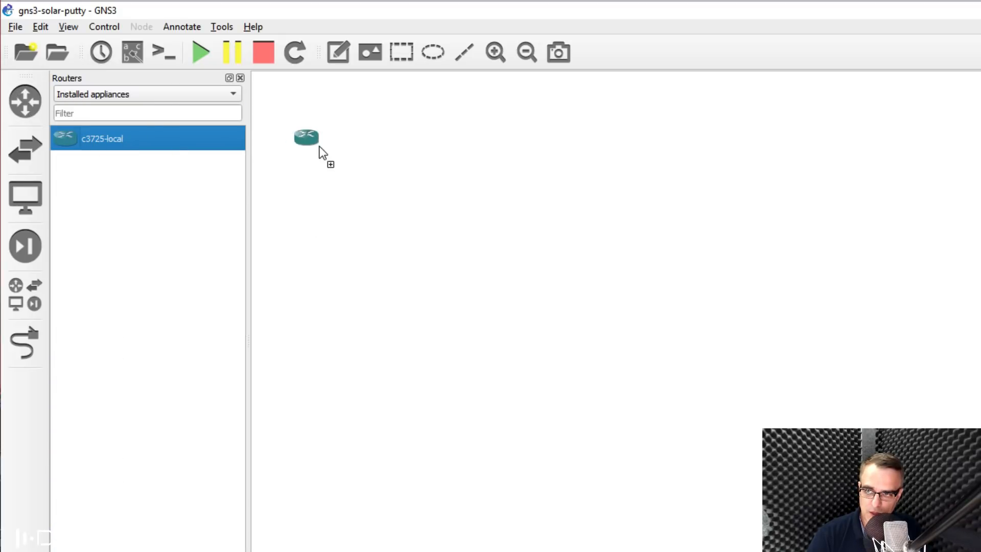
pyautogui.moveTo(189, 134); pyautogui.dragTo(557, 161)
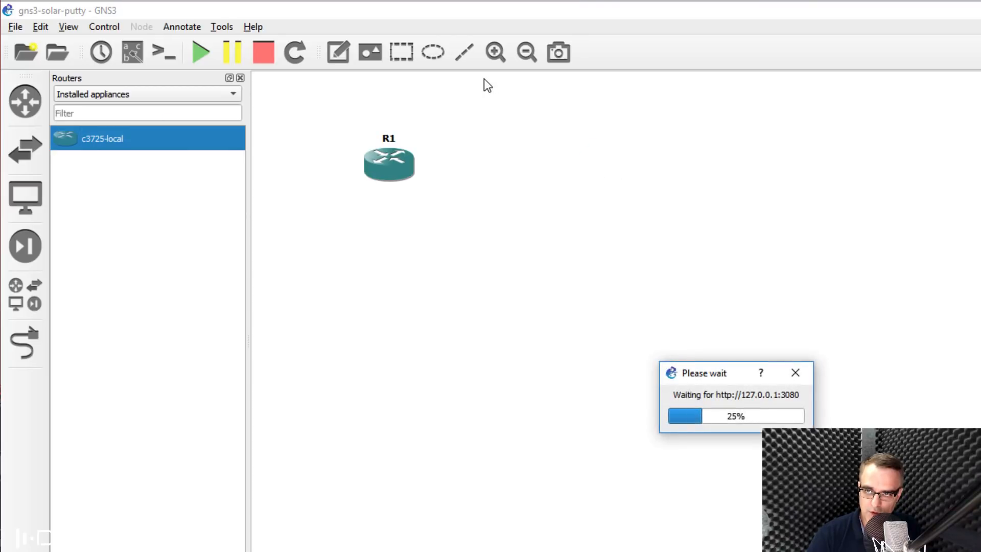
pyautogui.click(493, 53)
pyautogui.scroll(3, 416, 100)
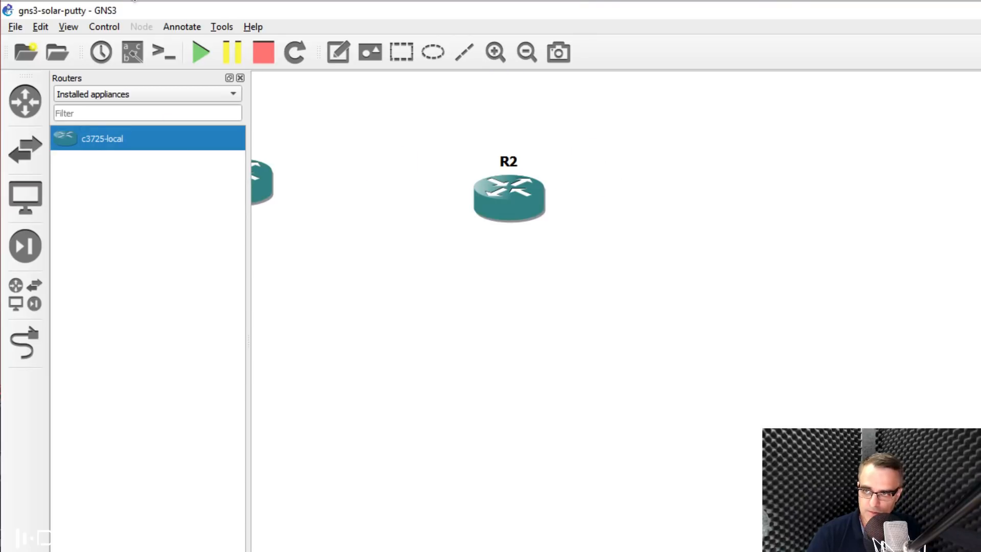
# Step: Link FastEthernet0/0 of R1 to FastEthernet0/0 of R2 and move R2 level with R1
pyautogui.click(26, 342)
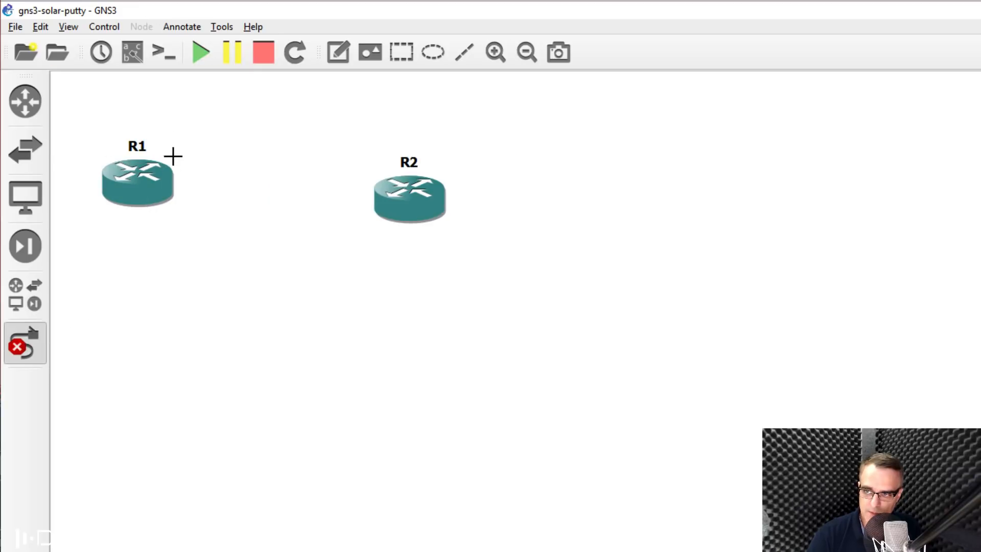
pyautogui.click(152, 178)
pyautogui.click(229, 198)
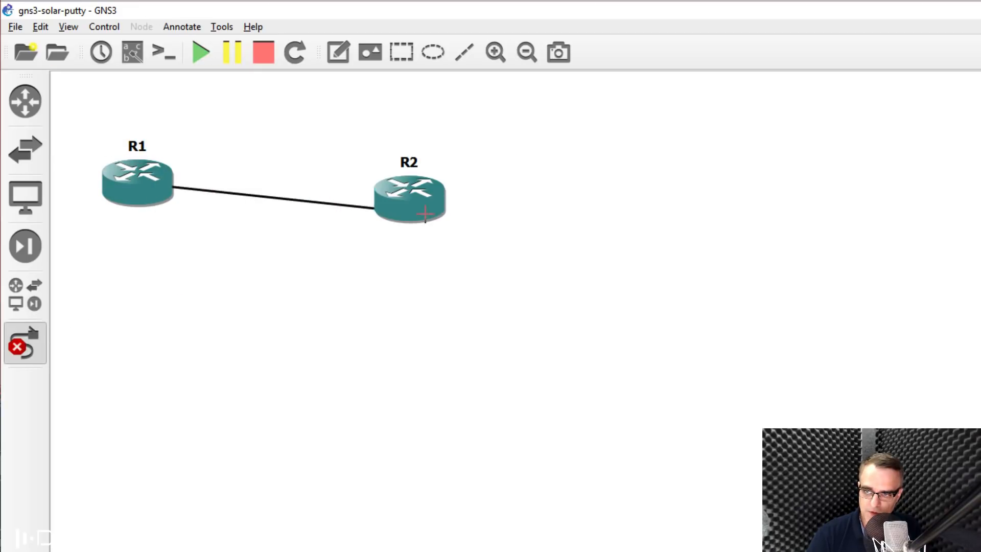
pyautogui.click(423, 211)
pyautogui.click(474, 225)
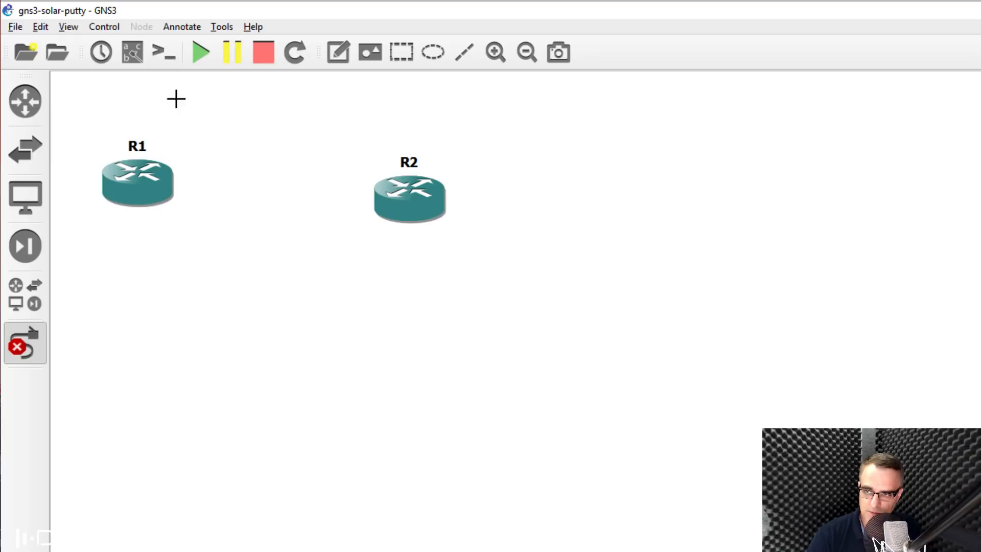
pyautogui.moveTo(403, 206); pyautogui.dragTo(391, 186)
# Step: Show the interface labels and move R2's f0/0 label off the router so it sits beside the link
pyautogui.click(495, 51)
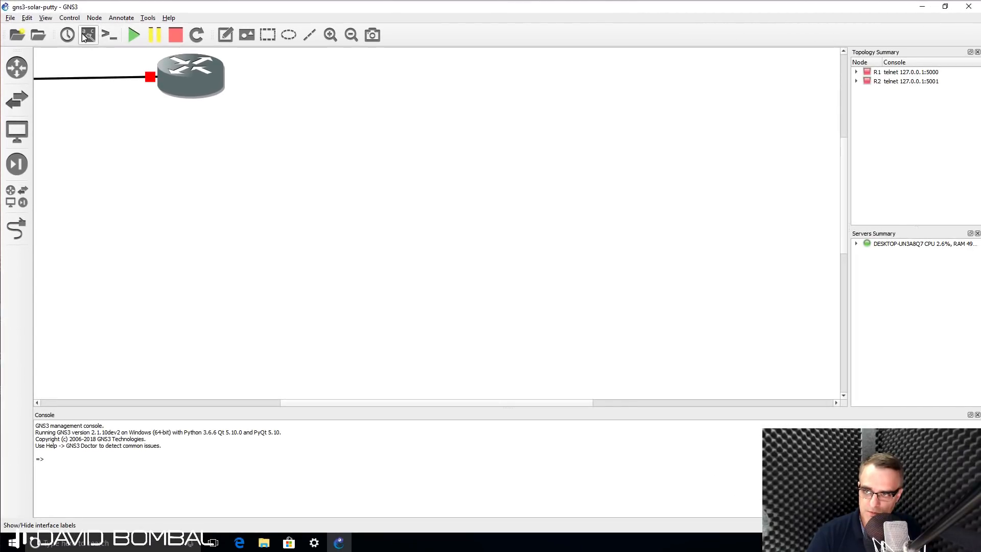
pyautogui.click(84, 37)
pyautogui.moveTo(323, 403); pyautogui.dragTo(248, 404)
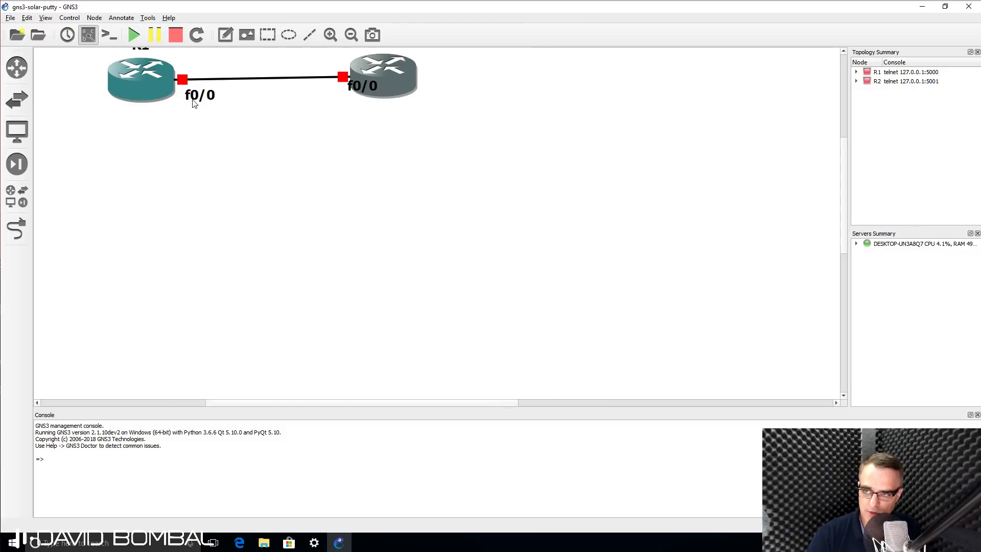
pyautogui.click(88, 36)
pyautogui.click(89, 36)
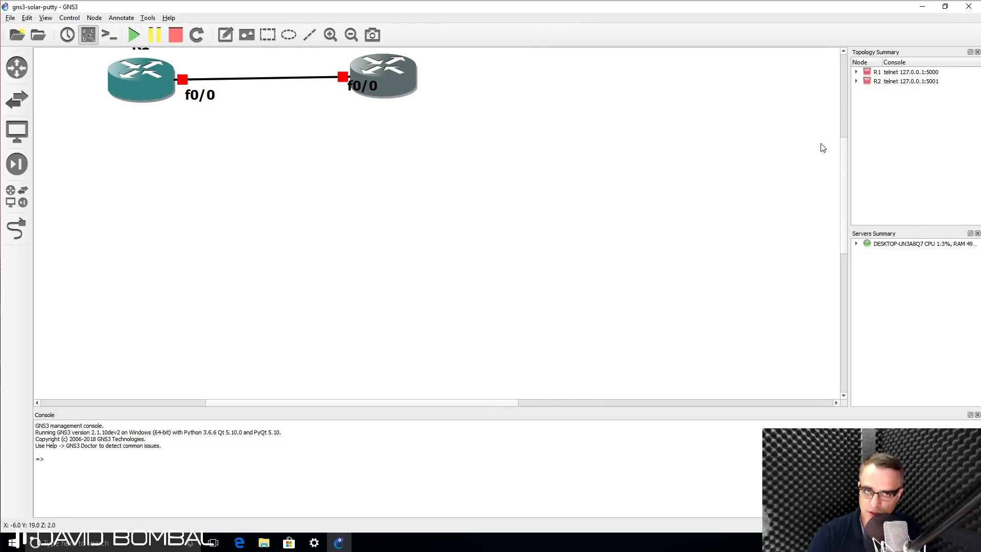
pyautogui.scroll(2, 843, 148)
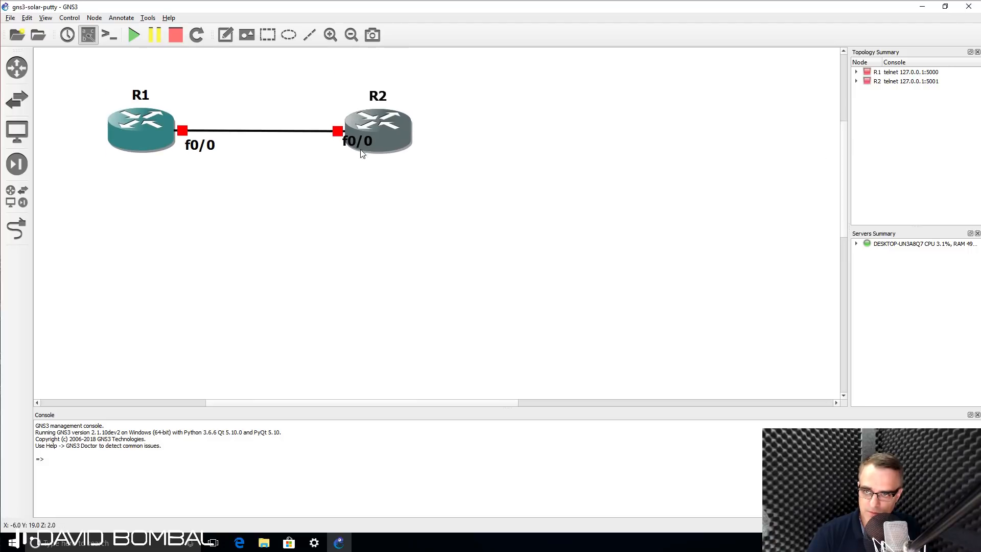
pyautogui.moveTo(361, 146); pyautogui.dragTo(324, 153)
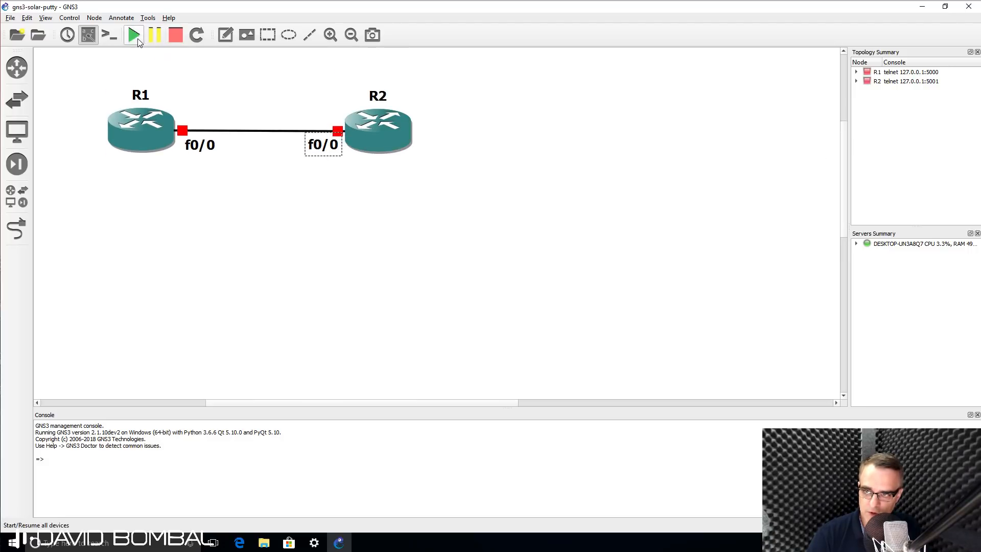
# Step: Start all devices, open console sessions to both routers, and bring up the R2 command prompt
pyautogui.click(136, 37)
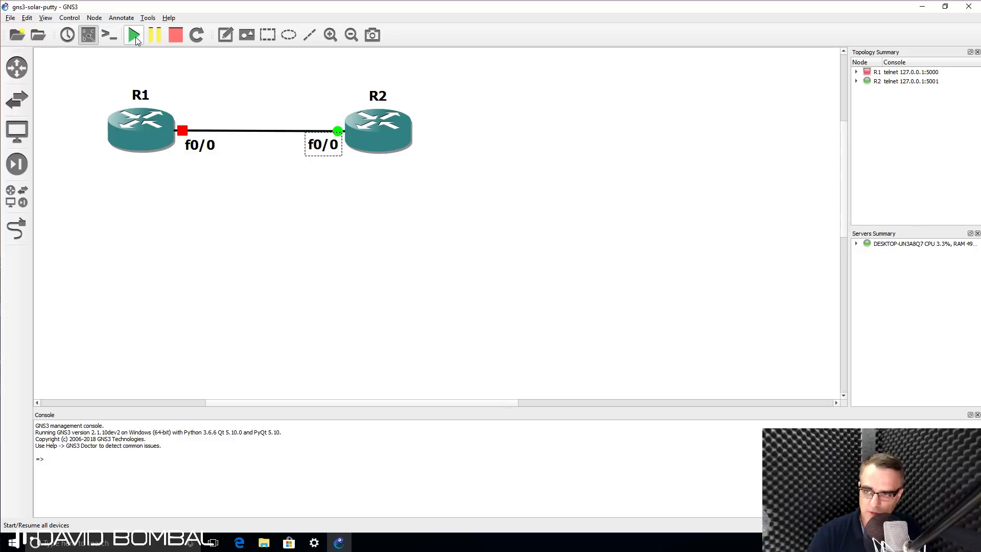
pyautogui.click(108, 35)
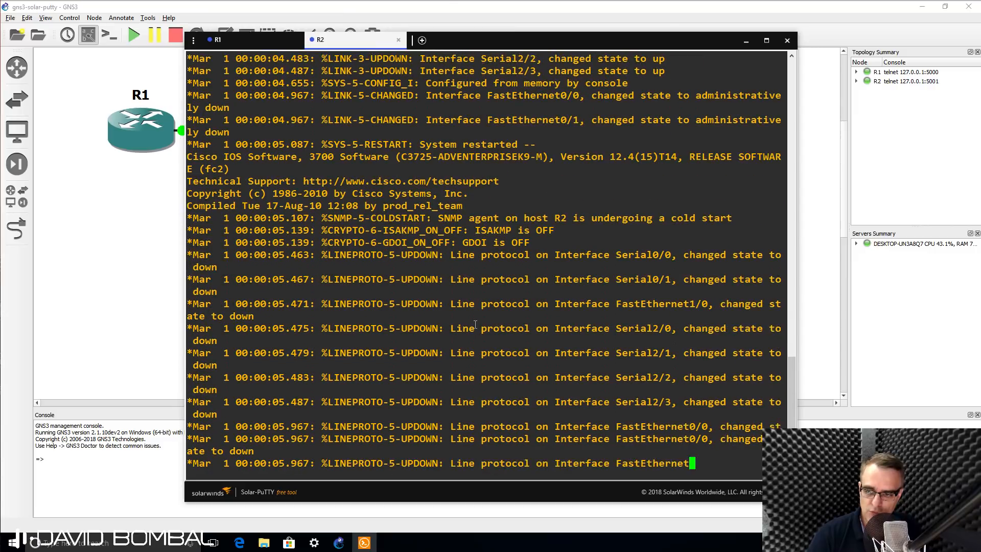
pyautogui.press('Return')
pyautogui.press('Return')
pyautogui.press('Return')
pyautogui.press('Return')
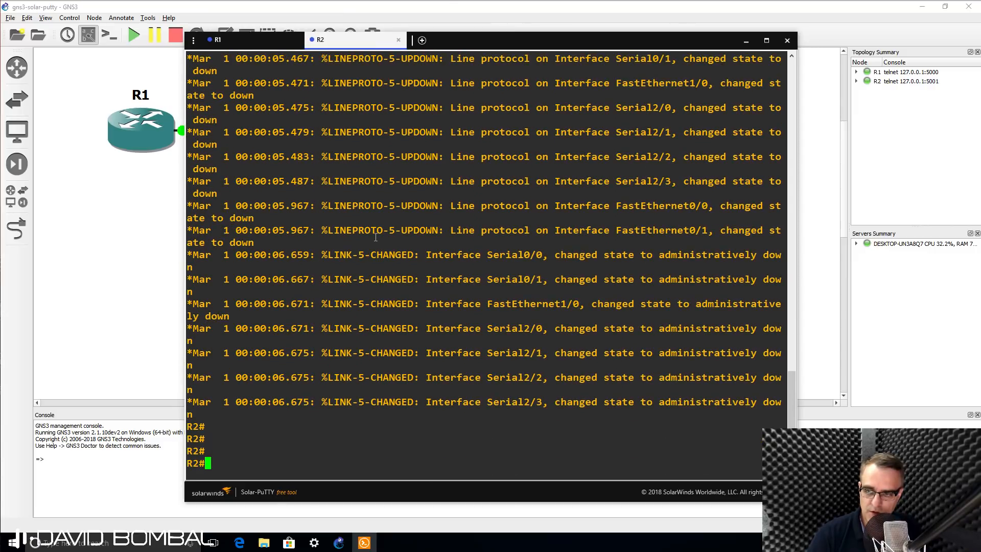
# Step: Place the Solar-PuTTY window below the topology, widen it, and bring up the R1 command prompt
pyautogui.moveTo(472, 32); pyautogui.dragTo(305, 209)
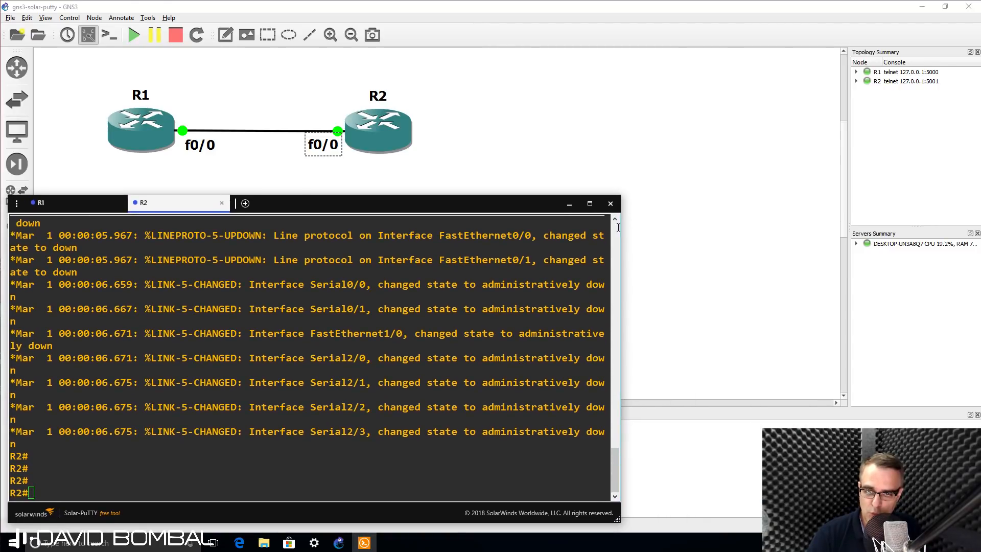
pyautogui.moveTo(619, 205); pyautogui.dragTo(925, 189)
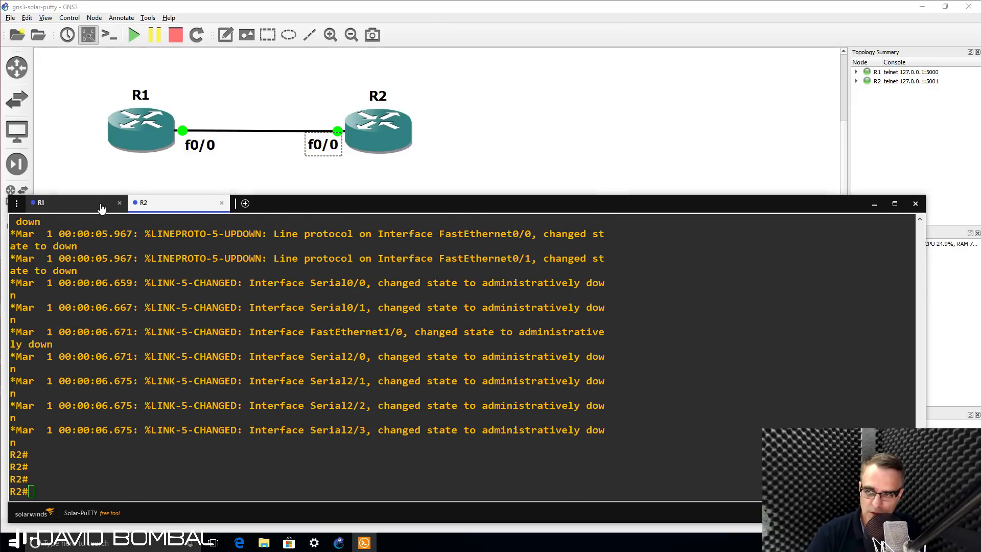
pyautogui.click(117, 205)
pyautogui.press('Return')
pyautogui.press('Return')
pyautogui.press('Return')
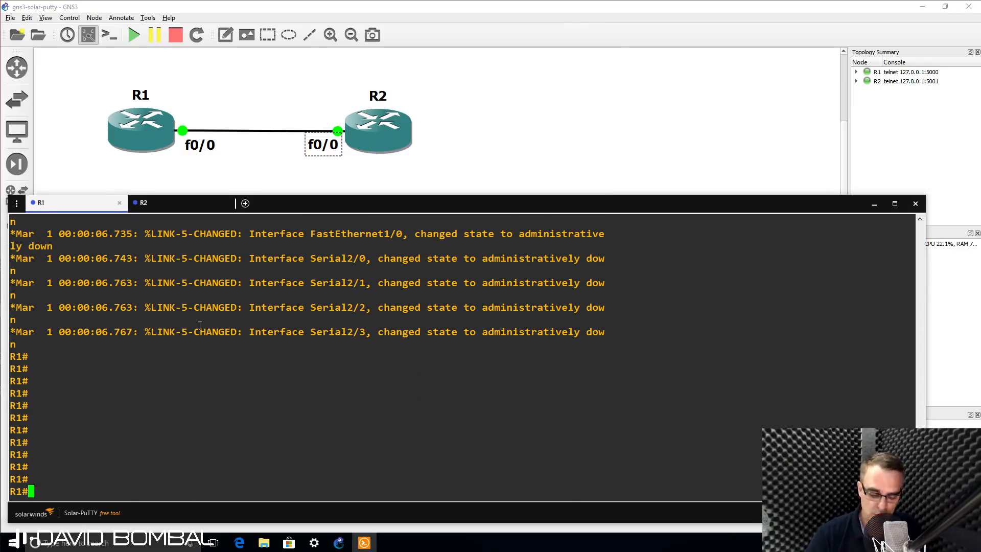
# Step: On R1, enter global configuration mode and enable interface f0/0 with no shut
pyautogui.write('conf t')
pyautogui.press('Return')
pyautogui.write('int ')
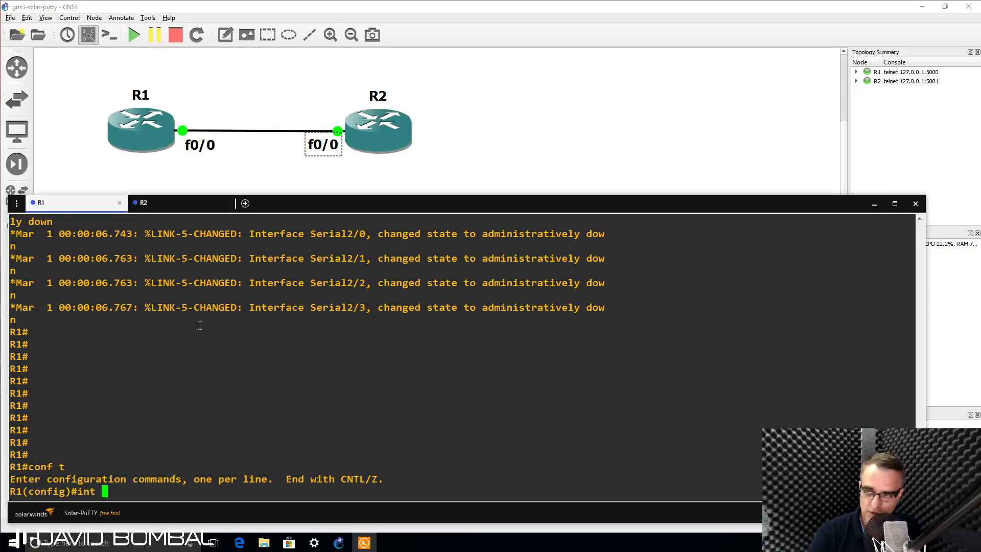
pyautogui.write('f0/0')
pyautogui.press('Return')
pyautogui.write('no shut')
pyautogui.press('Return')
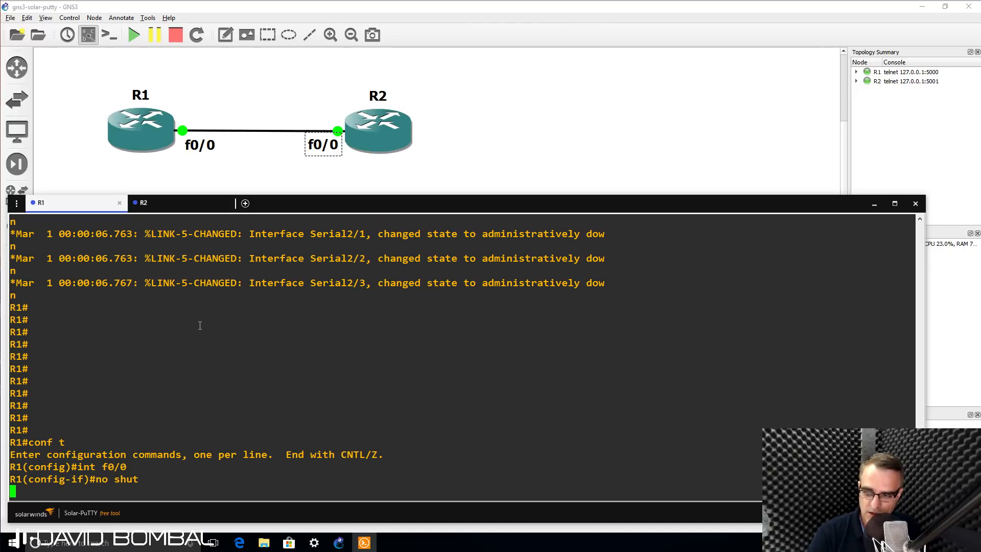
# Step: Assign IP address 10.1.1.1 with mask 255.255.255.0 to interface f0/0 on R1
pyautogui.write('ip add')
pyautogui.press('Tab')
pyautogui.write('10.')
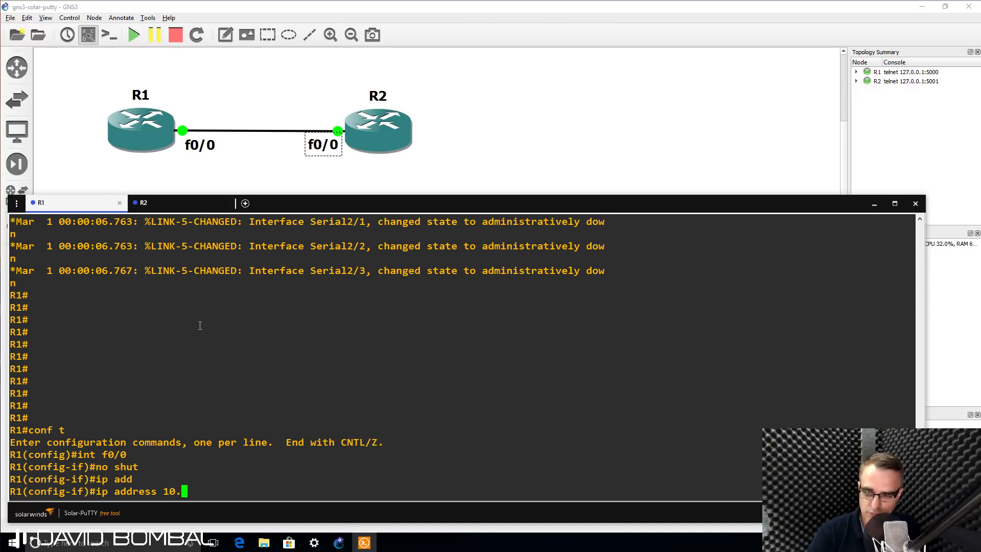
pyautogui.write('1.1.1 255.255.255')
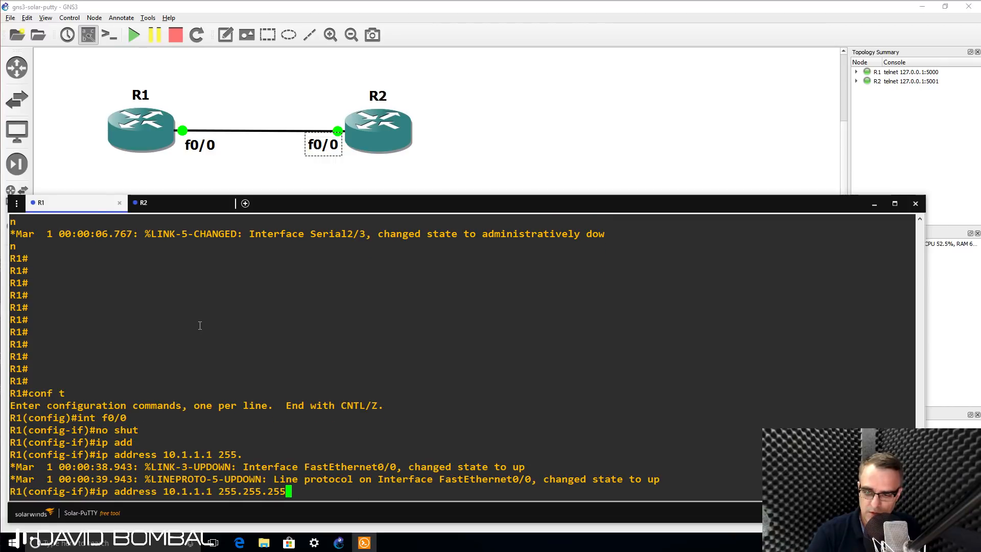
pyautogui.write('.0')
pyautogui.press('Return')
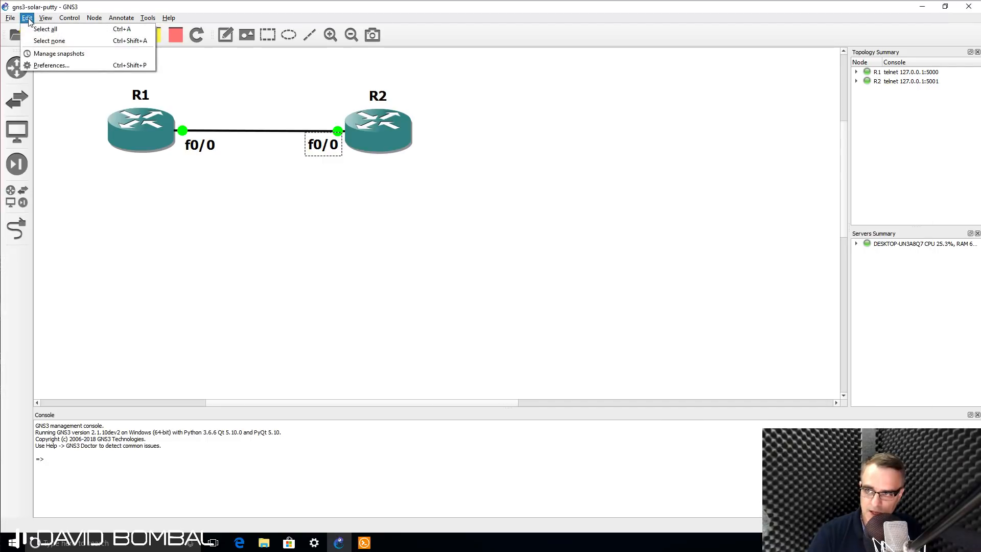
# Step: Check which console application command is set for Telnet in the GNS3 general preferences, and close them
pyautogui.click(51, 65)
pyautogui.click(449, 136)
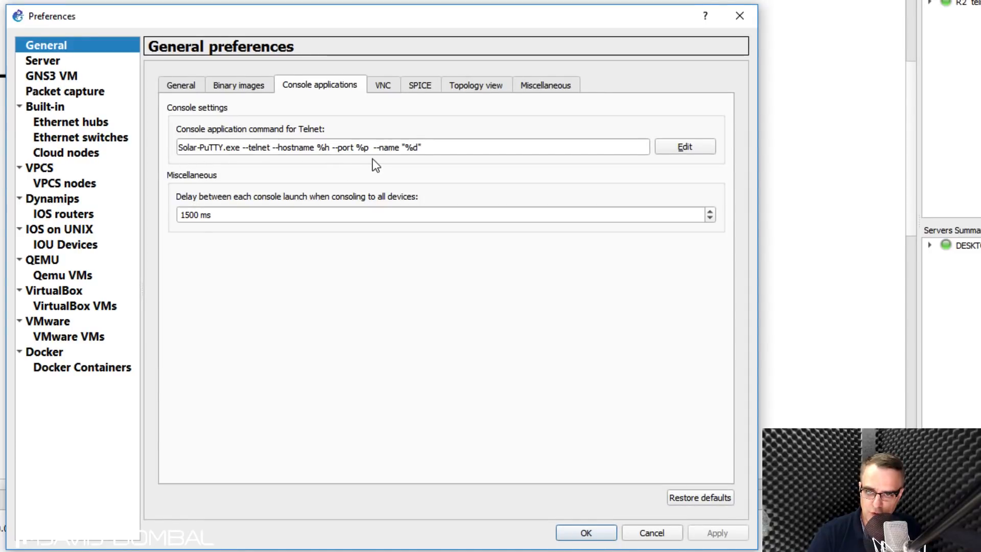
pyautogui.moveTo(466, 151)
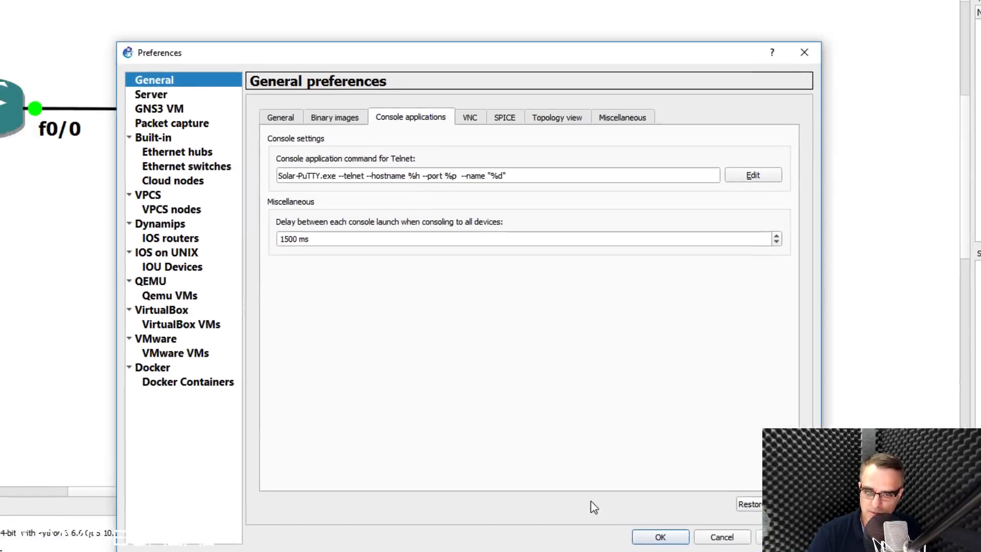
pyautogui.click(586, 532)
# Step: Open a custom console to R1 using Putty (included with GNS3) and bring up its command prompt
pyautogui.rightClick(180, 158)
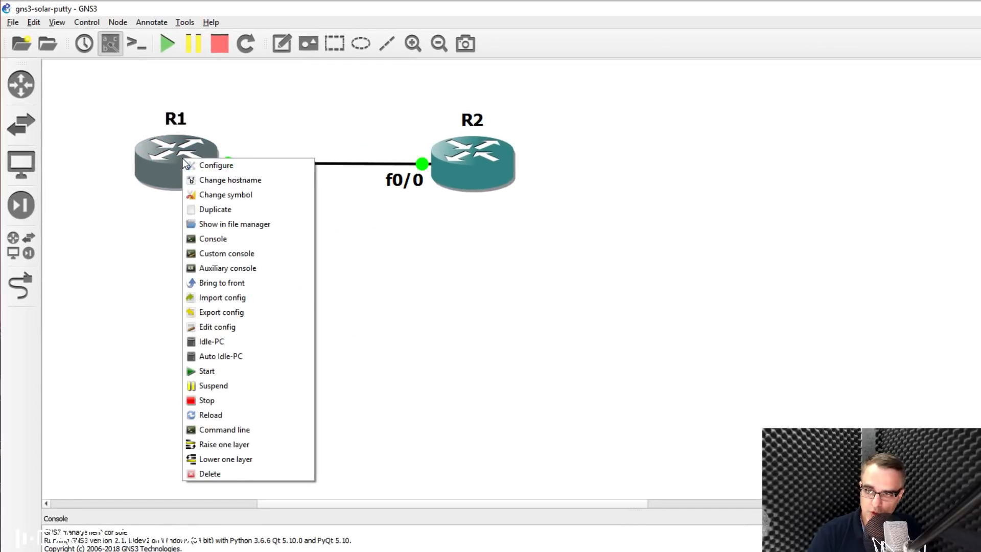
pyautogui.click(254, 252)
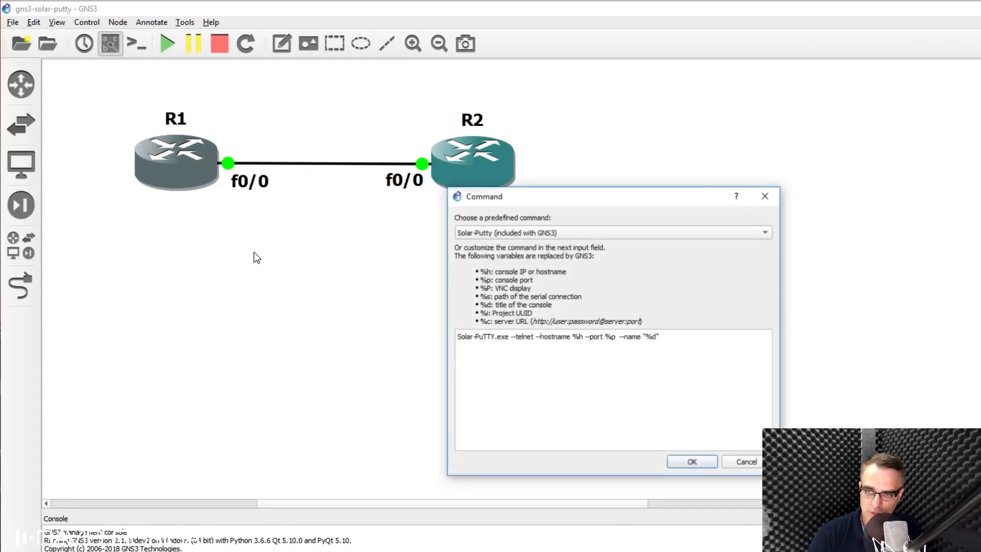
pyautogui.click(637, 231)
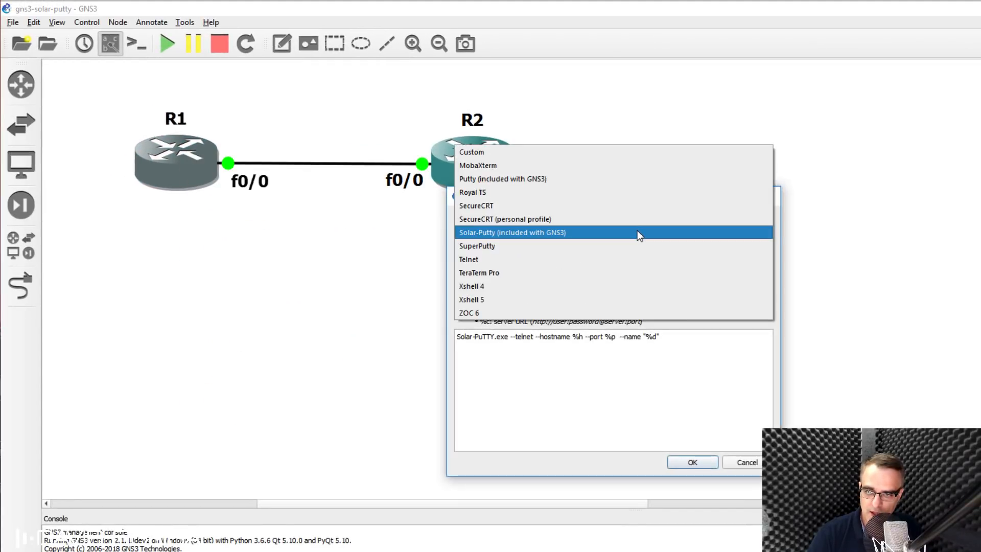
pyautogui.click(621, 179)
pyautogui.click(706, 462)
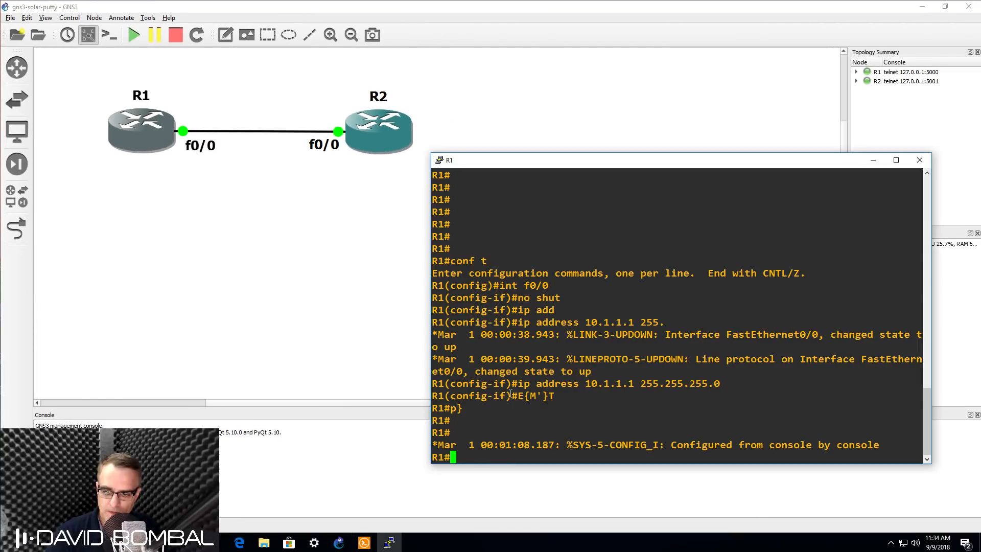
pyautogui.press('Return')
pyautogui.press('Return')
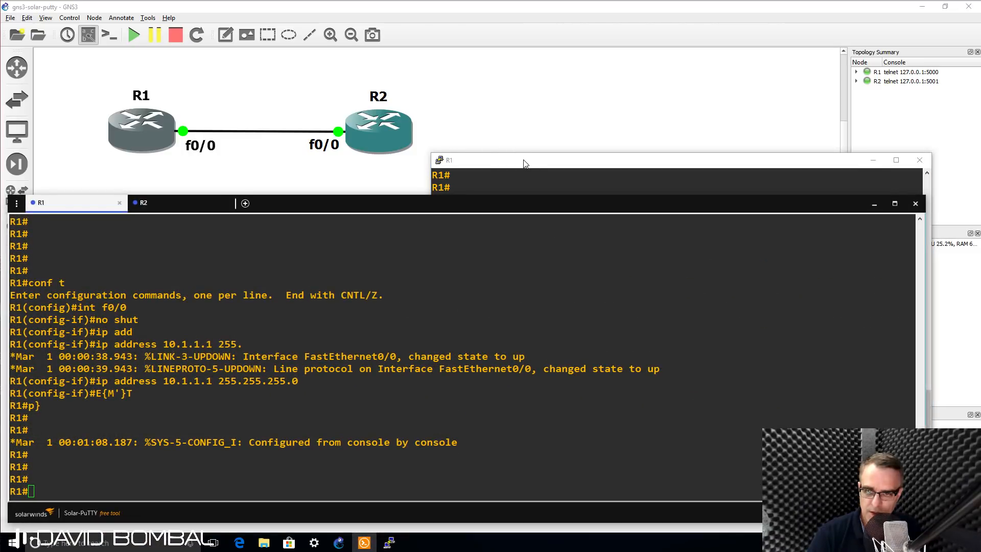
# Step: Move R1's PuTTY window above the Solar-PuTTY window, reduce its height, and enter a few blank lines in it
pyautogui.moveTo(524, 163); pyautogui.dragTo(551, 25)
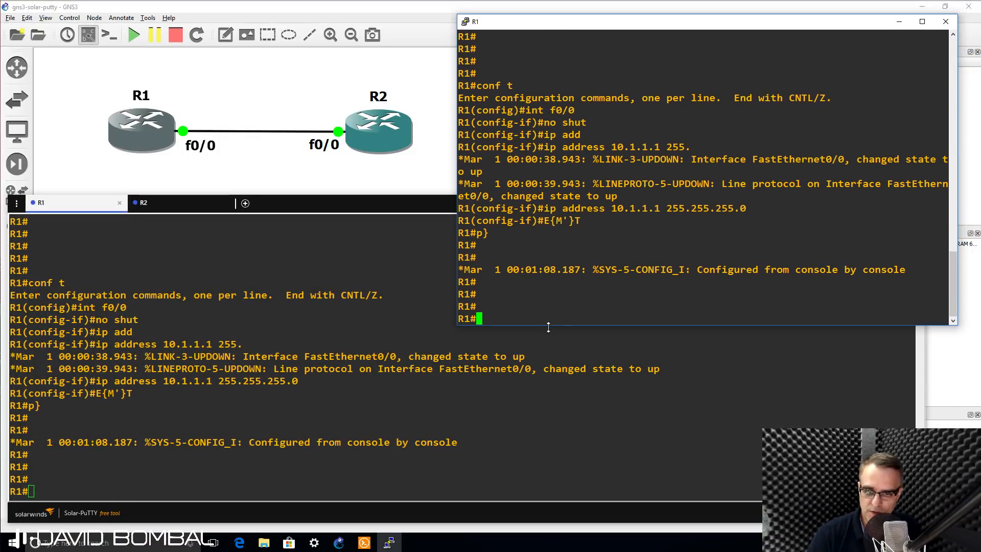
pyautogui.moveTo(548, 324); pyautogui.dragTo(546, 165)
pyautogui.press('Return')
pyautogui.press('Return')
pyautogui.press('Return')
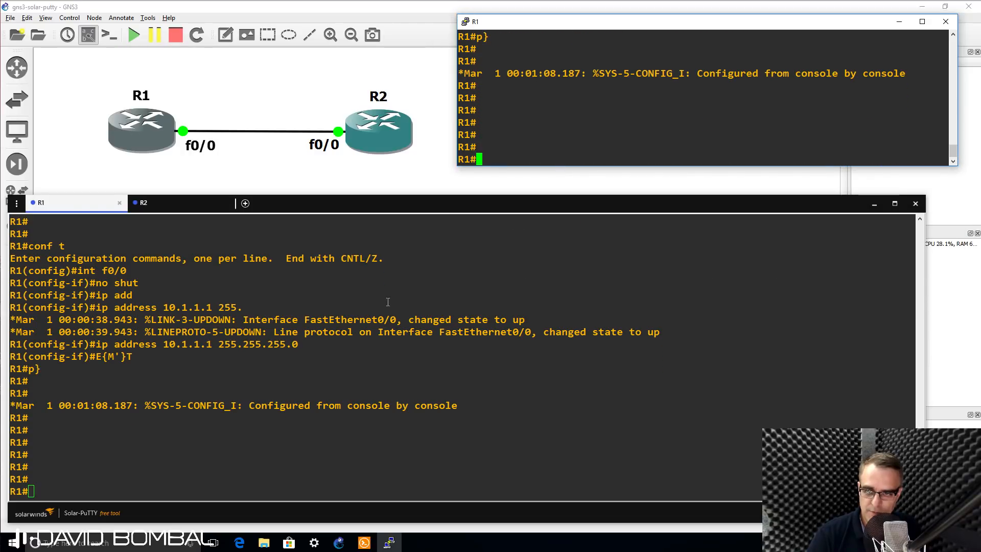
# Step: Run sh ip int brief in R1's Solar-PuTTY session and highlight the FastEthernet0/0 address
pyautogui.click(349, 333)
pyautogui.press('Return')
pyautogui.press('Return')
pyautogui.press('Return')
pyautogui.write('sh ip int brief')
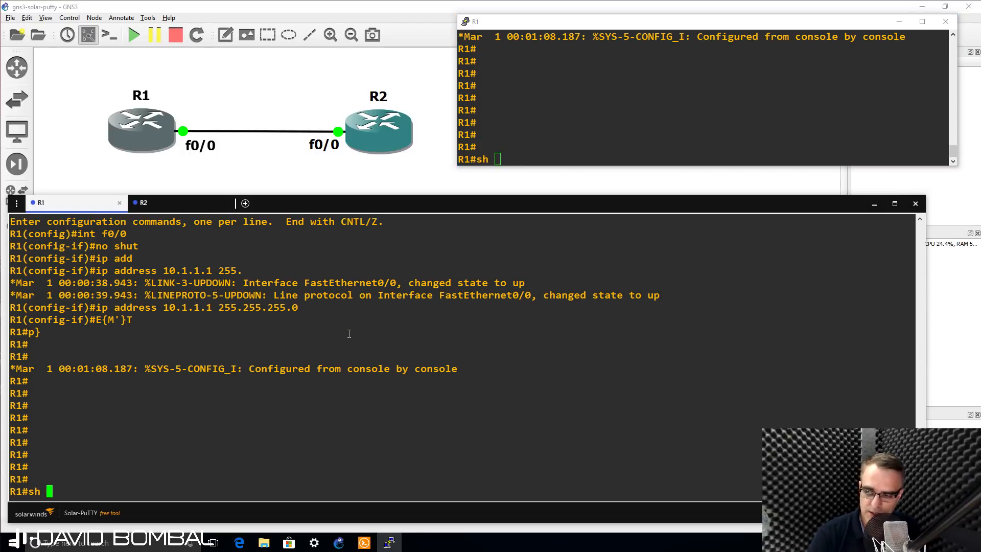
pyautogui.press('Return')
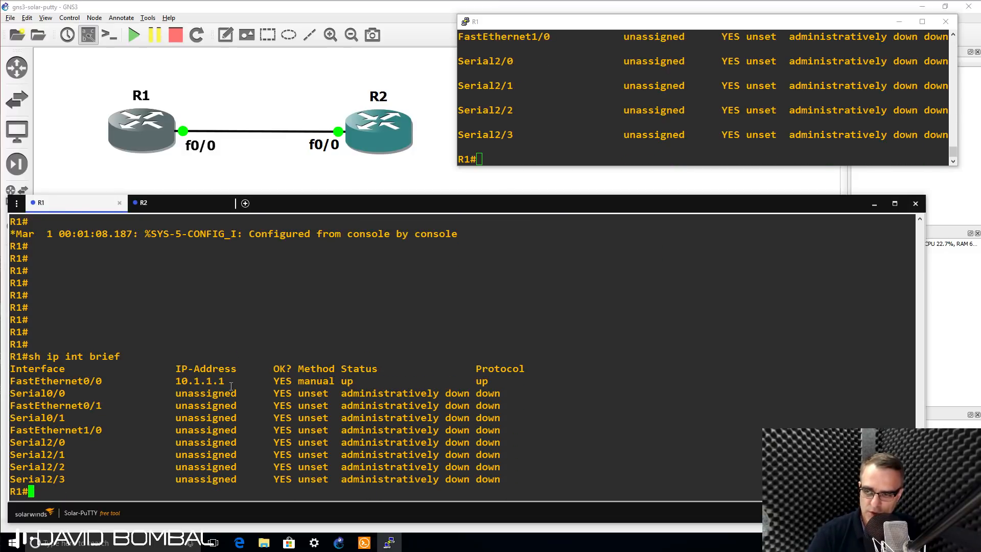
pyautogui.moveTo(231, 386); pyautogui.dragTo(23, 382)
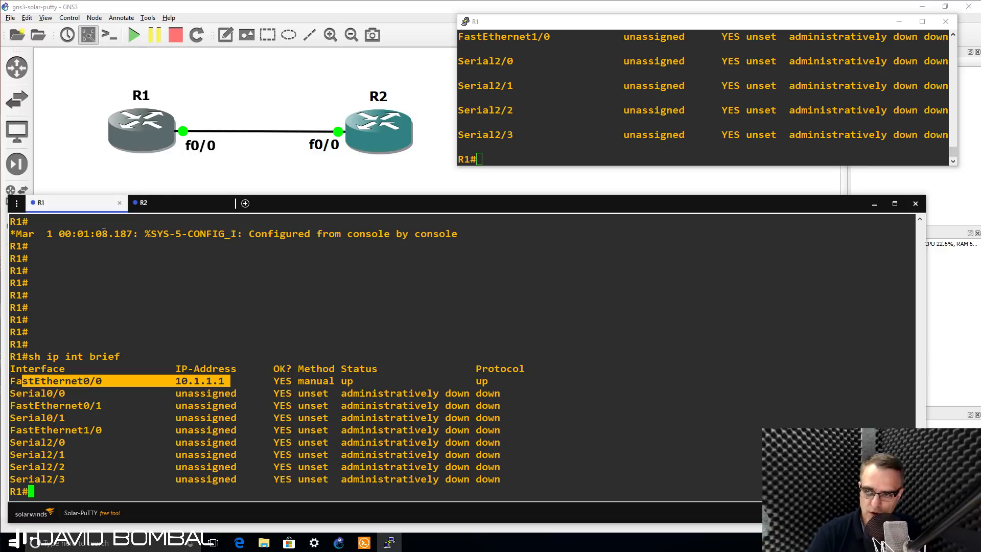
# Step: In the R2 session, enter global configuration mode and enable interface f0/0 with no shut
pyautogui.click(164, 203)
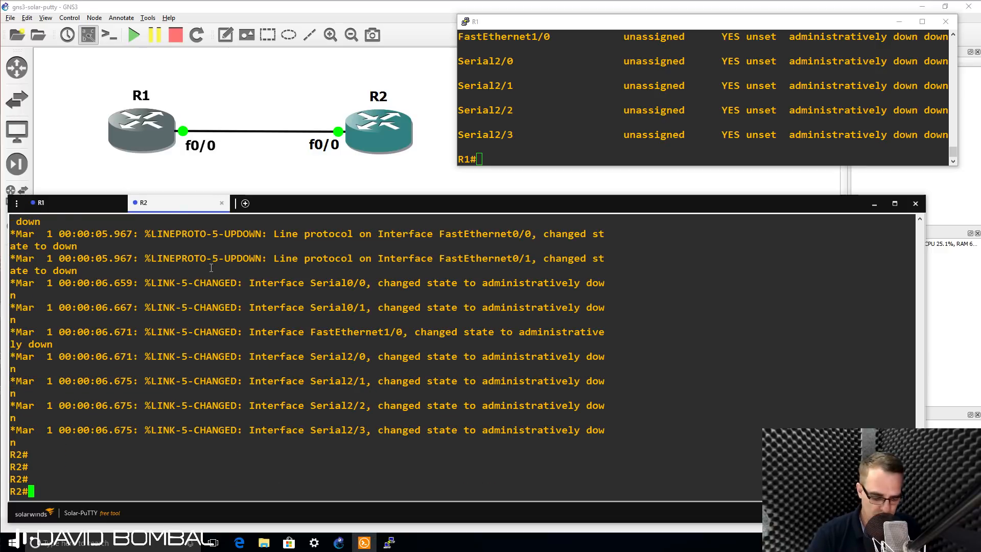
pyautogui.write('conf t')
pyautogui.press('Return')
pyautogui.write('int ')
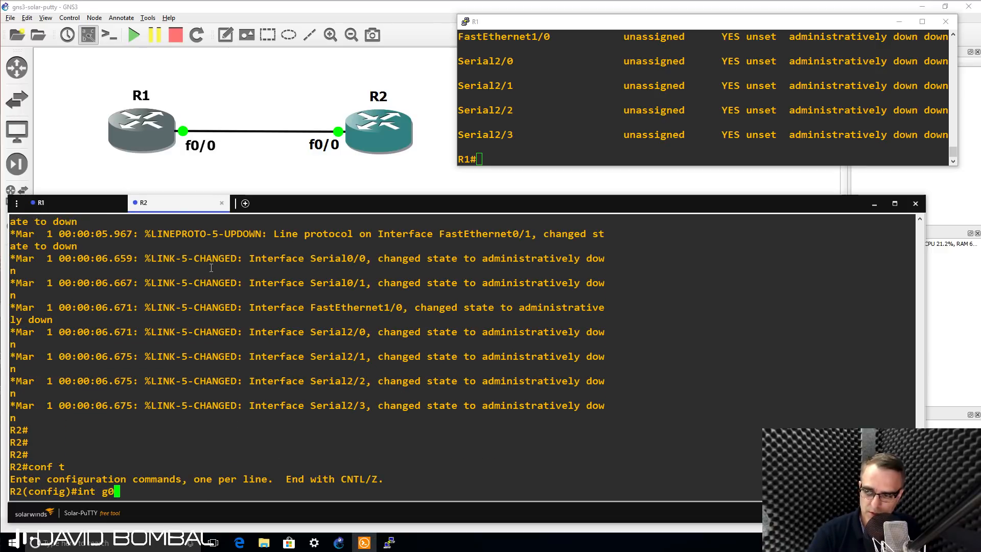
pyautogui.write('f0/0')
pyautogui.press('Return')
pyautogui.write('no shut')
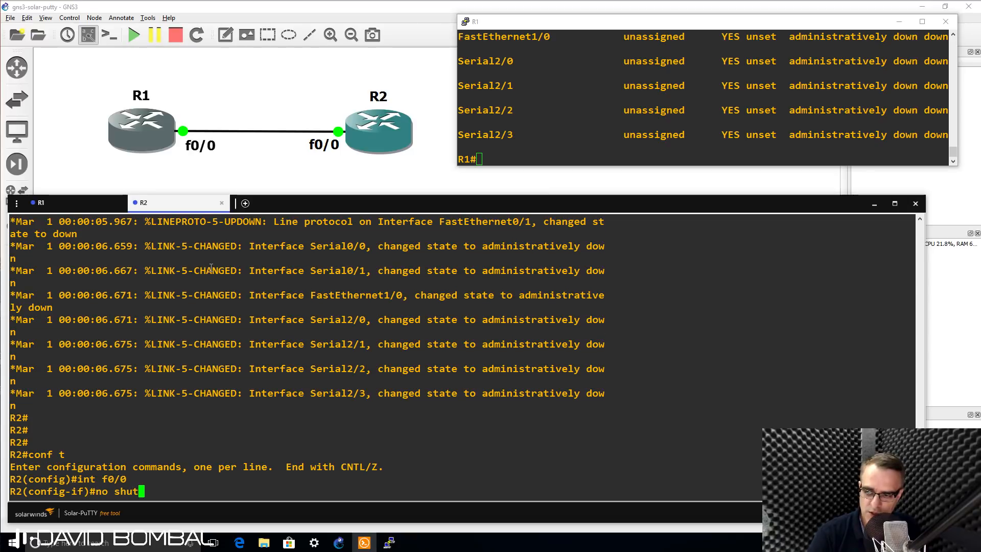
pyautogui.press('Return')
# Step: Assign R2's f0/0 interface the IP address 10.1.1.2 with mask 255.255.255.0 and leave configuration mode
pyautogui.write('ip add')
pyautogui.press('Tab')
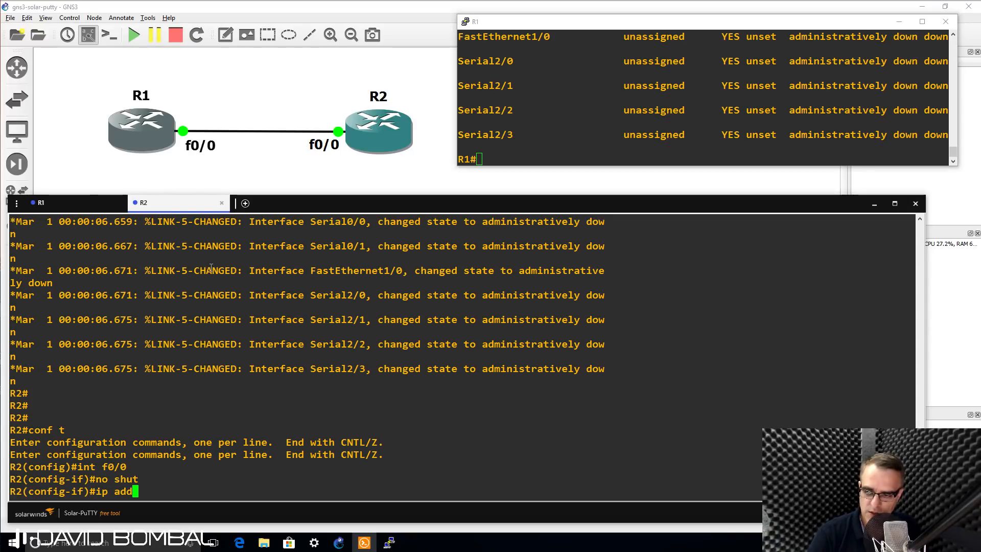
pyautogui.write('10.1.1.2')
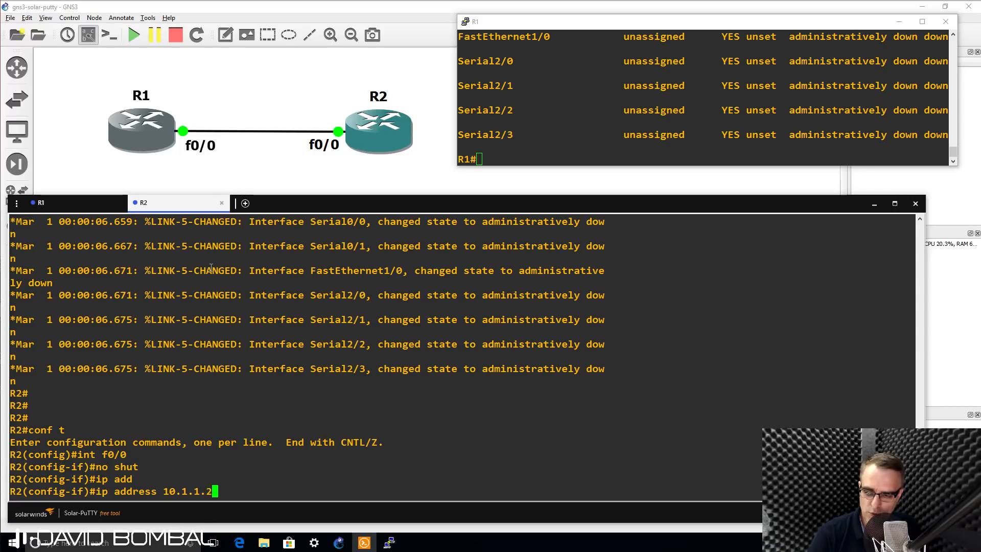
pyautogui.write(' 255.255.255')
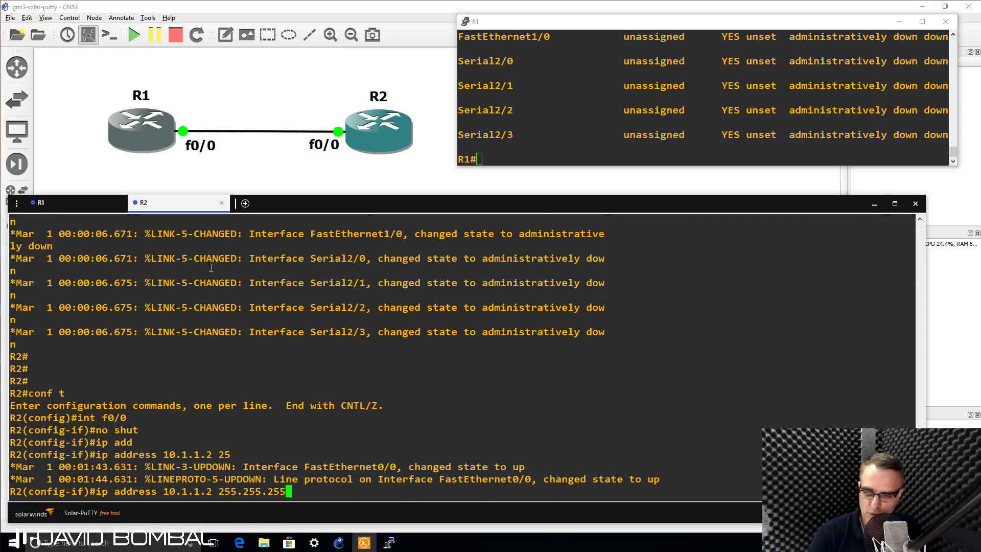
pyautogui.write('.0')
pyautogui.press('Return')
pyautogui.write('end')
pyautogui.press('Return')
pyautogui.press('Return')
pyautogui.press('Return')
# Step: Ping R1 at 10.1.1.1 from the R2 session, correcting the mistyped address, and repeat the ping
pyautogui.write('pi')
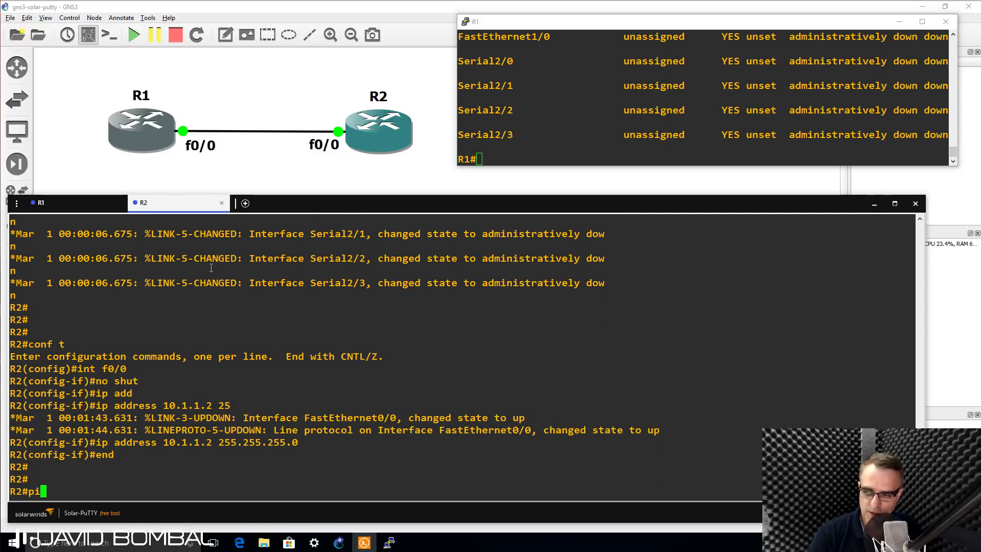
pyautogui.write('ng 10.1.11.')
pyautogui.press('Return')
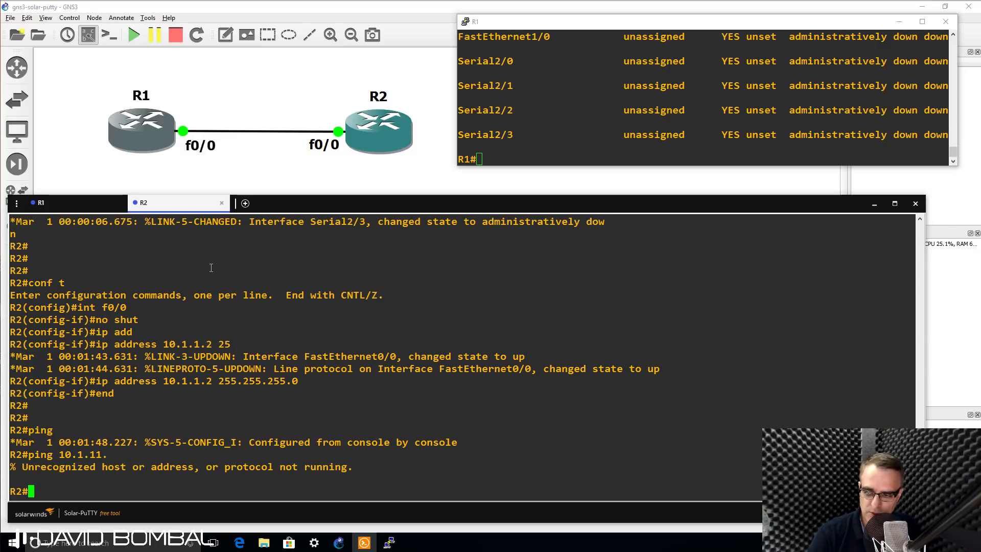
pyautogui.press('Up')
pyautogui.press('BackSpace')
pyautogui.write('10.1.1.')
pyautogui.press('Return')
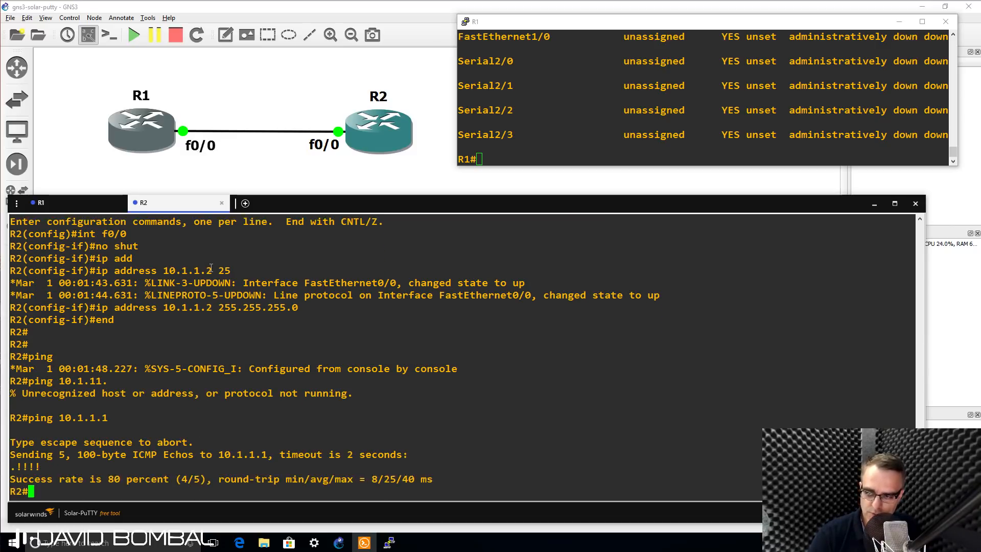
pyautogui.press('Up')
pyautogui.press('Return')
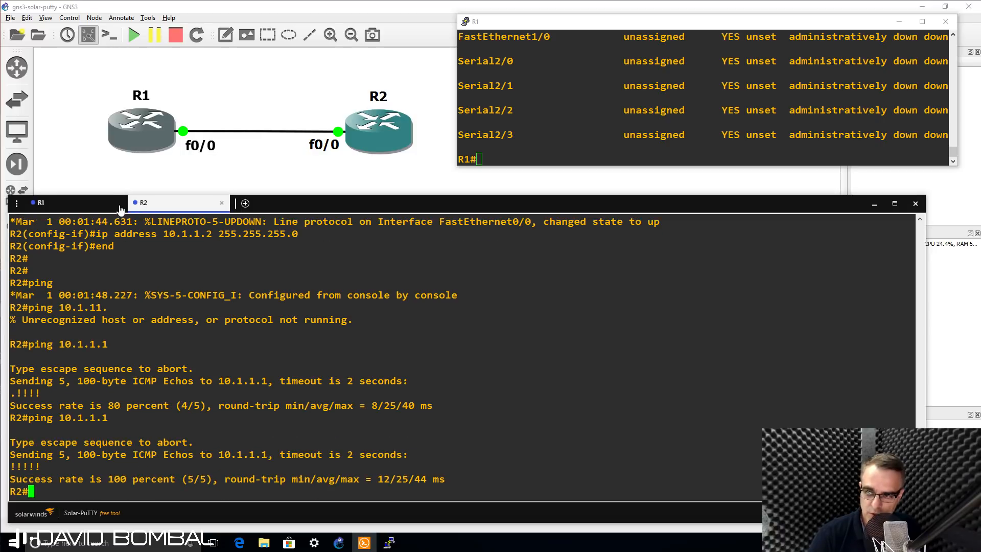
# Step: Ping 10.1.1.2 from the R1 Solar-PuTTY session and return to the R2 session
pyautogui.click(88, 206)
pyautogui.write('pin')
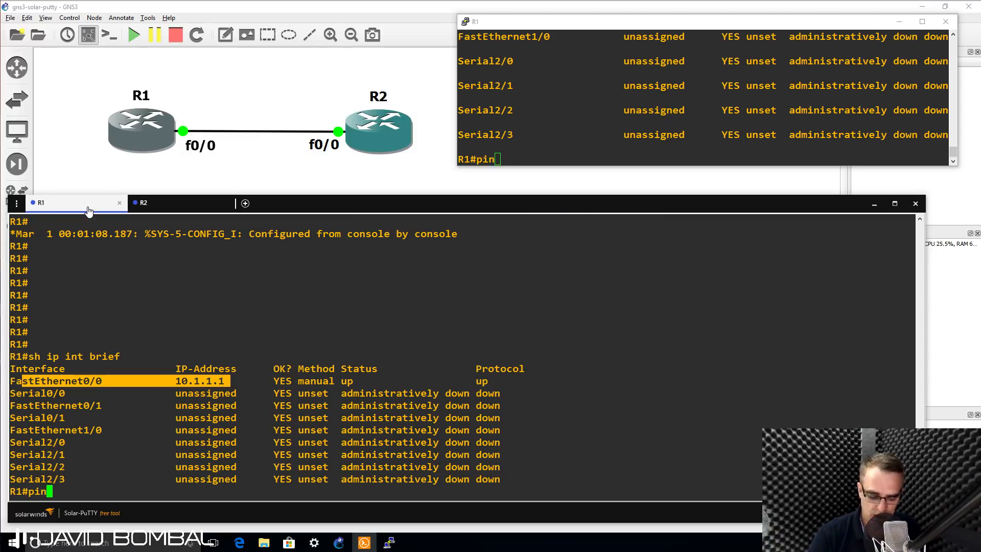
pyautogui.write('g 10.1.1.2')
pyautogui.press('Return')
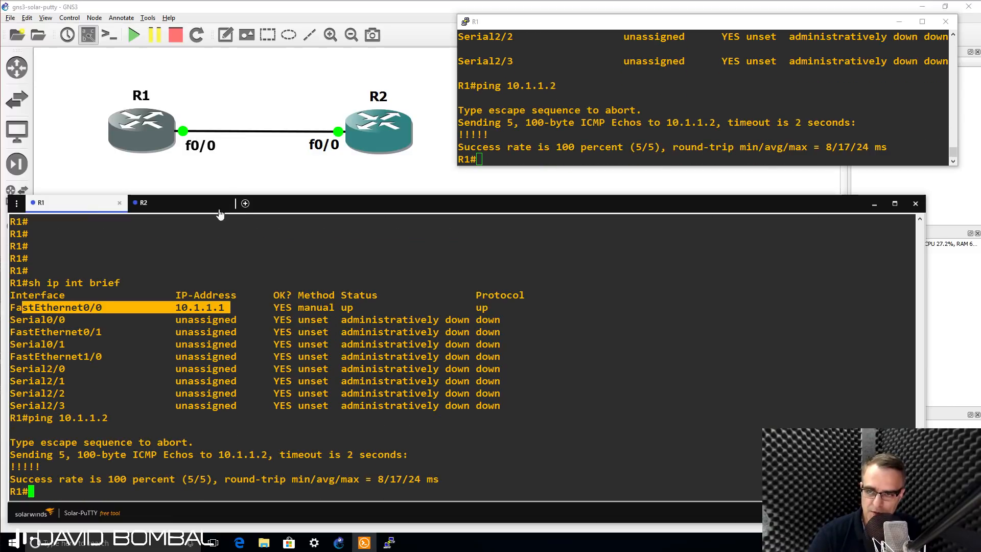
pyautogui.click(177, 210)
pyautogui.click(72, 208)
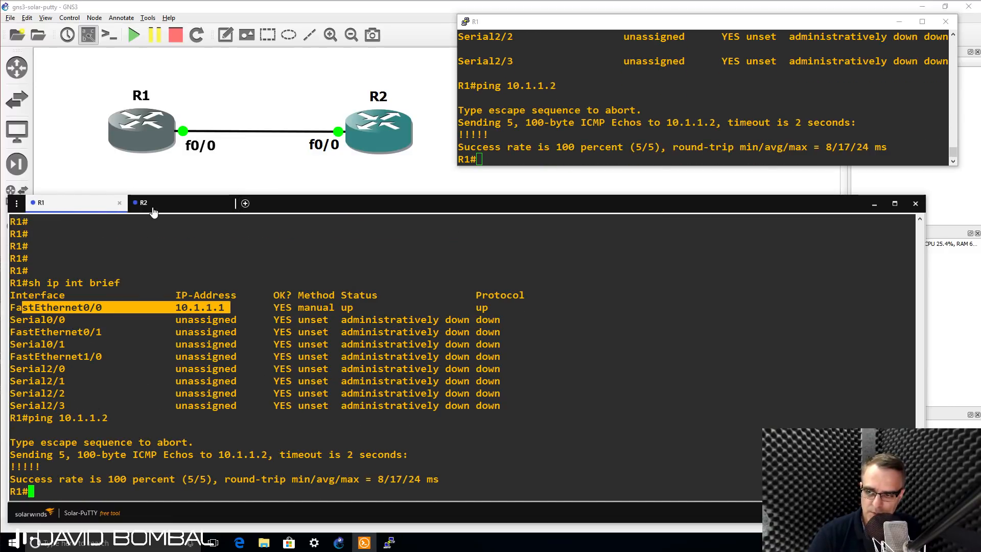
pyautogui.click(153, 211)
# Step: Close R1's separate PuTTY window and move the Solar-PuTTY window slightly up
pyautogui.click(539, 84)
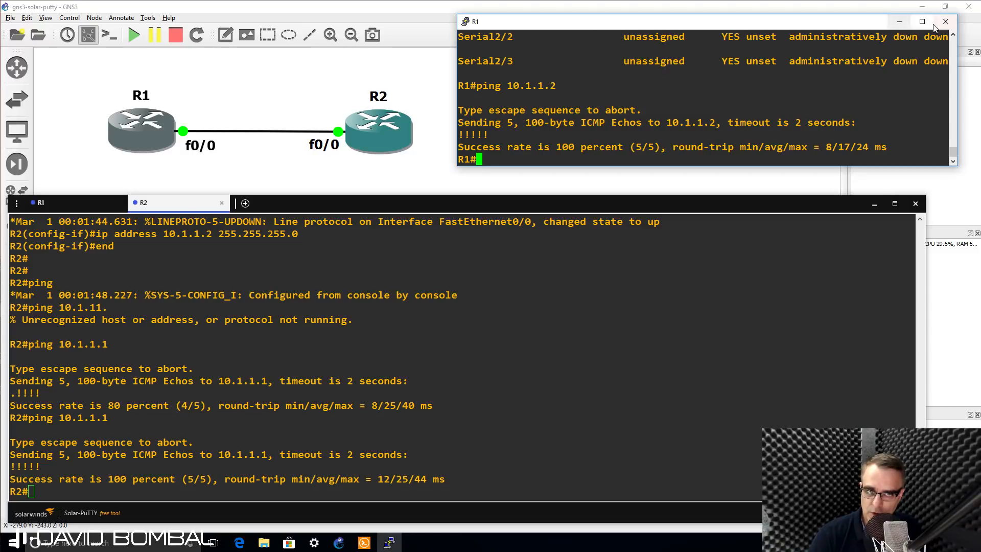
pyautogui.click(946, 22)
pyautogui.moveTo(554, 210); pyautogui.dragTo(554, 185)
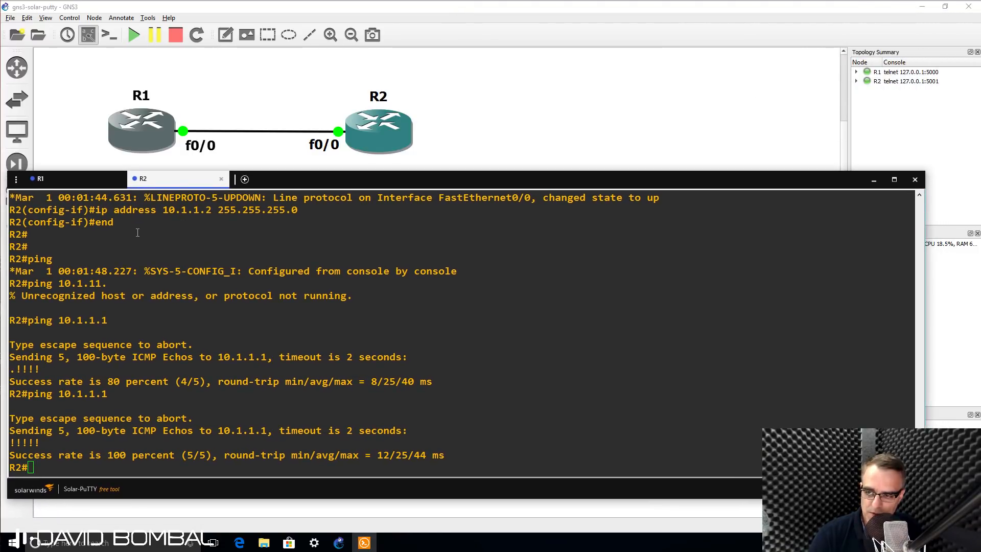
# Step: Switch back and forth between the R1 and R2 sessions, ending on R2 with a few blank lines
pyautogui.click(88, 180)
pyautogui.click(198, 183)
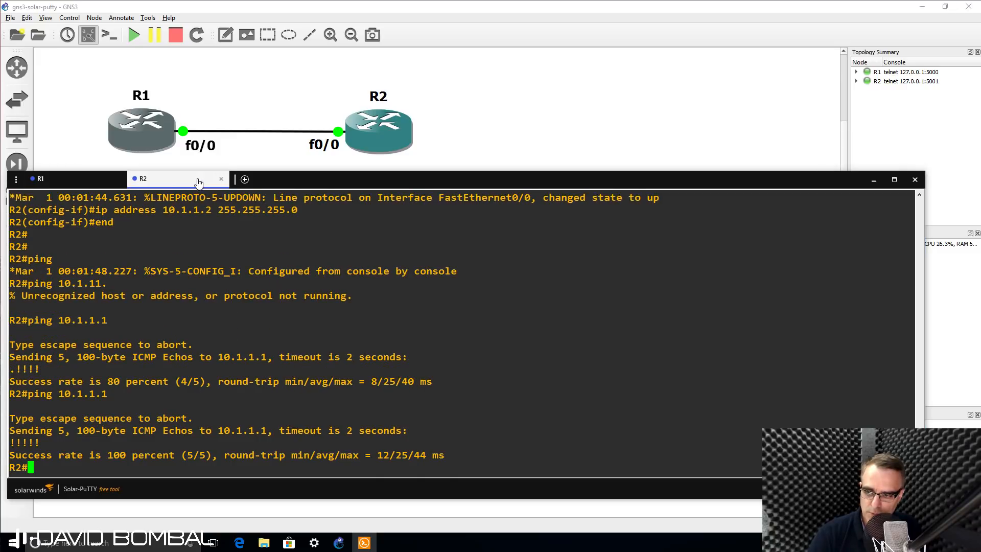
pyautogui.click(95, 184)
pyautogui.click(179, 184)
pyautogui.press('Return')
pyautogui.press('Return')
# Step: Bring the GNS3 topology forward and add a third c3725 router to the right of R2
pyautogui.click(454, 115)
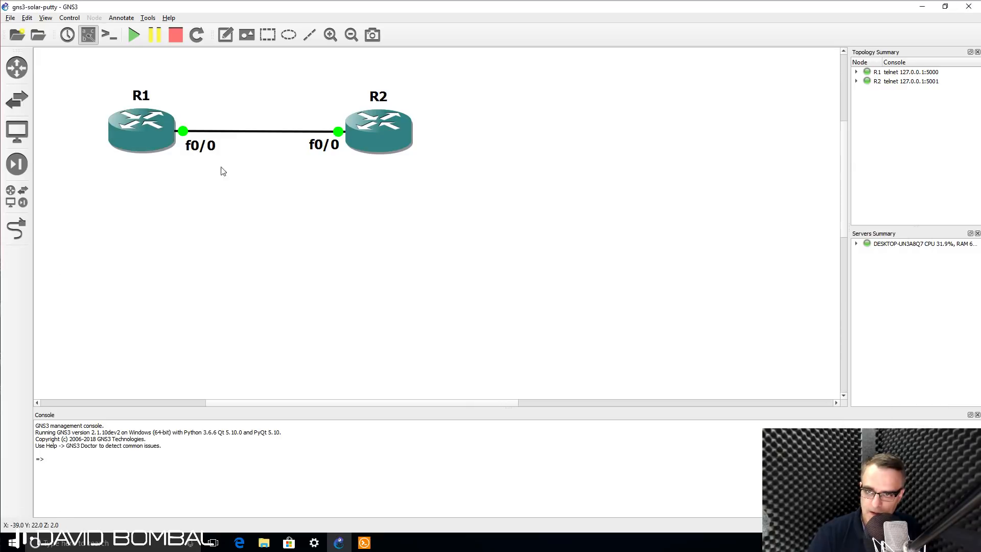
pyautogui.click(25, 68)
pyautogui.moveTo(68, 92); pyautogui.dragTo(599, 119)
# Step: Link R2's f0/1 to R3's f0/0, end linking, and move R3's f0/0 label clear of its icon
pyautogui.click(21, 241)
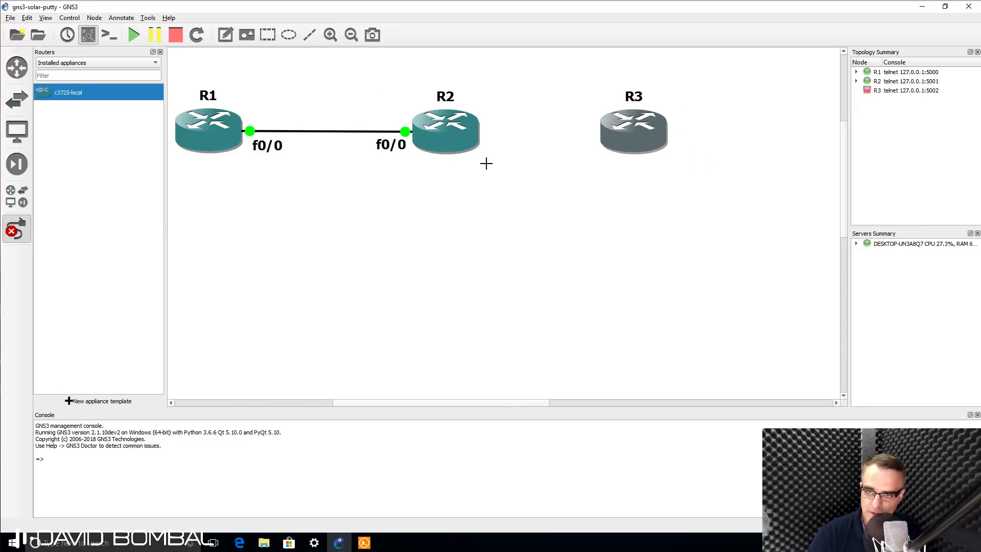
pyautogui.click(465, 134)
pyautogui.click(492, 152)
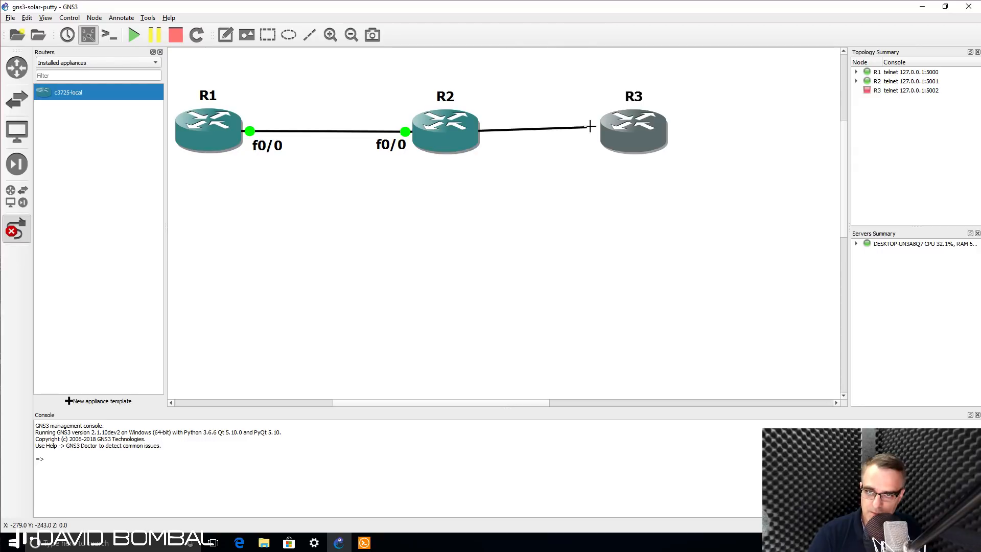
pyautogui.click(647, 132)
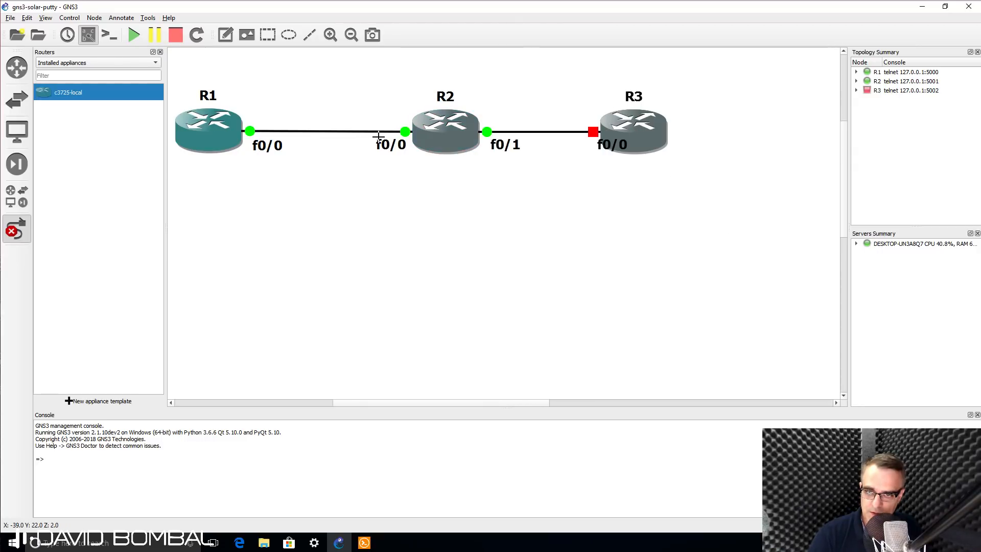
pyautogui.click(160, 53)
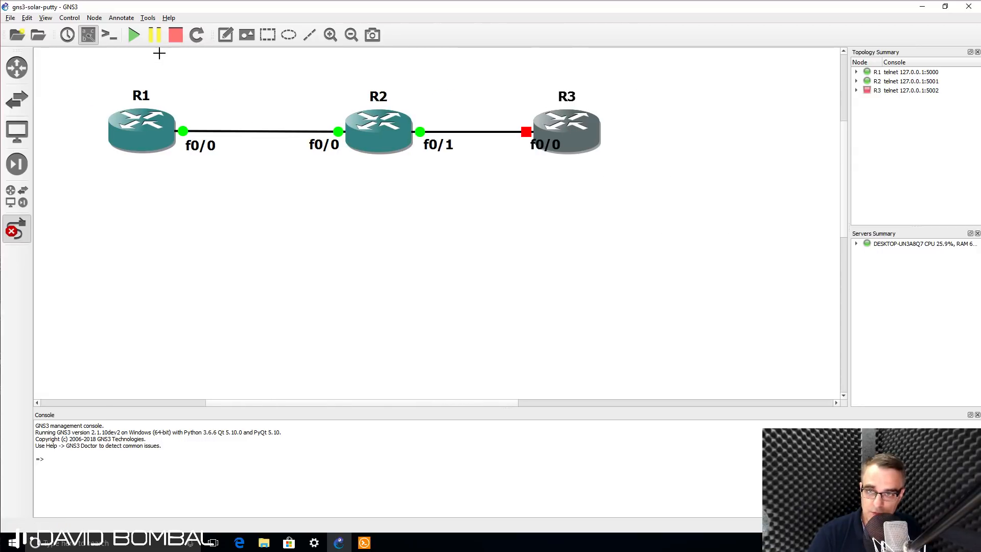
pyautogui.click(17, 229)
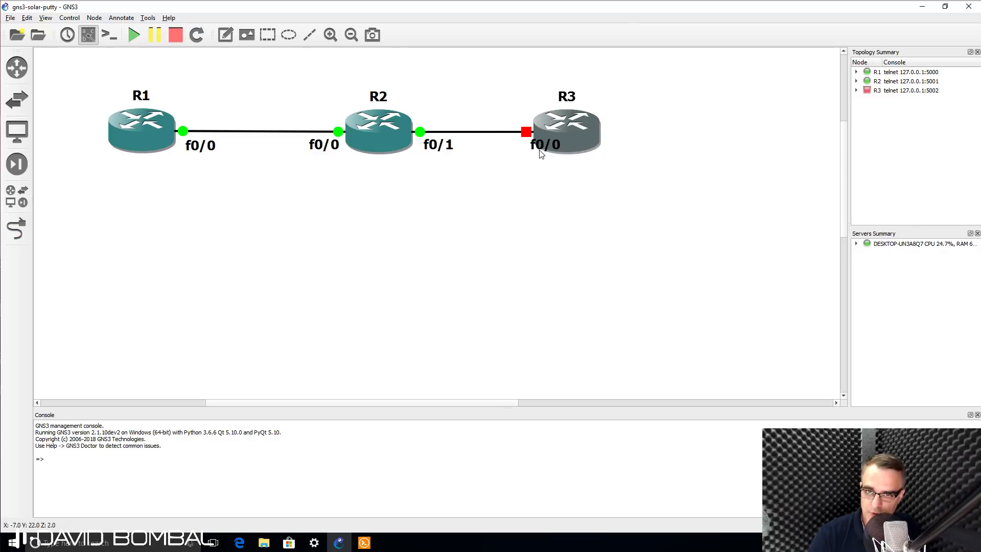
pyautogui.moveTo(539, 144); pyautogui.dragTo(506, 147)
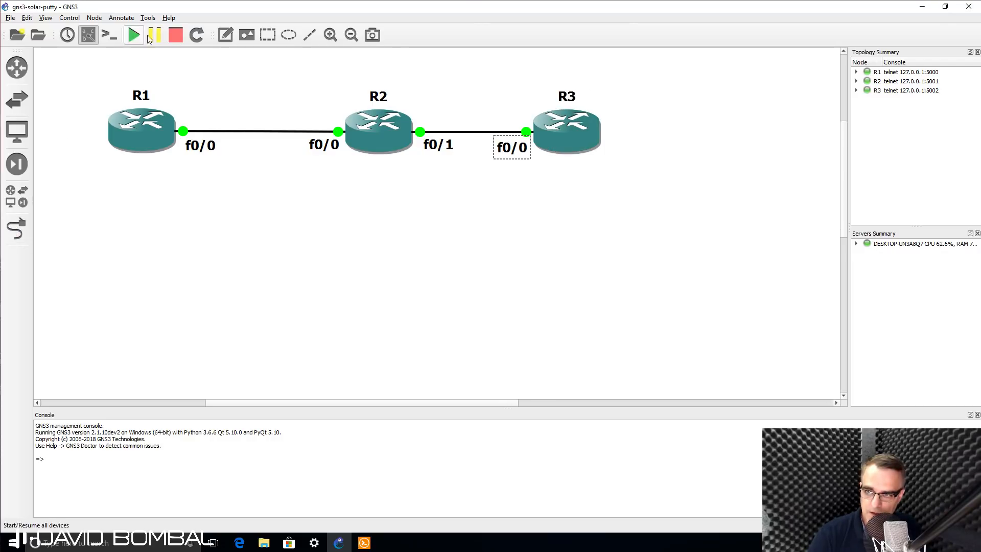
# Step: Open R3's console in Solar-PuTTY and bring up its command prompt
pyautogui.rightClick(596, 132)
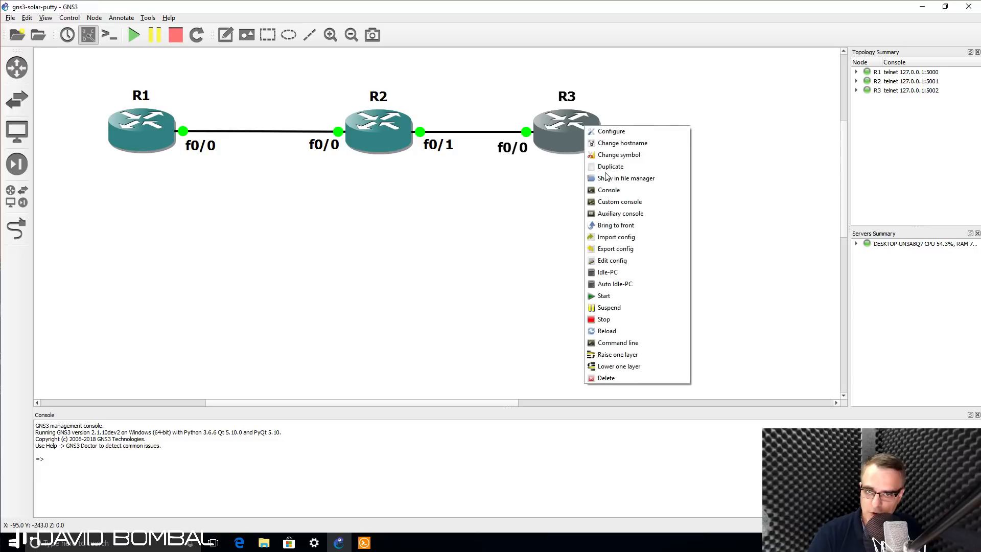
pyautogui.click(607, 190)
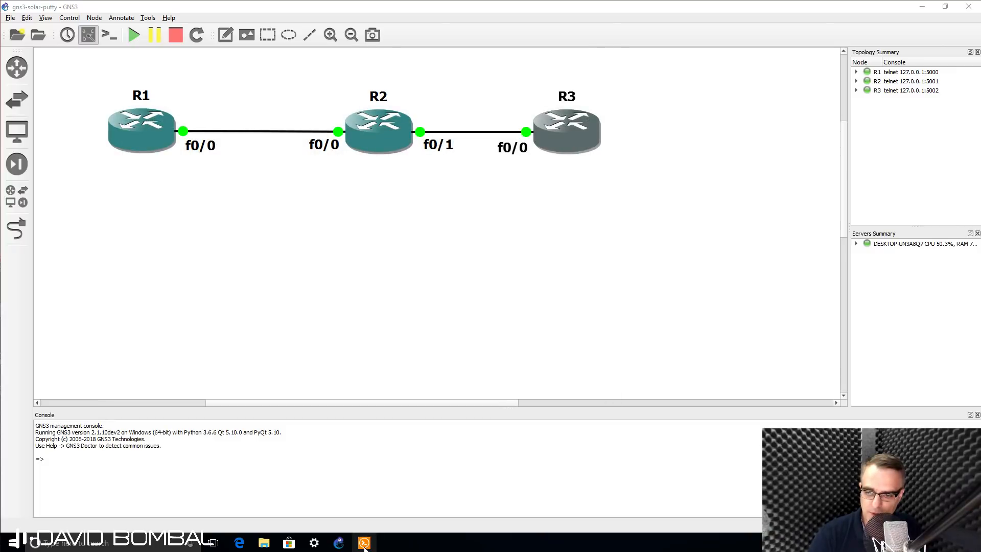
pyautogui.click(364, 544)
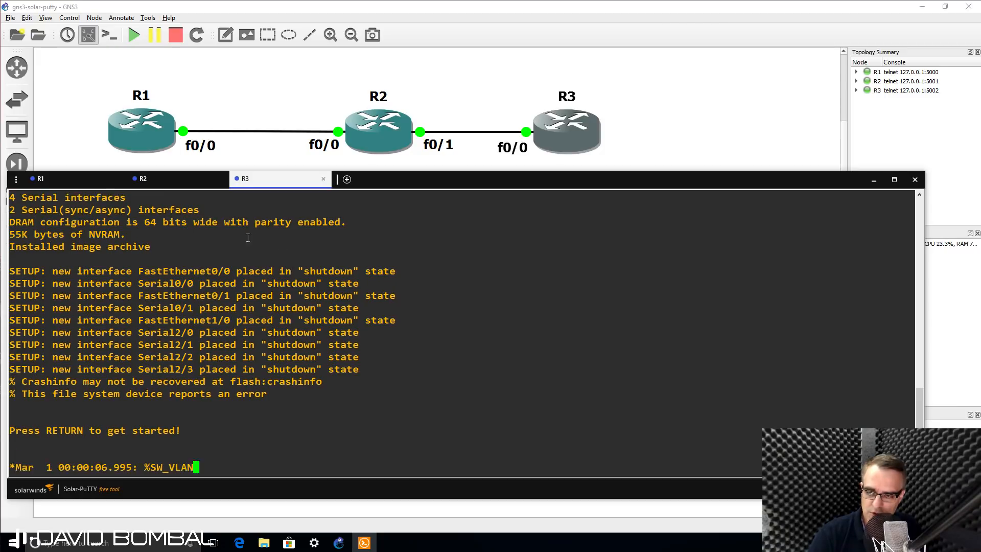
pyautogui.press('Return')
pyautogui.press('Return')
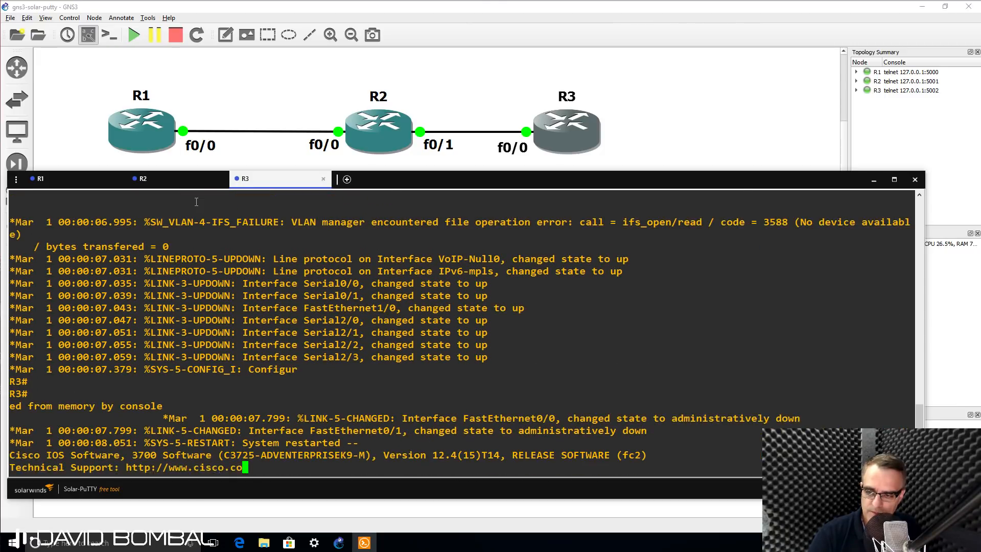
# Step: Check the R1, R2 and R3 console sessions in turn, shifting the Solar-PuTTY window slightly down, and finish on R3
pyautogui.click(160, 180)
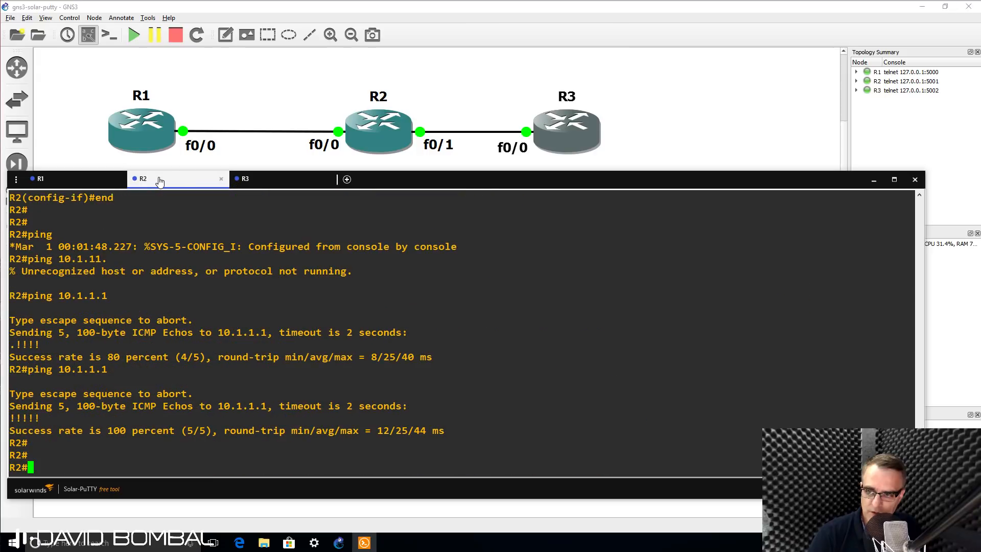
pyautogui.press('Return')
pyautogui.click(88, 180)
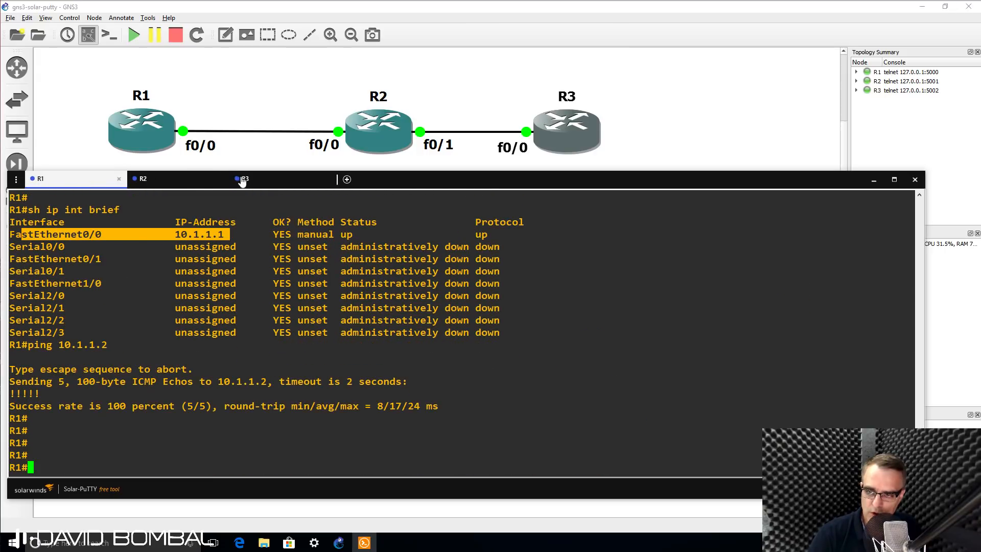
pyautogui.click(268, 180)
pyautogui.moveTo(451, 178); pyautogui.dragTo(467, 196)
pyautogui.click(207, 202)
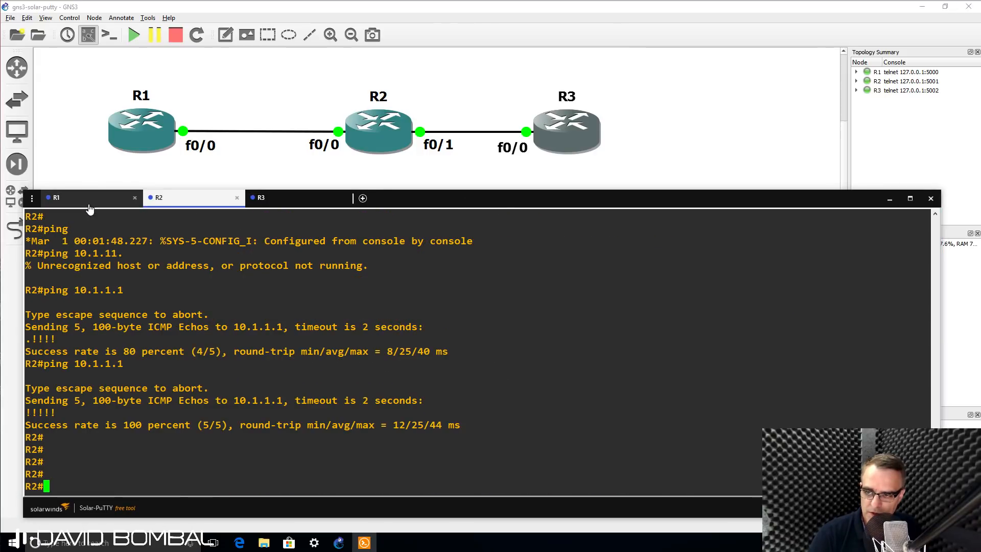
pyautogui.click(88, 204)
pyautogui.click(184, 200)
pyautogui.click(307, 204)
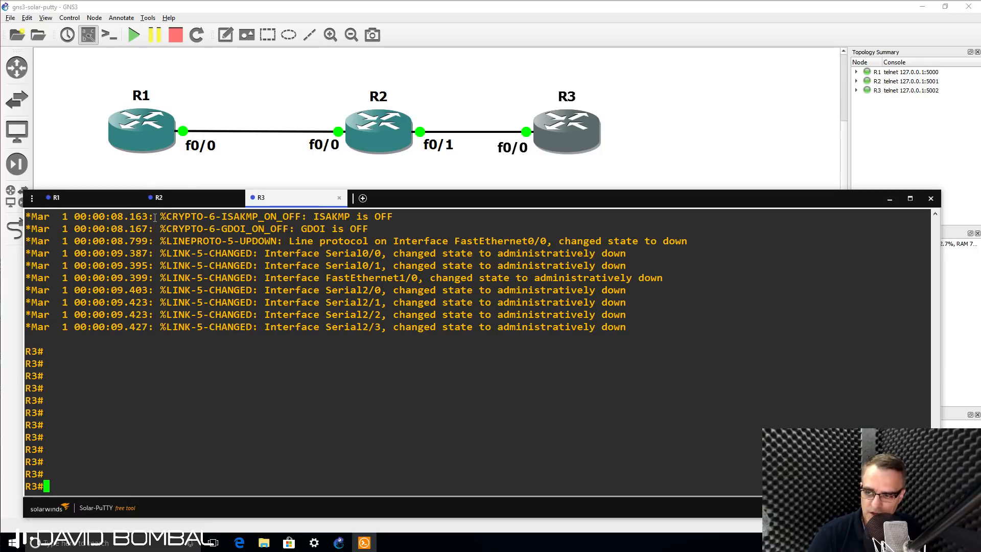
# Step: Open Solar-PuTTY's settings and display the General options
pyautogui.click(32, 198)
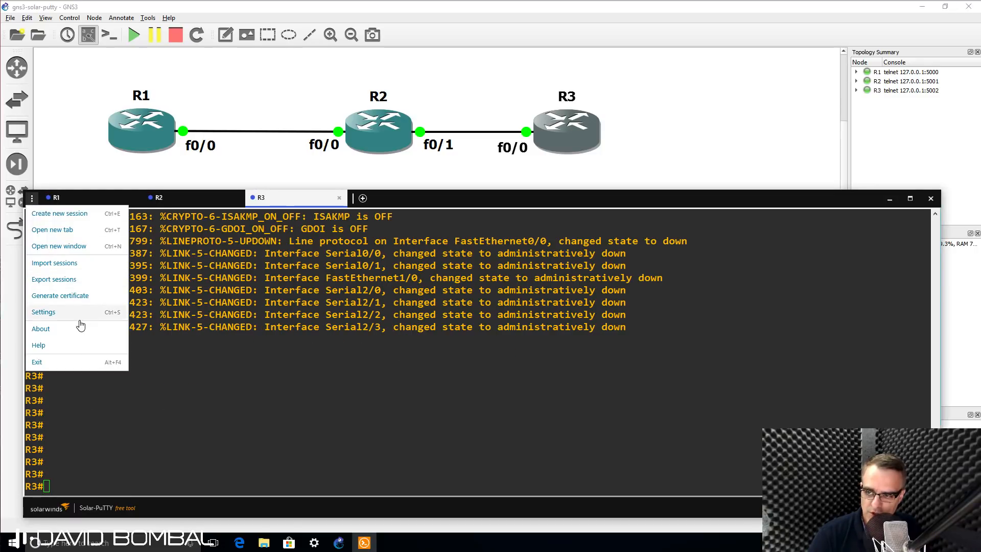
pyautogui.click(72, 311)
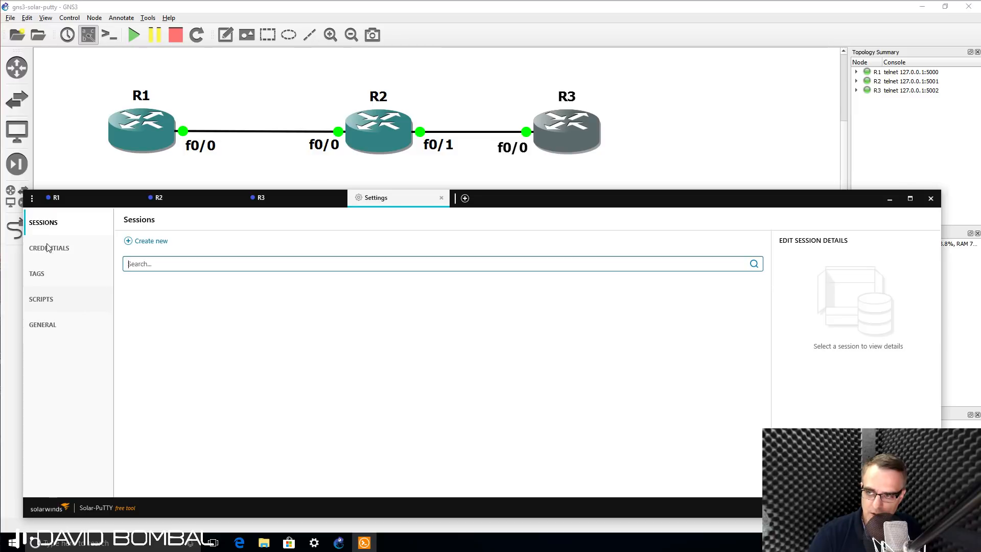
pyautogui.click(31, 199)
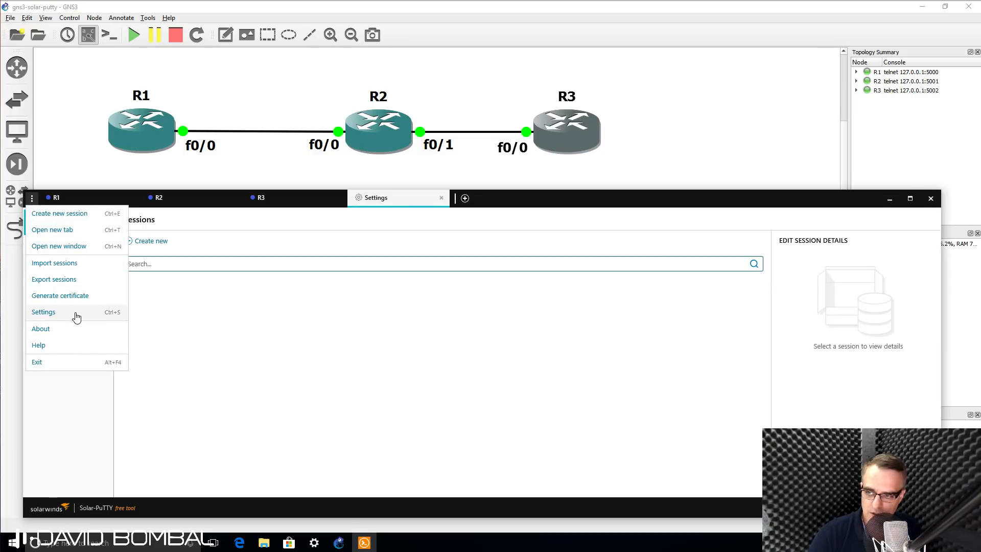
pyautogui.click(247, 311)
pyautogui.click(53, 327)
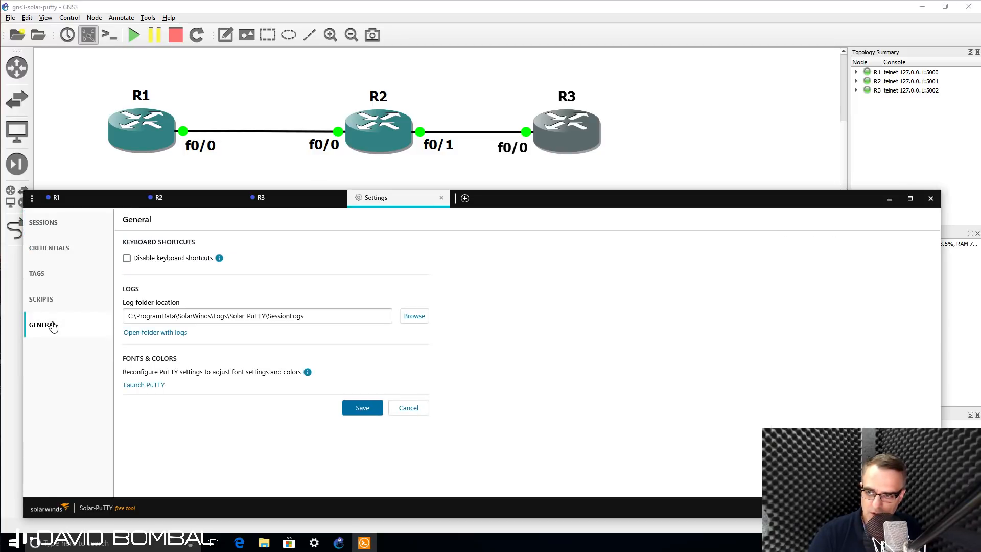
# Step: Launch the PuTTY configuration and set the terminal window font to Consolas, bold, 20-point
pyautogui.click(146, 385)
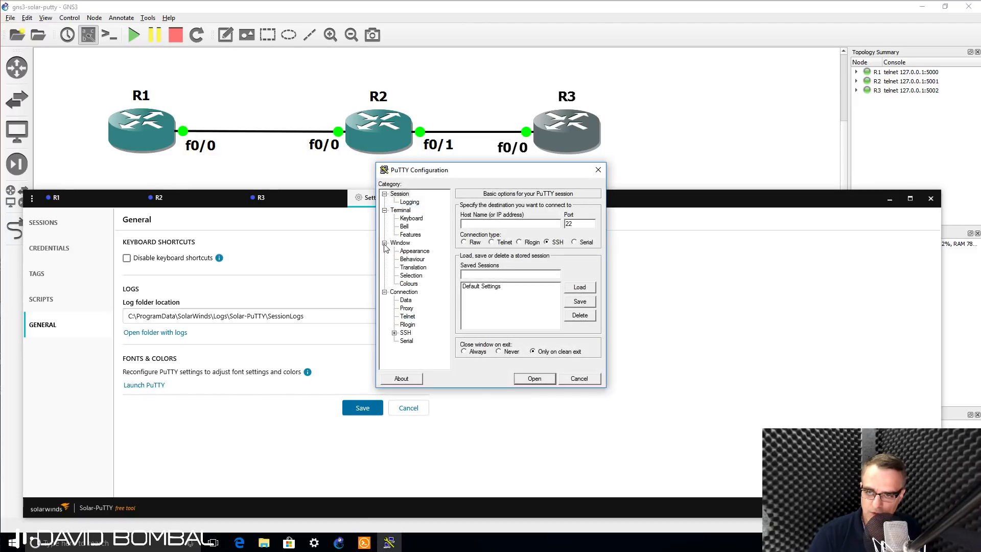
pyautogui.moveTo(466, 177); pyautogui.dragTo(530, 222)
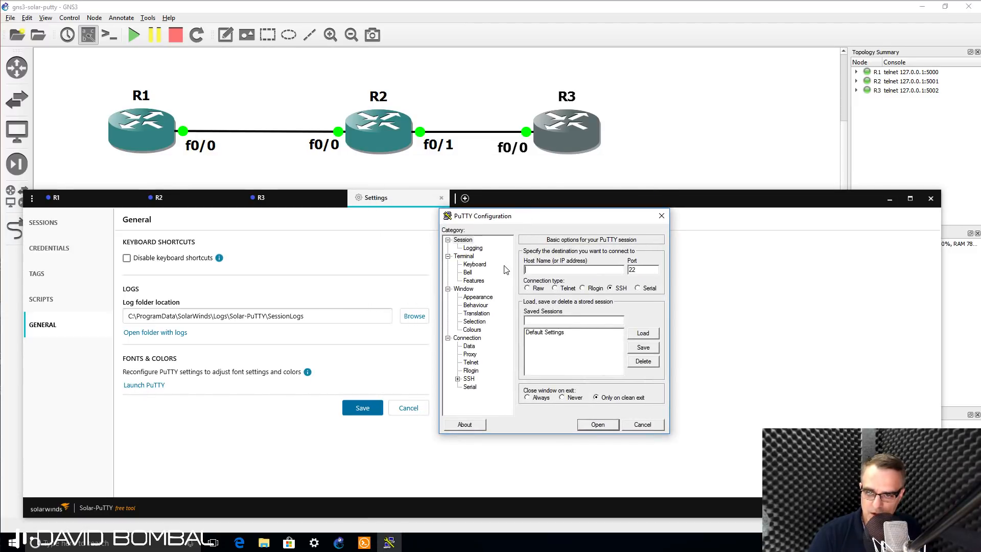
pyautogui.click(477, 297)
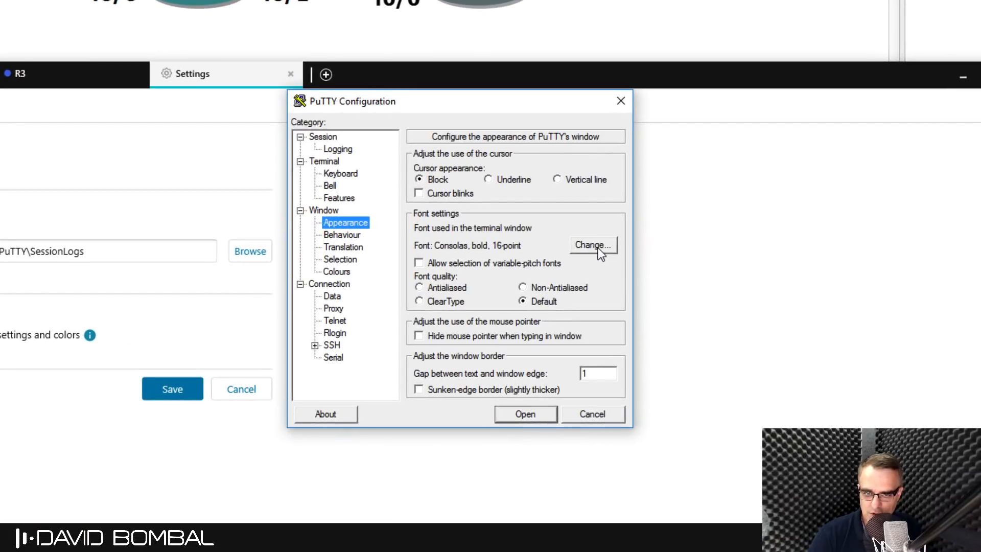
pyautogui.click(594, 246)
pyautogui.click(592, 284)
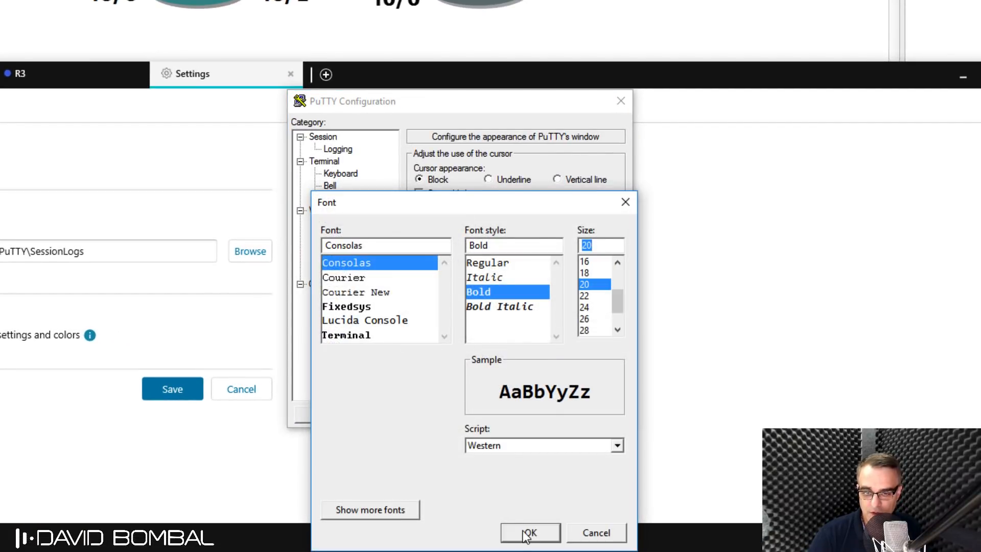
pyautogui.click(526, 534)
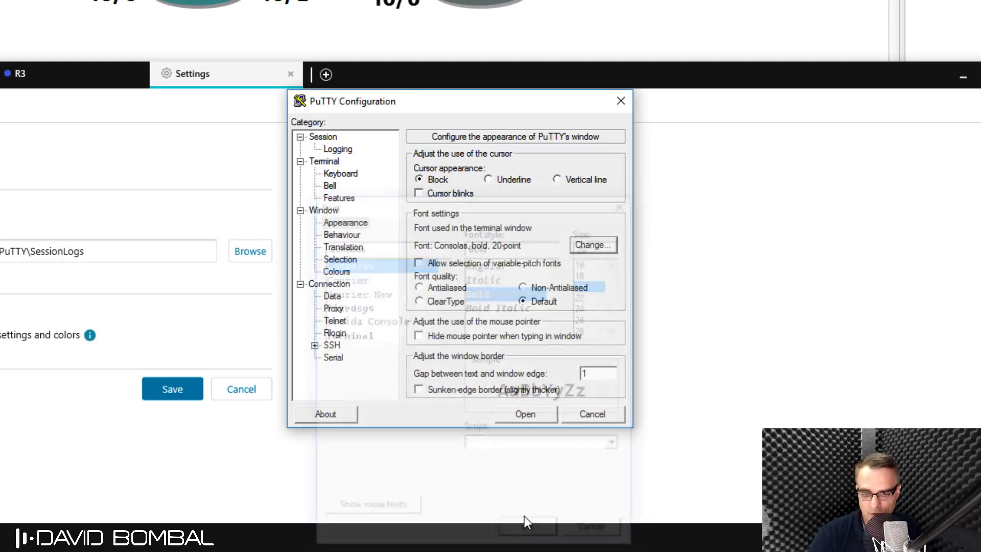
# Step: Save the font change to PuTTY's Default Settings session and close the configuration
pyautogui.click(322, 137)
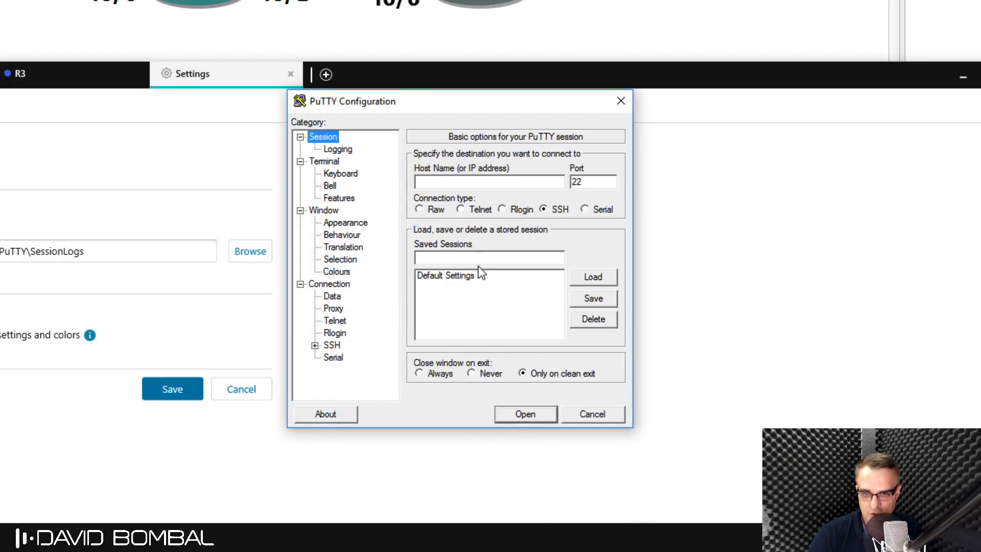
pyautogui.click(476, 279)
pyautogui.click(604, 298)
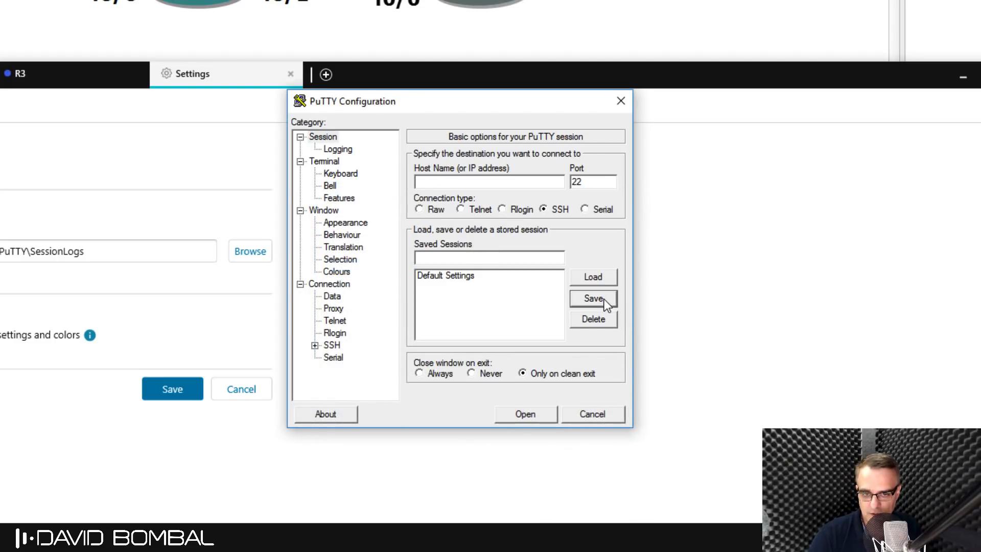
pyautogui.click(621, 102)
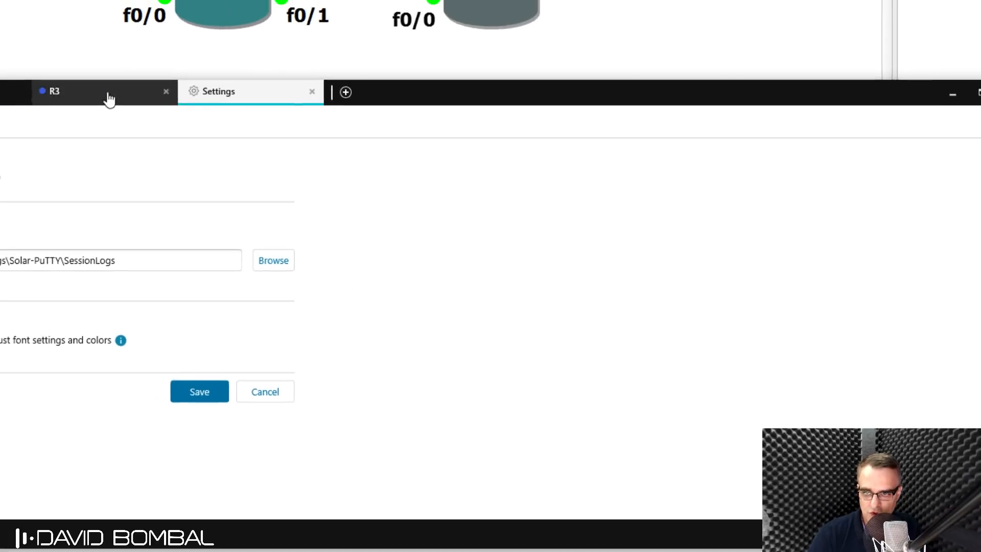
# Step: Check R3's console, close Solar-PuTTY, and reopen the consoles of all routers from GNS3
pyautogui.click(76, 75)
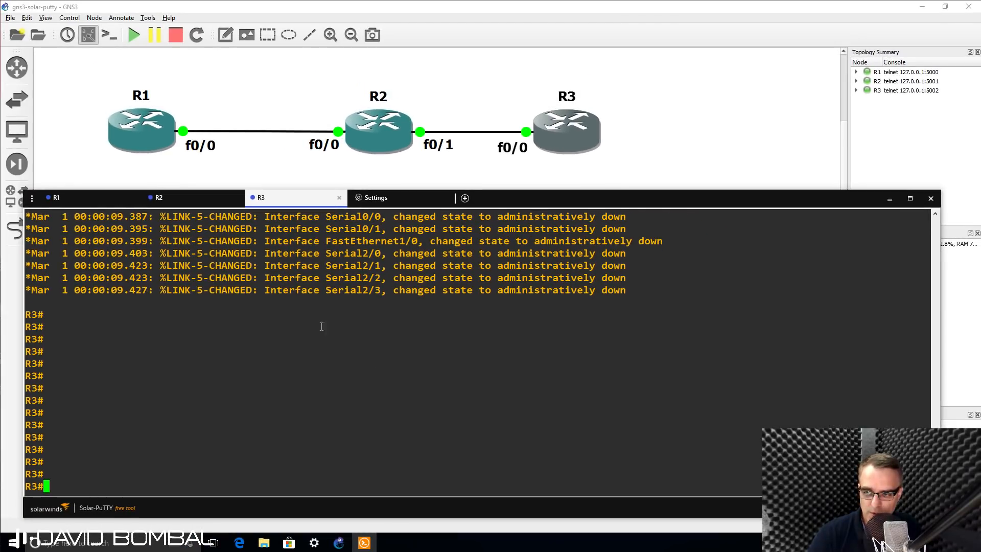
pyautogui.press('Return')
pyautogui.press('Return')
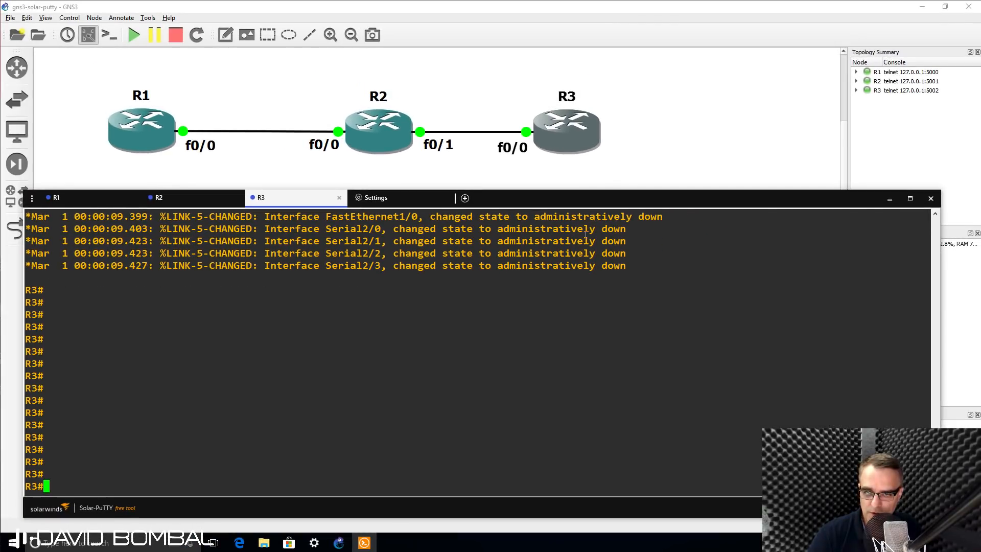
pyautogui.click(931, 198)
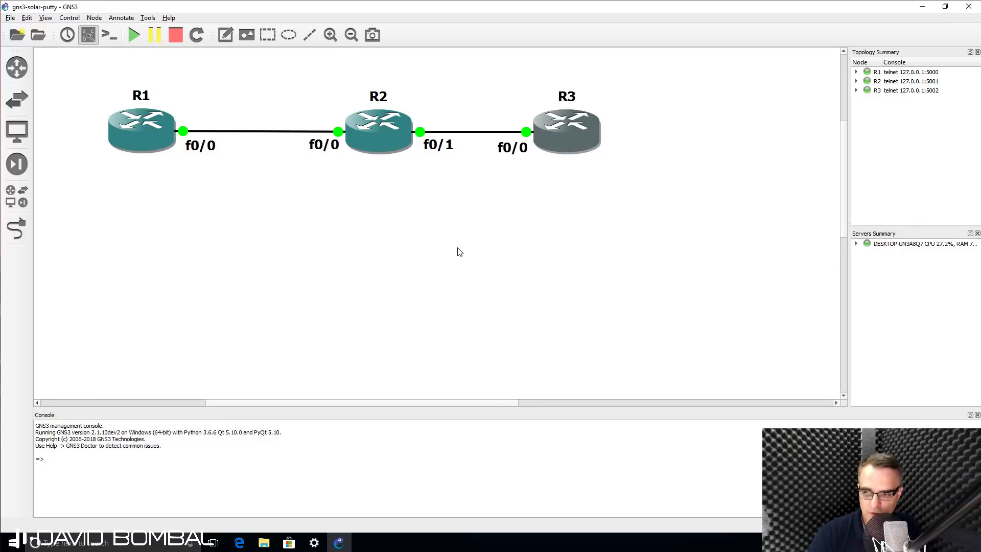
pyautogui.click(105, 37)
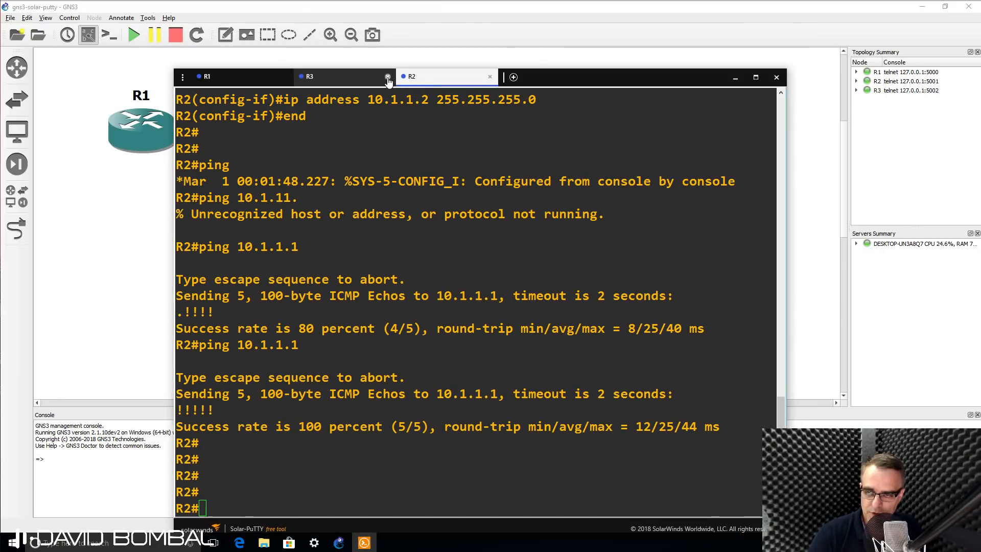
# Step: Close R3's console session, reopen it from the R3 node in GNS3, and bring Solar-PuTTY to the front
pyautogui.click(353, 81)
pyautogui.click(388, 77)
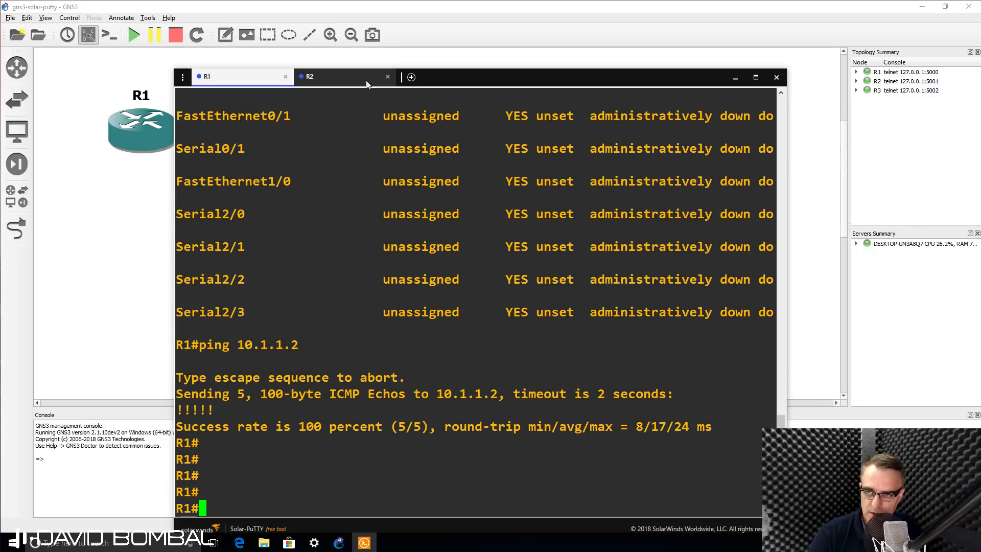
pyautogui.click(111, 193)
pyautogui.rightClick(553, 139)
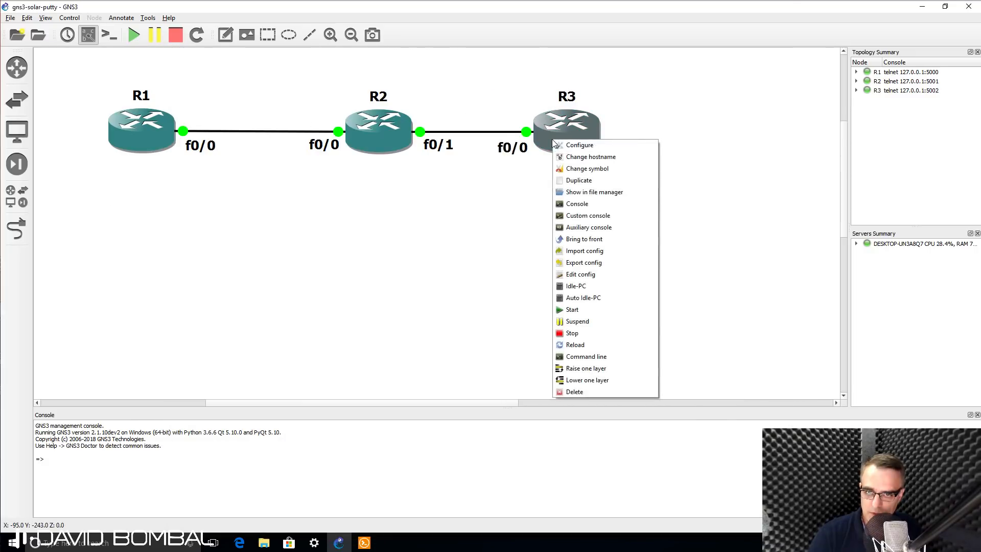
pyautogui.click(597, 208)
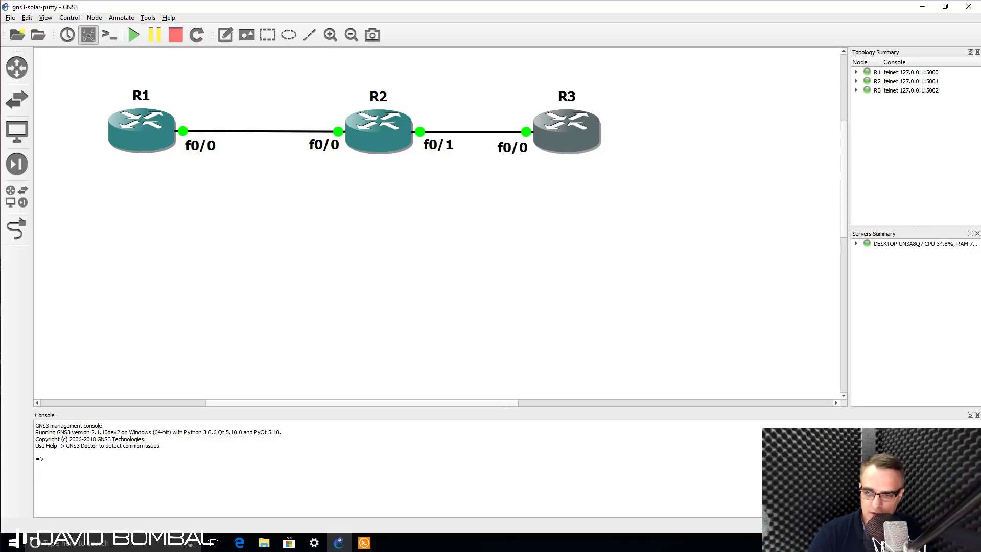
pyautogui.click(368, 545)
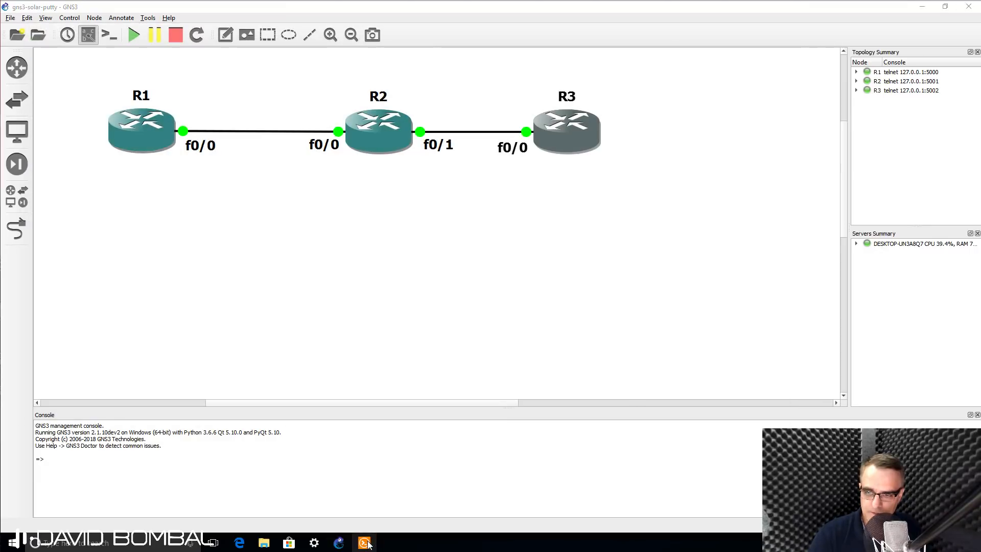
pyautogui.click(368, 544)
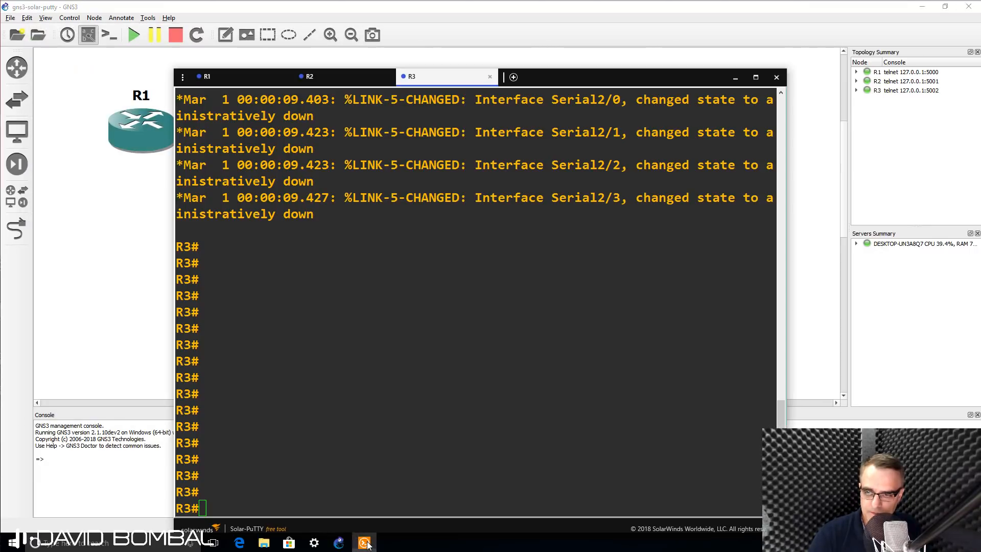
# Step: Check the R1, R2 and R3 sessions, then move the Solar-PuTTY window below the routers and widen it with R3 active
pyautogui.click(240, 79)
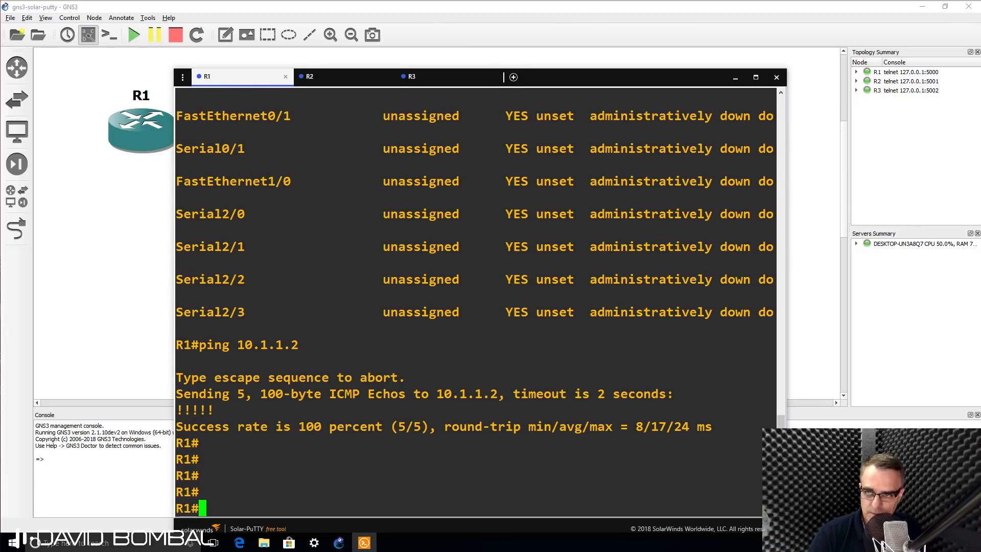
pyautogui.moveTo(329, 73); pyautogui.dragTo(328, 181)
pyautogui.click(369, 193)
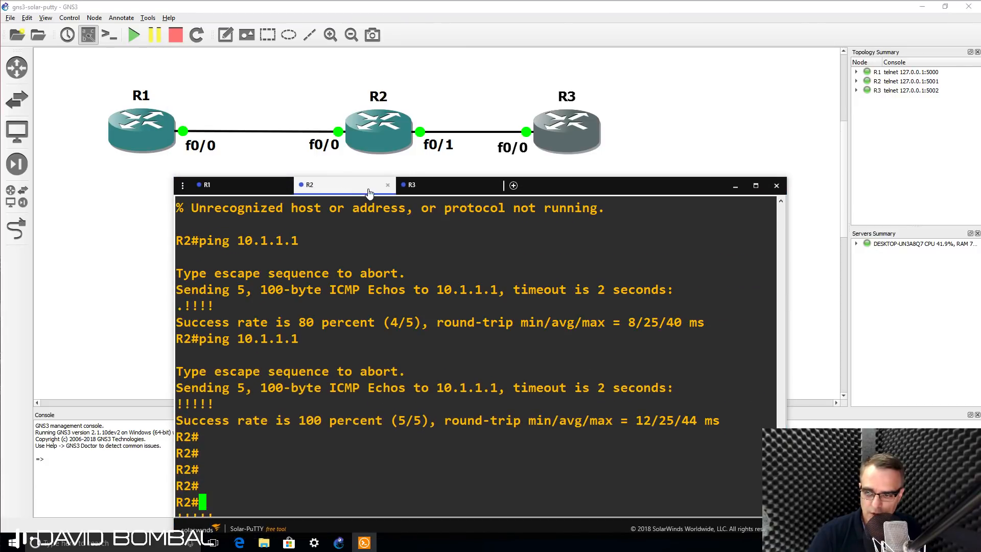
pyautogui.click(414, 185)
pyautogui.moveTo(557, 189); pyautogui.dragTo(447, 176)
pyautogui.click(435, 347)
pyautogui.press('Return')
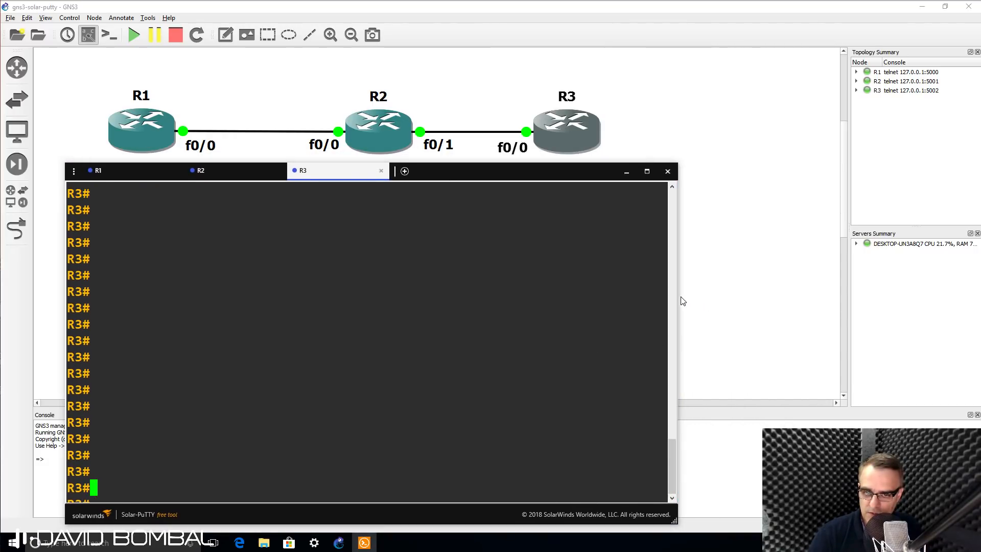
pyautogui.scroll(3, 675, 295)
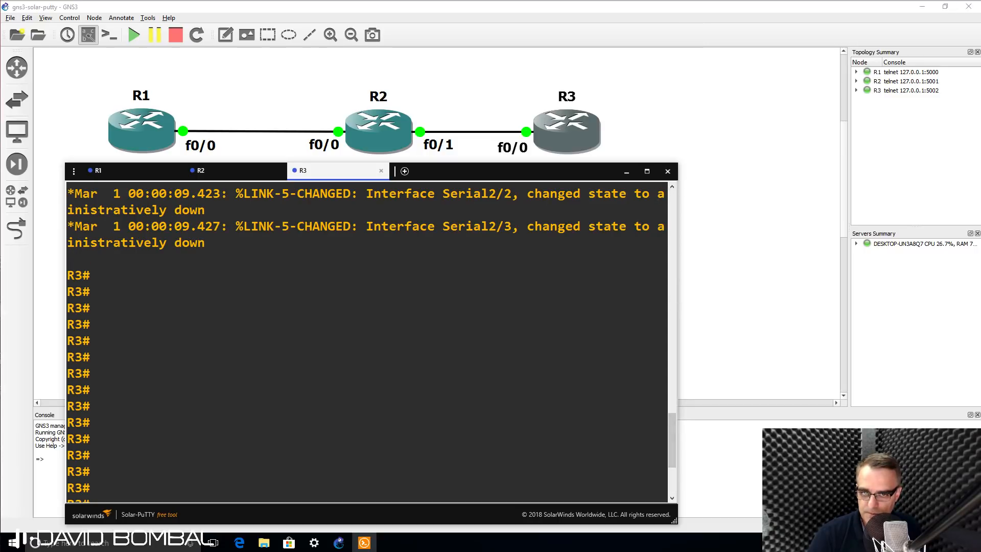
pyautogui.moveTo(678, 306); pyautogui.dragTo(924, 307)
# Step: Enter configuration mode on R3 and enable interface f0/0 with no shut
pyautogui.write('conf t')
pyautogui.press('Return')
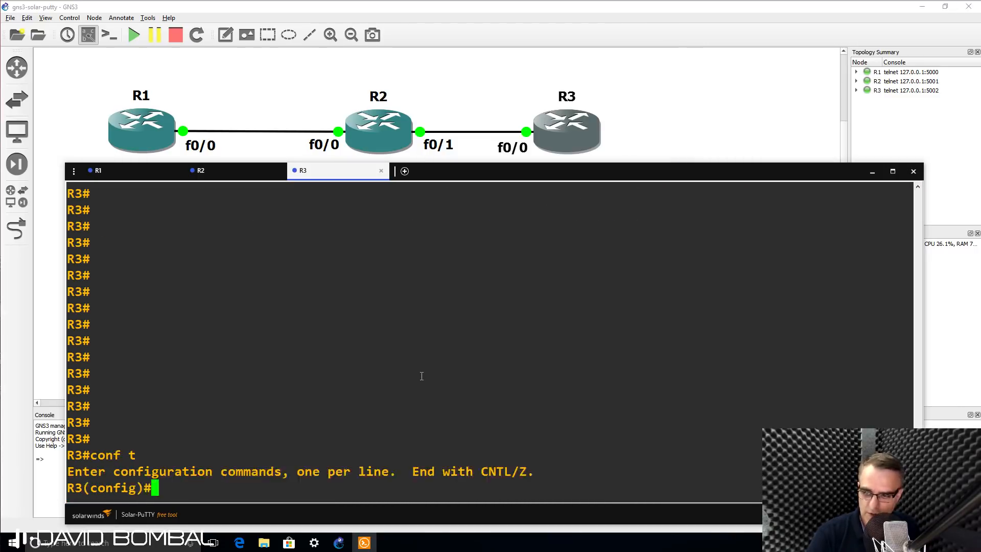
pyautogui.write('int f0/0')
pyautogui.press('Return')
pyautogui.write('nbi s')
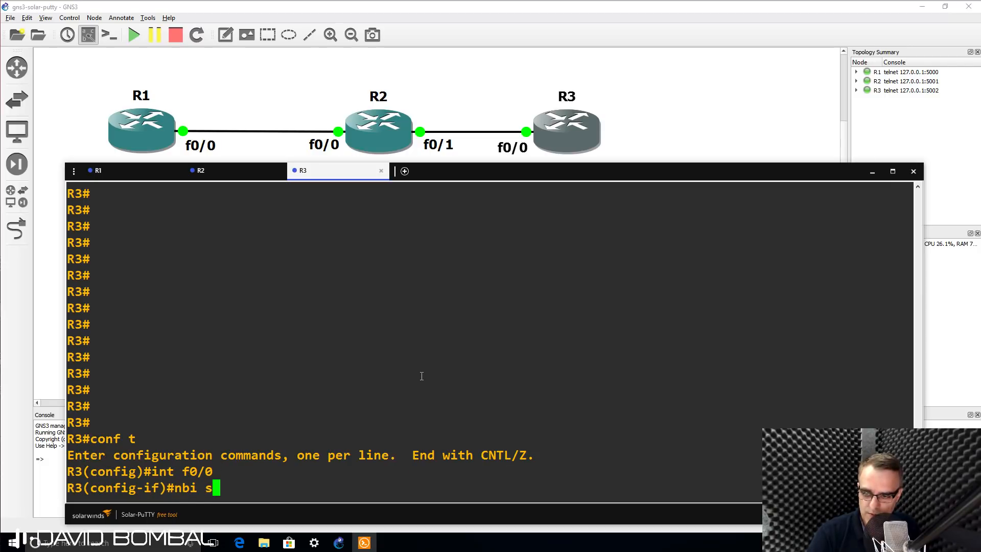
pyautogui.press('BackSpace')
pyautogui.press('BackSpace')
pyautogui.press('BackSpace')
pyautogui.press('BackSpace')
pyautogui.write('o shut')
pyautogui.press('Return')
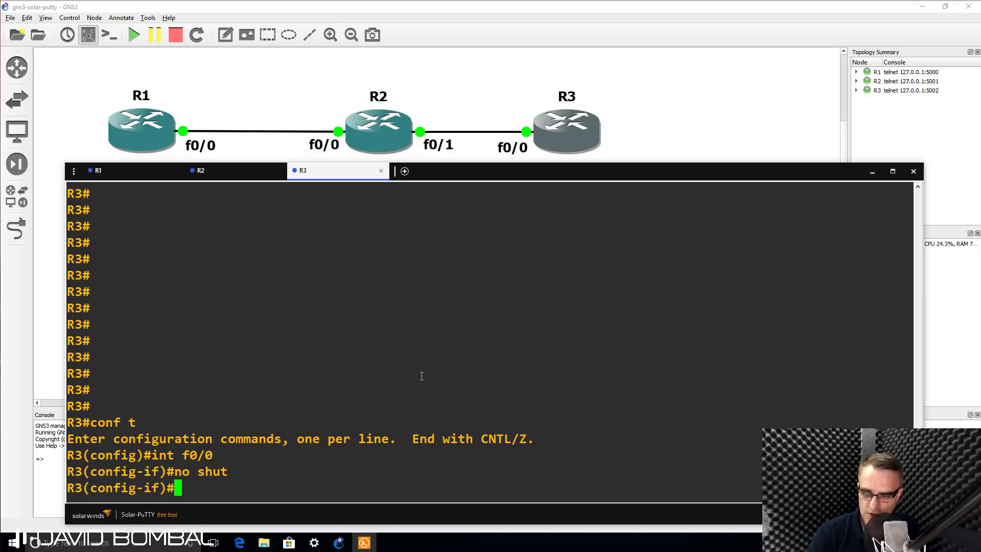
# Step: Assign IP address 10.1.2.2 with mask 255.255.255.0 to R3's f0/0
pyautogui.write('ip add')
pyautogui.press('Tab')
pyautogui.write('10.1.')
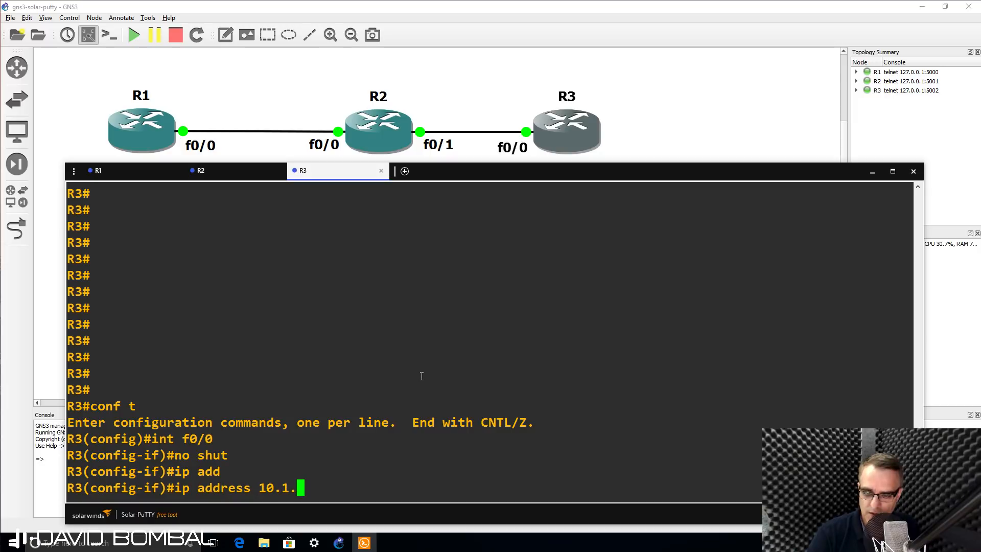
pyautogui.write('2.2 255.25')
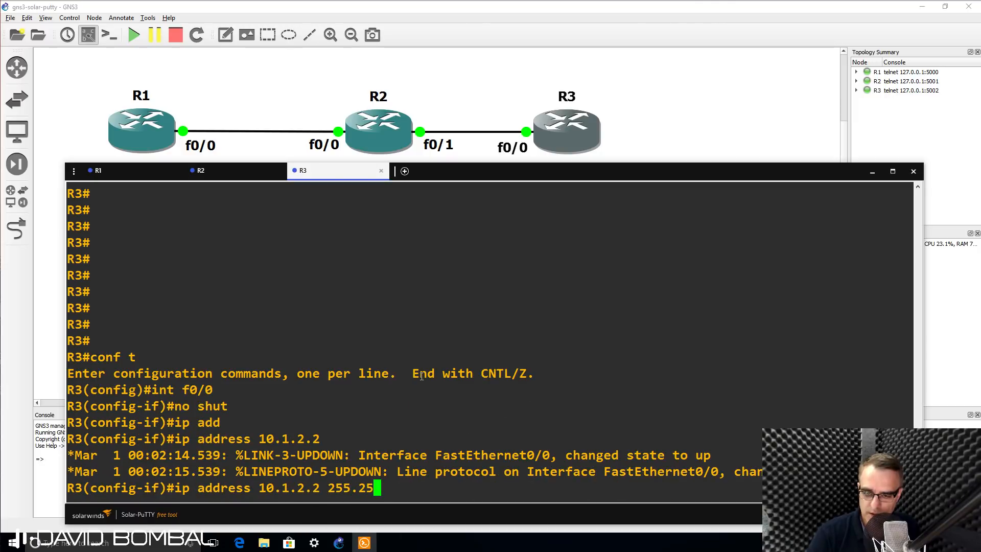
pyautogui.write('5.255.0')
pyautogui.press('Return')
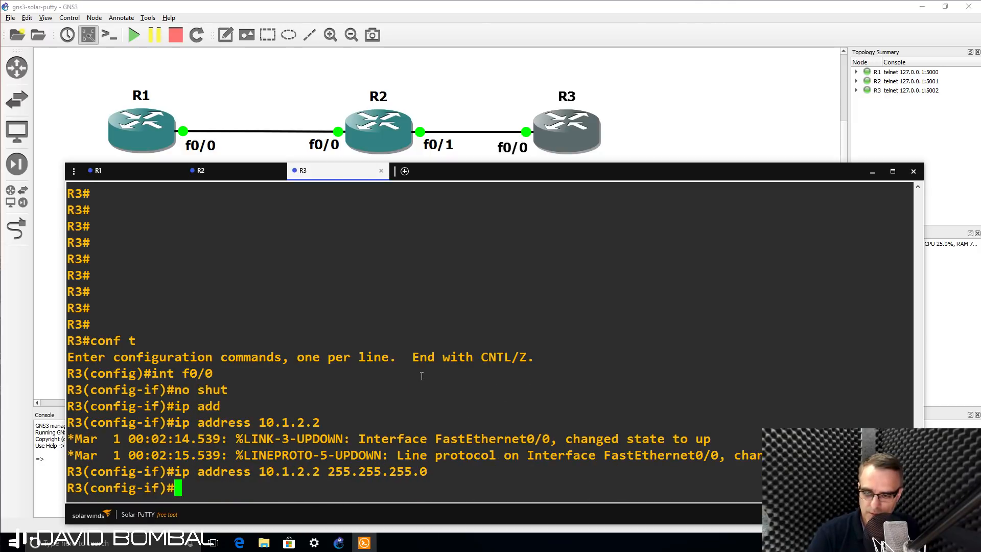
# Step: In R2's console, enter configuration mode and enable interface f0/1 with no shut
pyautogui.click(246, 173)
pyautogui.press('Return')
pyautogui.write('conf t')
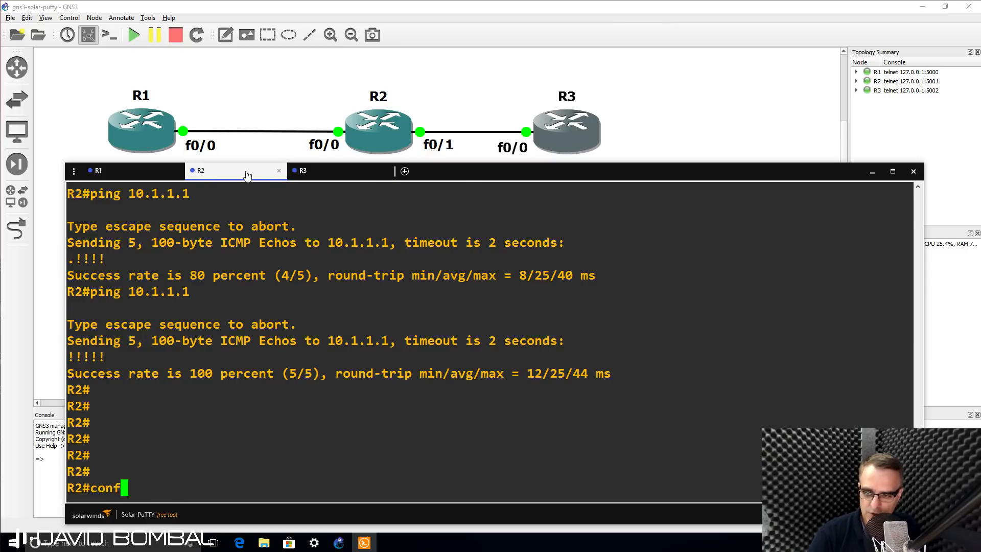
pyautogui.press('Return')
pyautogui.write('int f0/1')
pyautogui.press('Return')
pyautogui.write('no shut')
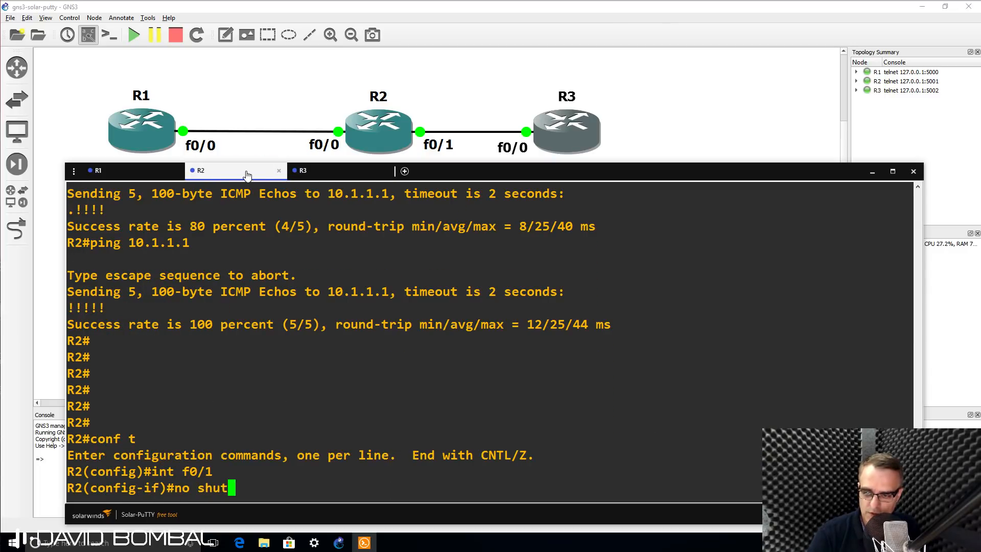
pyautogui.press('Return')
# Step: Assign IP address 10.1.2.1 with mask 255.255.255.0 to R2's f0/1 and leave configuration mode
pyautogui.write('ip add')
pyautogui.press('Tab')
pyautogui.write('10.1')
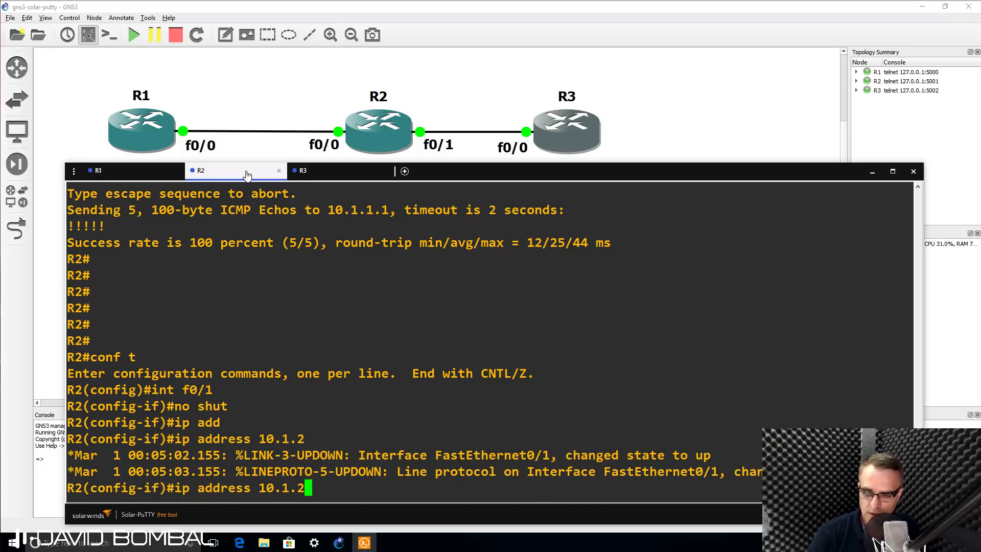
pyautogui.write('.1 255.255')
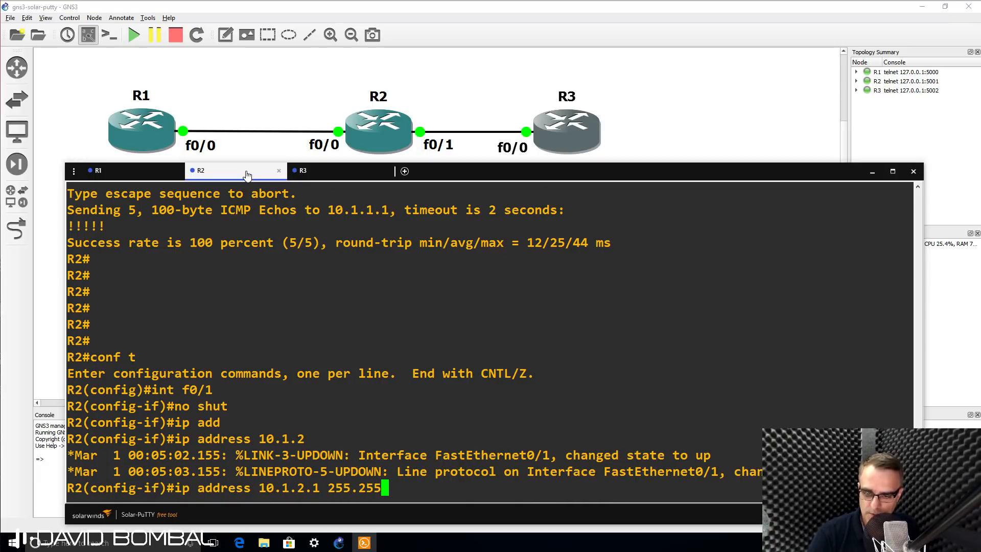
pyautogui.write('.255')
pyautogui.press('BackSpace')
pyautogui.press('BackSpace')
pyautogui.press('BackSpace')
pyautogui.write('.255.0')
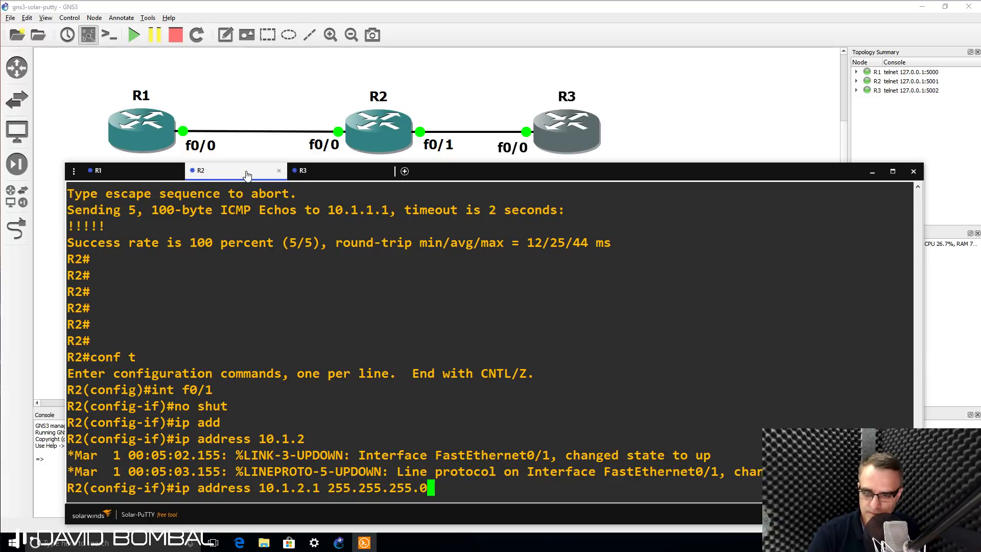
pyautogui.press('Return')
pyautogui.write('end')
pyautogui.press('Return')
# Step: Ping R3 at 10.1.2.2 from R2 to test the link
pyautogui.write('ping')
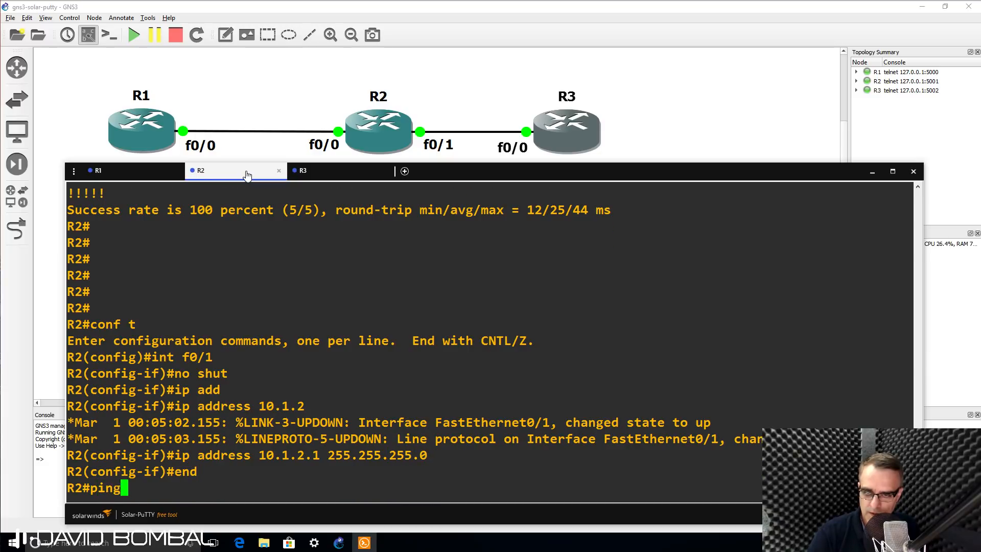
pyautogui.write(' 10.1.1')
pyautogui.press('BackSpace')
pyautogui.write('2.2')
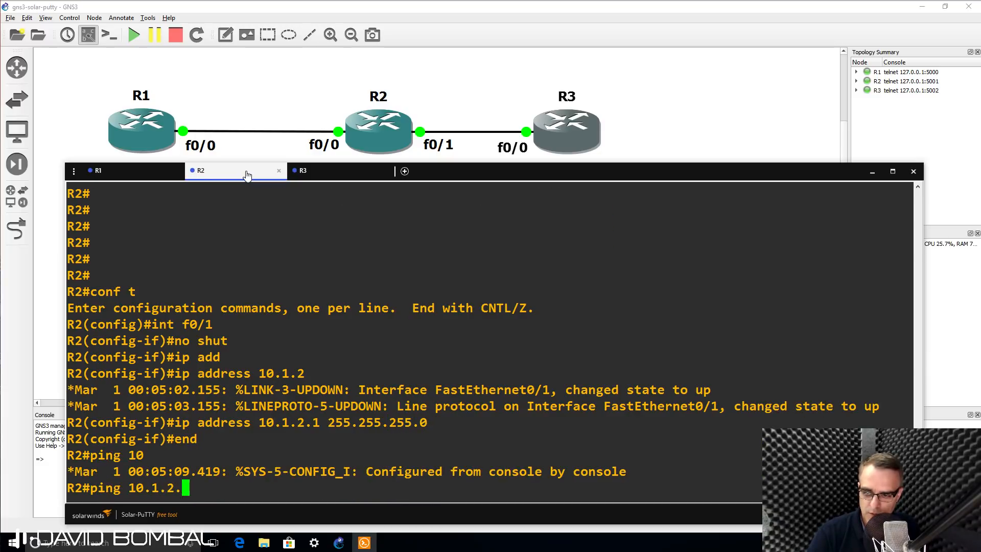
pyautogui.press('Return')
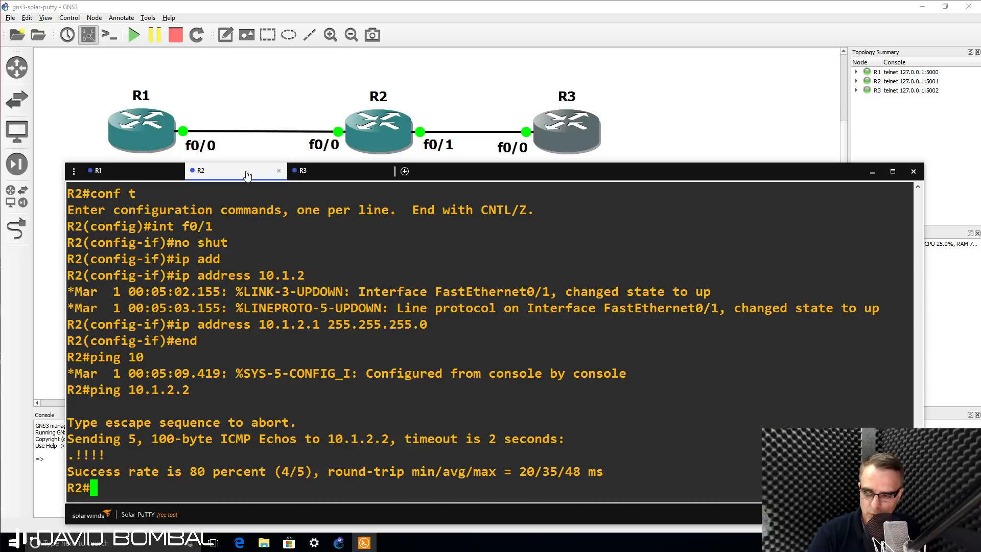
# Step: In R2's console, enter configuration mode and start EIGRP routing process 100
pyautogui.write('conf t')
pyautogui.press('Return')
pyautogui.write('rotuer')
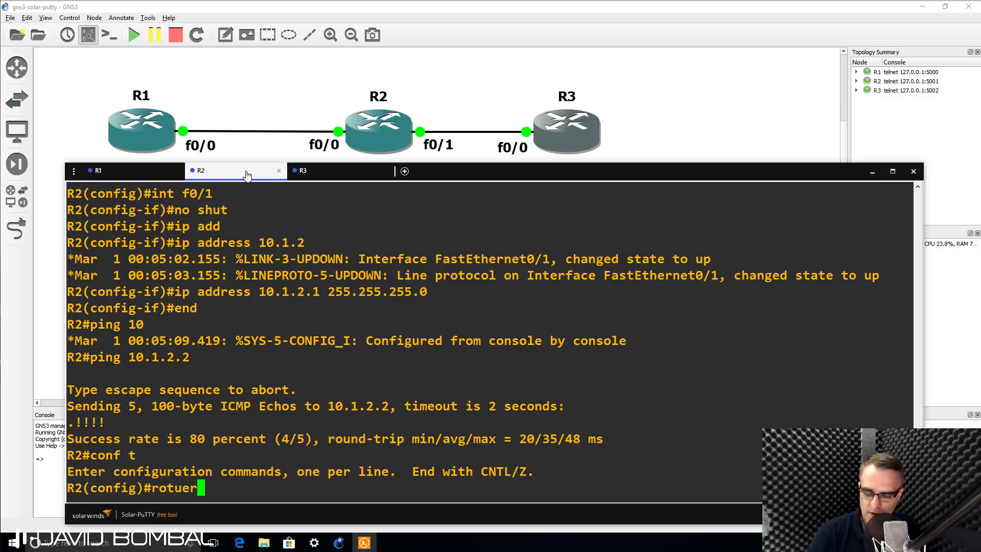
pyautogui.press('BackSpace')
pyautogui.press('BackSpace')
pyautogui.press('BackSpace')
pyautogui.press('BackSpace')
pyautogui.write('uter eigrpp 10')
pyautogui.press('BackSpace')
pyautogui.press('BackSpace')
pyautogui.press('BackSpace')
pyautogui.press('BackSpace')
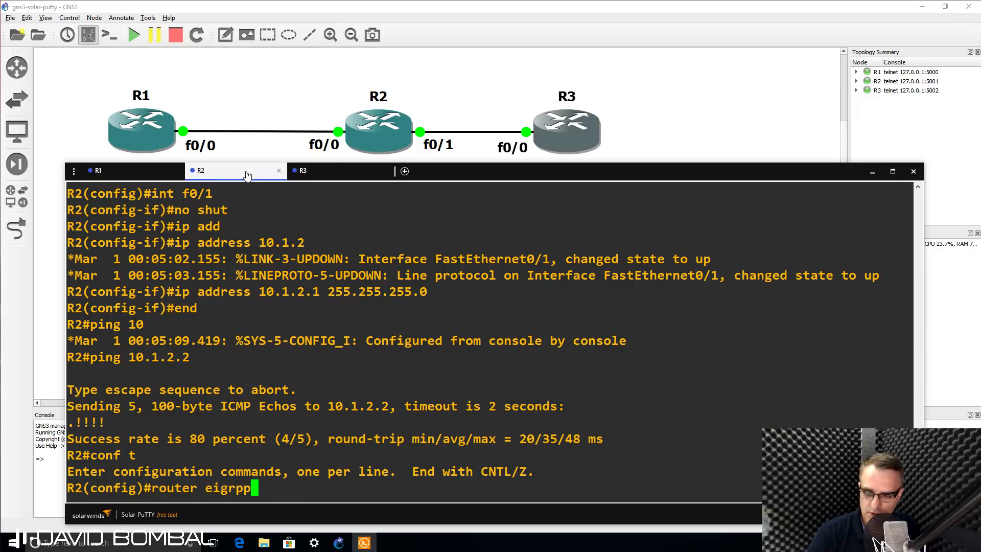
pyautogui.write('100')
pyautogui.press('Return')
# Step: Enable EIGRP on all of R2's interfaces with the statement network 0.0.0.0
pyautogui.write('net')
pyautogui.press('Tab')
pyautogui.write('0.0.0.0')
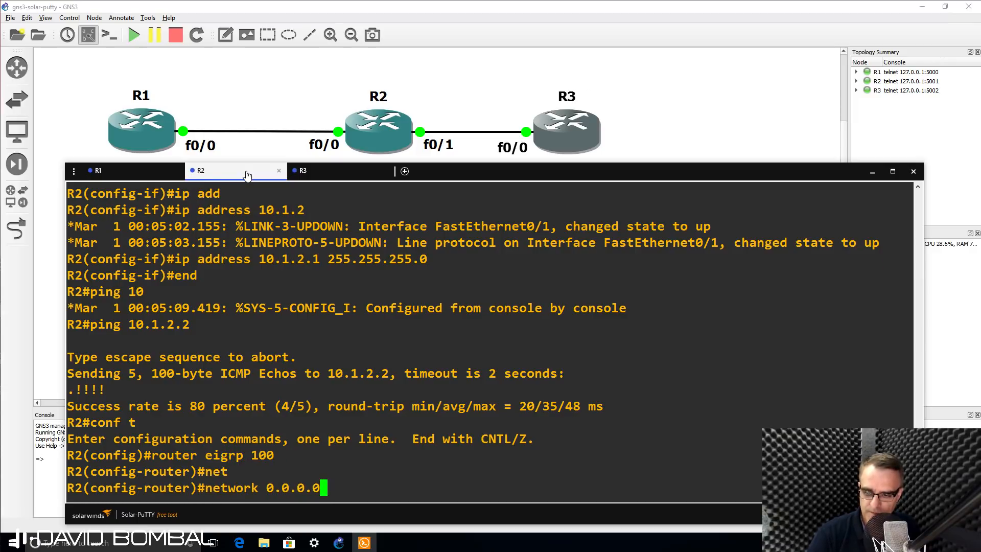
pyautogui.press('Return')
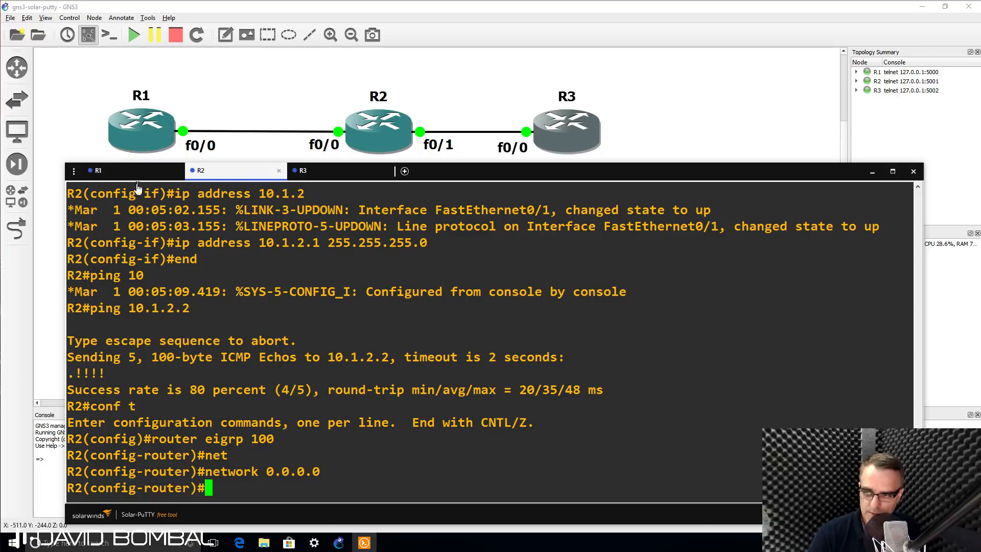
# Step: In R1's console, enter configuration mode and start EIGRP routing process 100
pyautogui.click(131, 174)
pyautogui.write('conf t')
pyautogui.press('Return')
pyautogui.write('ru')
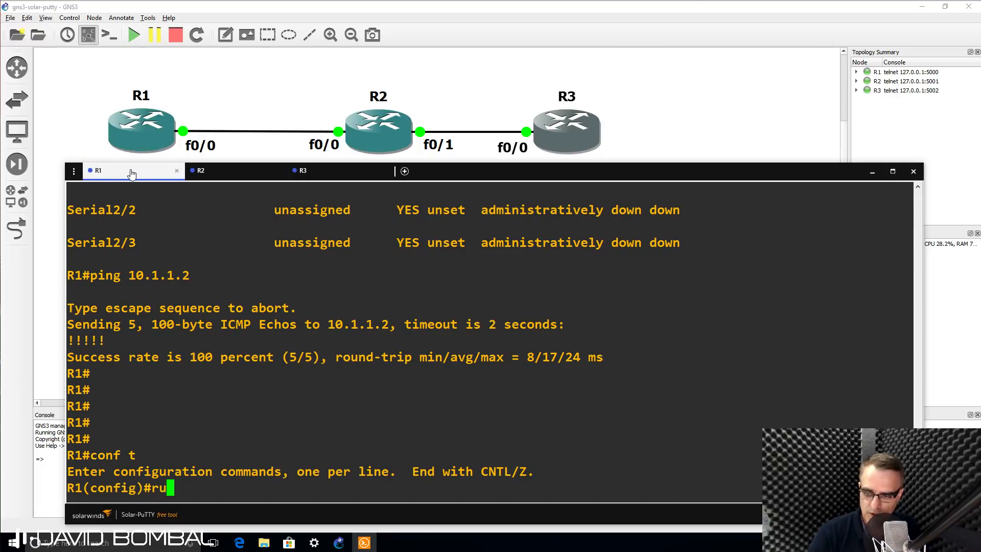
pyautogui.press('BackSpace')
pyautogui.write('router eigrp 100')
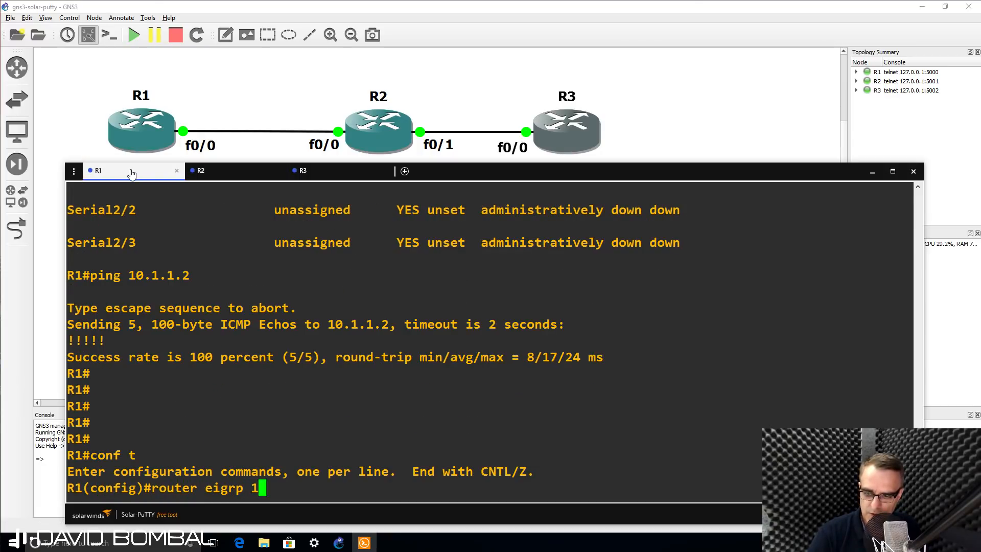
pyautogui.press('Return')
# Step: Add network 0.0.0.0 to R1's EIGRP process and leave configuration mode
pyautogui.write('net')
pyautogui.press('Tab')
pyautogui.write('0.0.0.0')
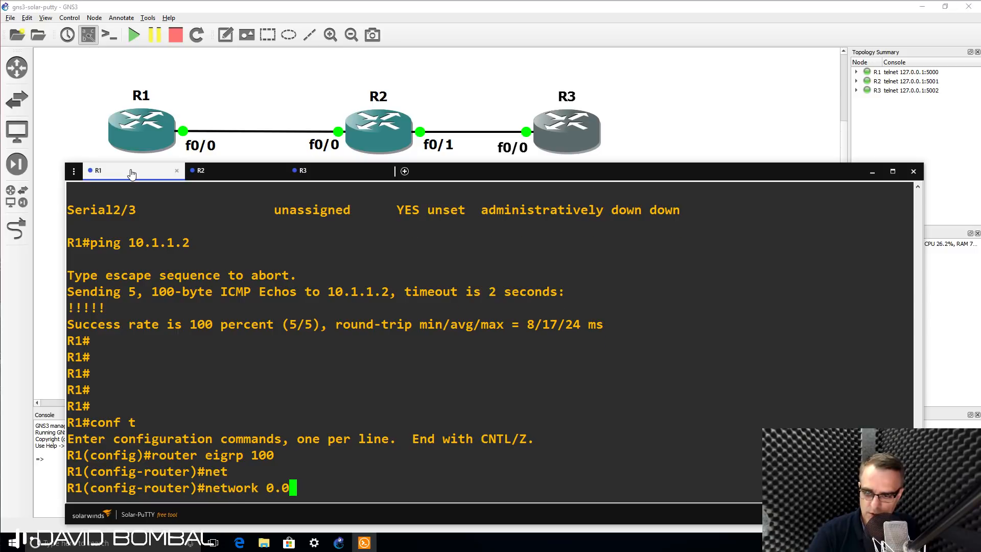
pyautogui.press('Return')
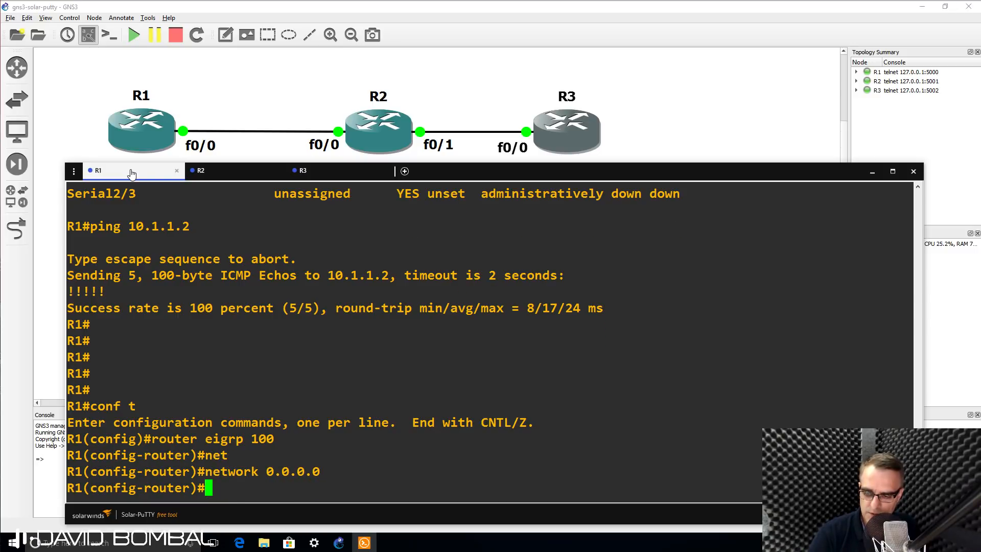
pyautogui.write('end')
pyautogui.press('Return')
pyautogui.press('Return')
pyautogui.press('Return')
# Step: Display R1's EIGRP neighbors with sh ip eigrp neighbors
pyautogui.write('sh ip ')
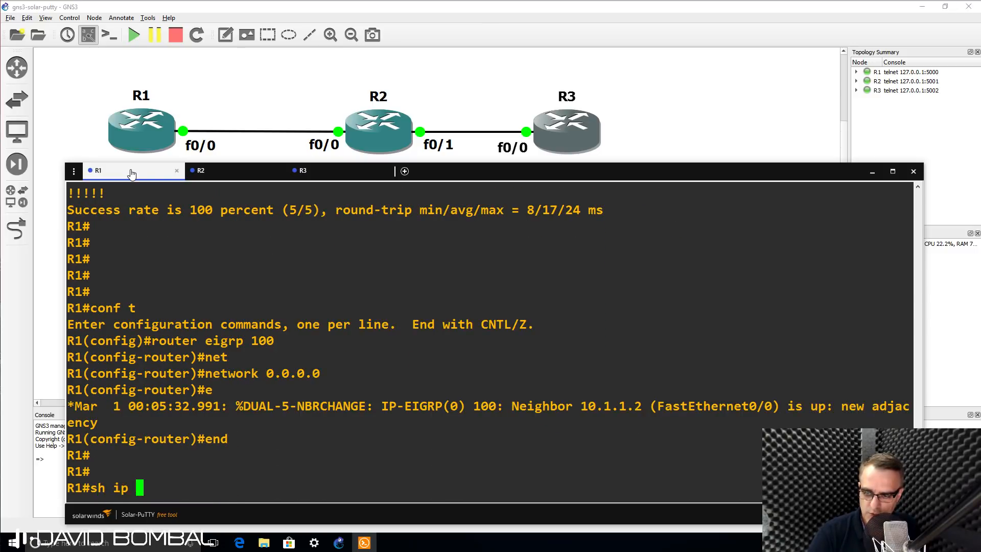
pyautogui.write('ei')
pyautogui.press('Tab')
pyautogui.write('n')
pyautogui.press('Tab')
pyautogui.press('Return')
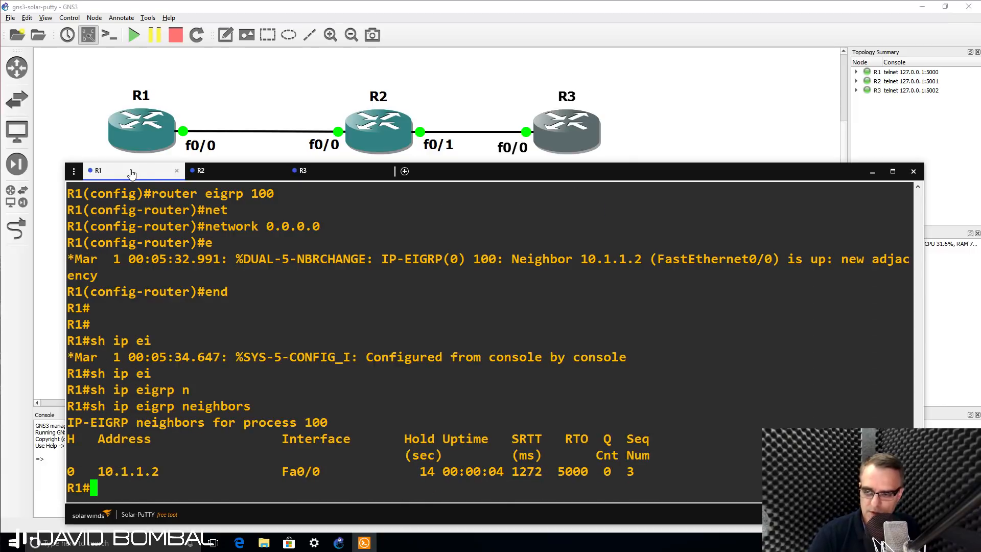
# Step: In R3's console, start EIGRP routing process 100 and add network 0.0.0.0 to it
pyautogui.click(312, 173)
pyautogui.press('Return')
pyautogui.write('rout')
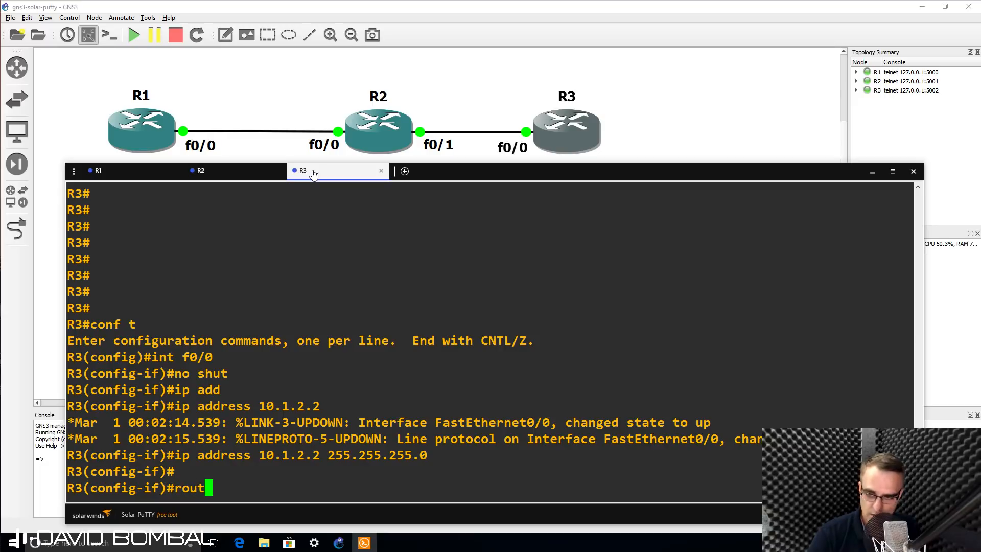
pyautogui.write('er eigrp 10')
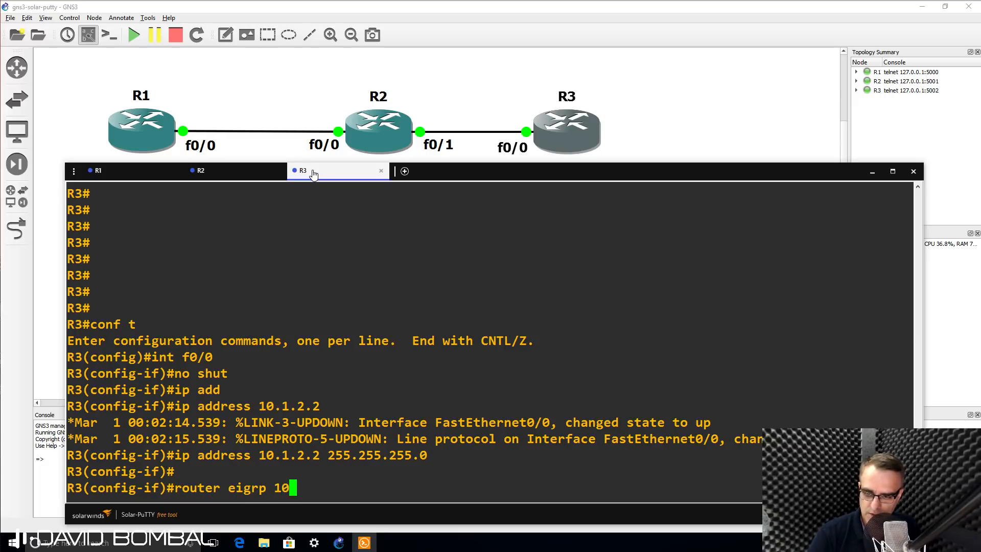
pyautogui.write('0')
pyautogui.press('Return')
pyautogui.write('net')
pyautogui.press('Tab')
pyautogui.write('0.0.0.0')
pyautogui.press('Return')
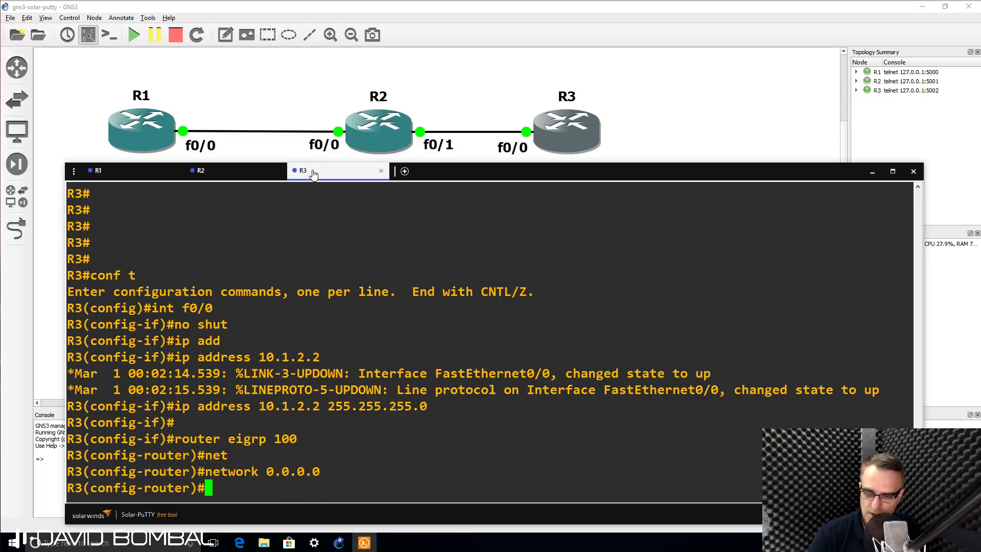
# Step: Ping R3 at 10.1.2.2 from R1's console to test end-to-end routing
pyautogui.click(132, 178)
pyautogui.press('Return')
pyautogui.press('Return')
pyautogui.press('Return')
pyautogui.write('p')
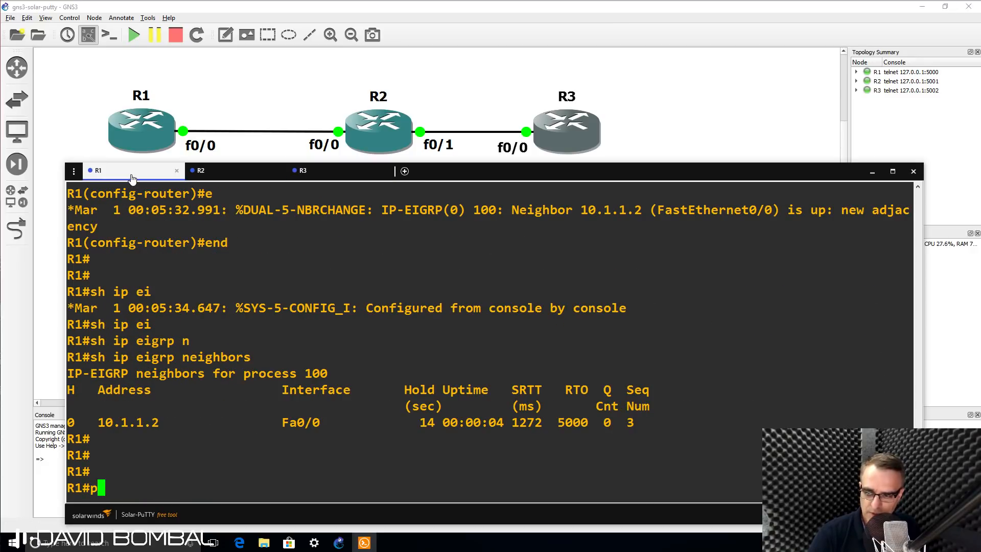
pyautogui.write('ing 10.1.2.2')
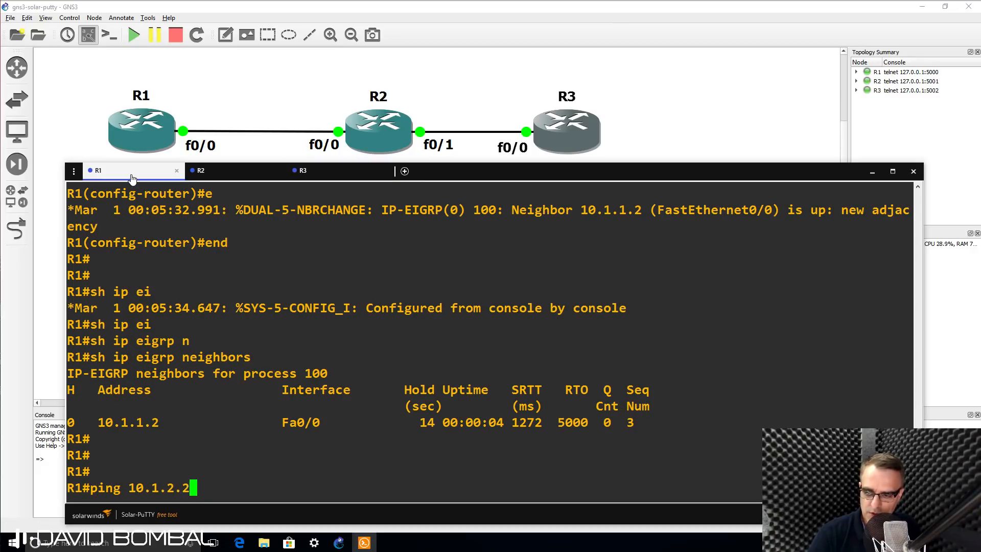
pyautogui.press('Return')
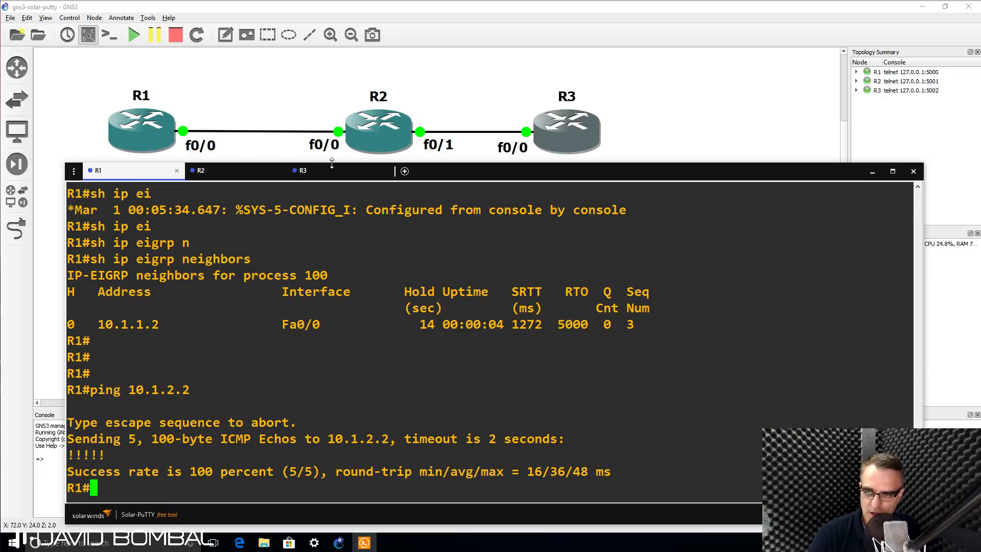
# Step: Leave configuration mode on R3 and enable ICMP debugging with debug ip icmp
pyautogui.click(334, 173)
pyautogui.write('end')
pyautogui.press('Return')
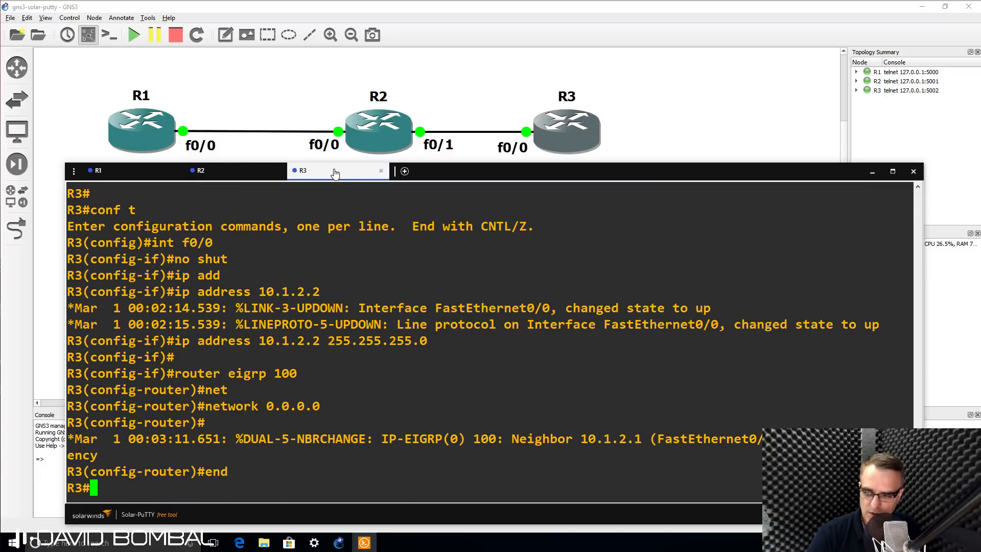
pyautogui.write('debug icmp')
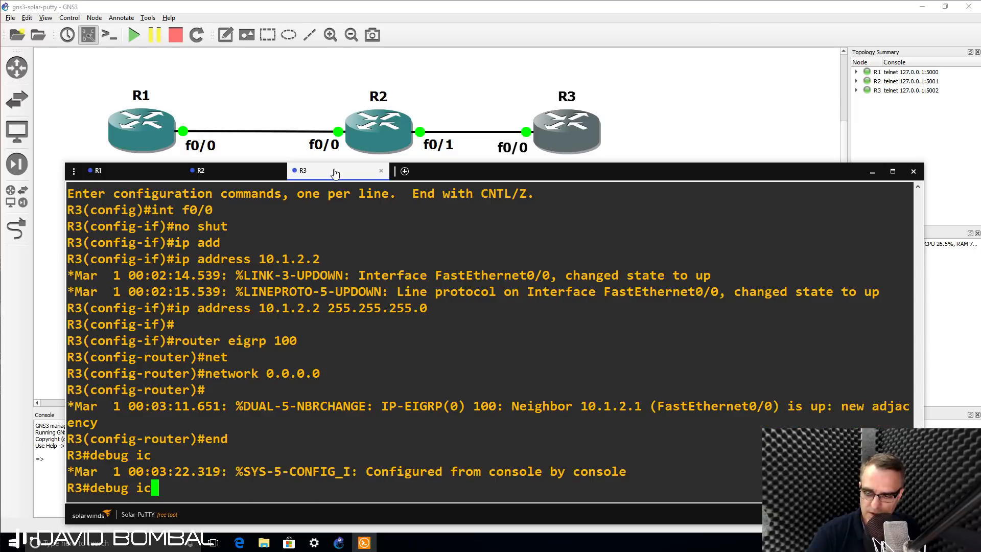
pyautogui.press('BackSpace')
pyautogui.press('BackSpace')
pyautogui.press('BackSpace')
pyautogui.write('p icmp')
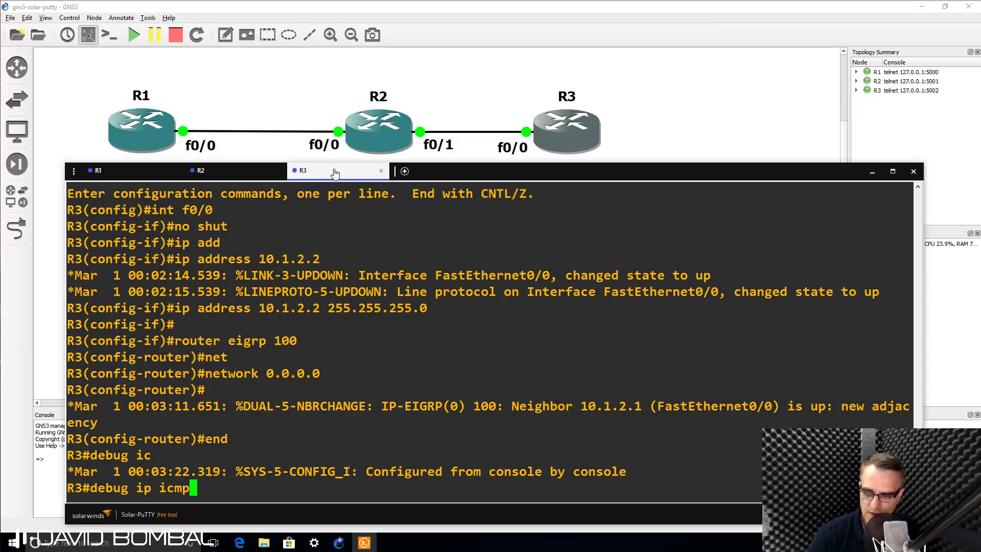
pyautogui.press('Return')
# Step: Repeat the ping to 10.1.2.2 from R1 and examine the ICMP debug output in R3's console
pyautogui.click(127, 171)
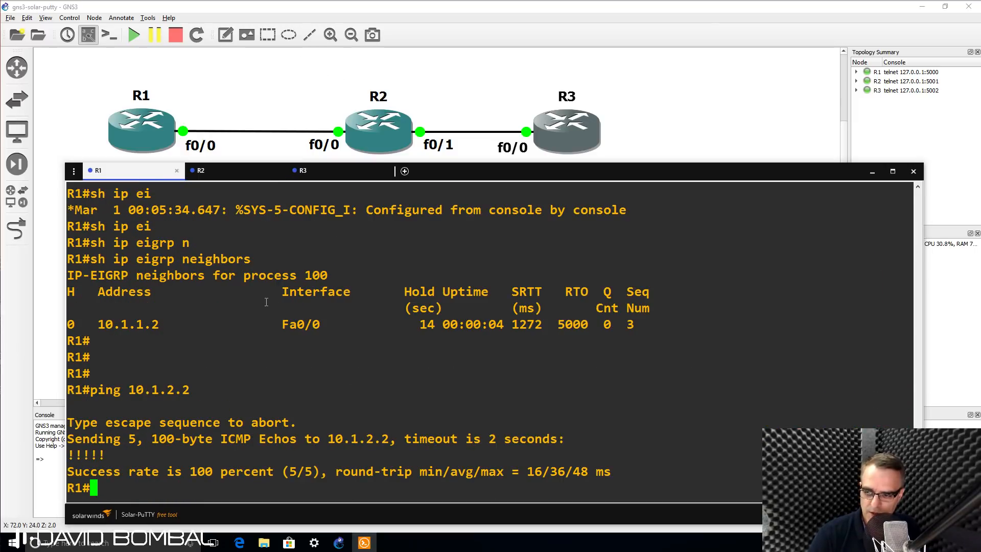
pyautogui.press('Up')
pyautogui.press('Return')
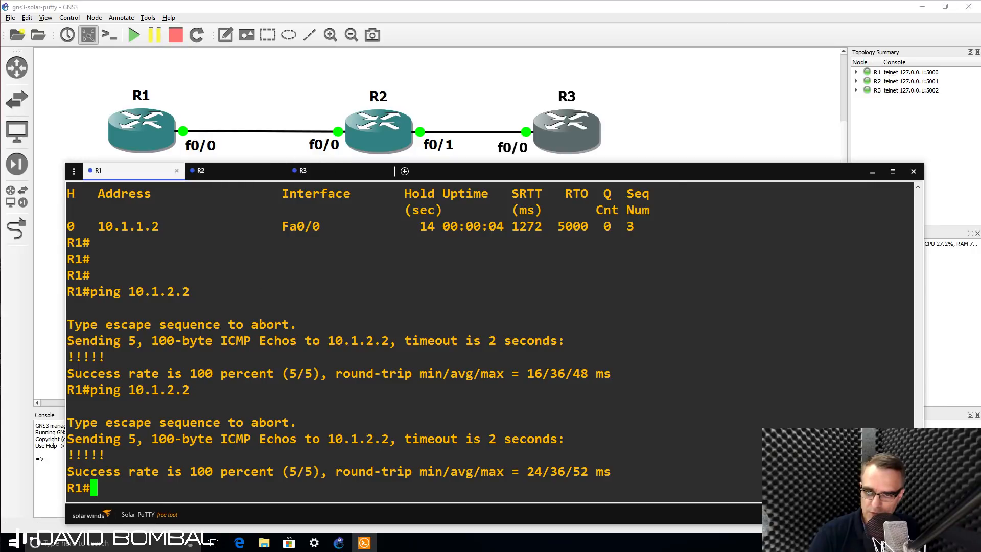
pyautogui.click(307, 171)
pyautogui.moveTo(327, 368); pyautogui.dragTo(617, 486)
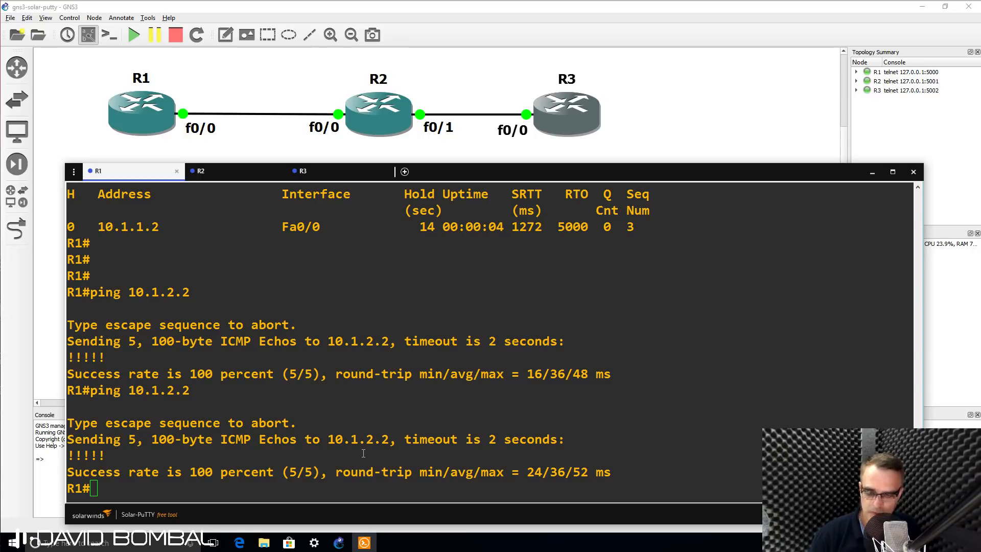
# Step: Save R1's running configuration with the wr command
pyautogui.write('we')
pyautogui.press('Return')
pyautogui.write('wr')
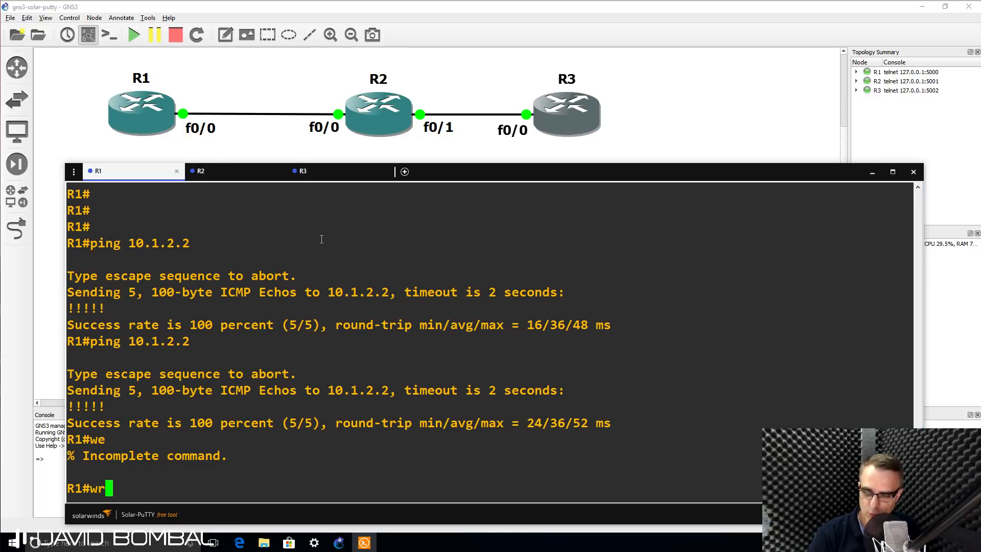
pyautogui.press('Return')
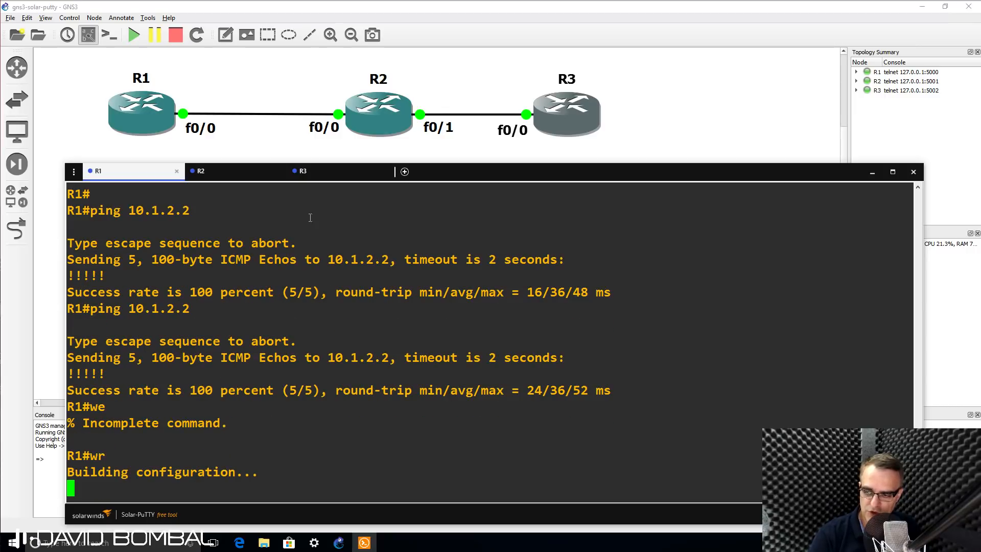
# Step: Leave configuration mode on R2 and save its configuration with wr
pyautogui.click(242, 177)
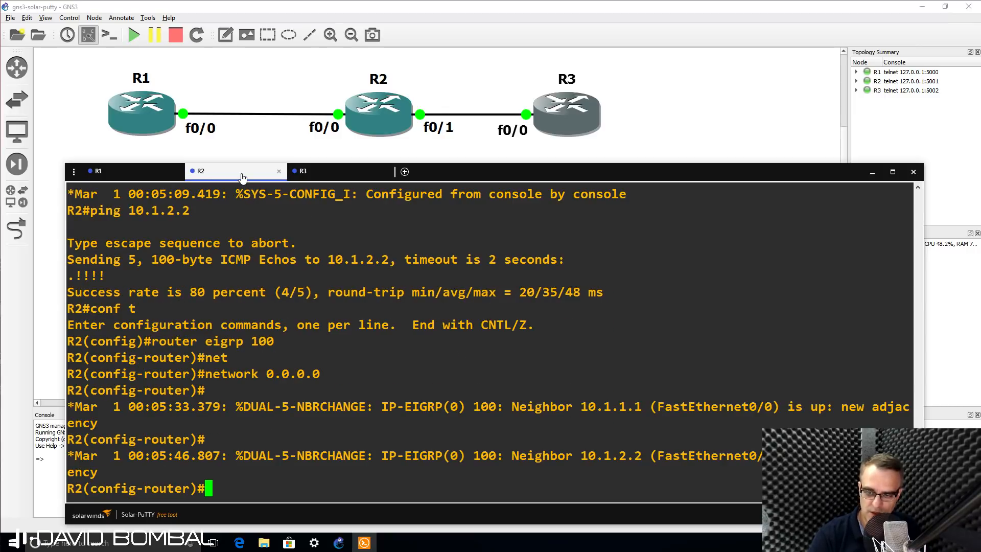
pyautogui.write('end')
pyautogui.press('Return')
pyautogui.write('wr')
pyautogui.press('Return')
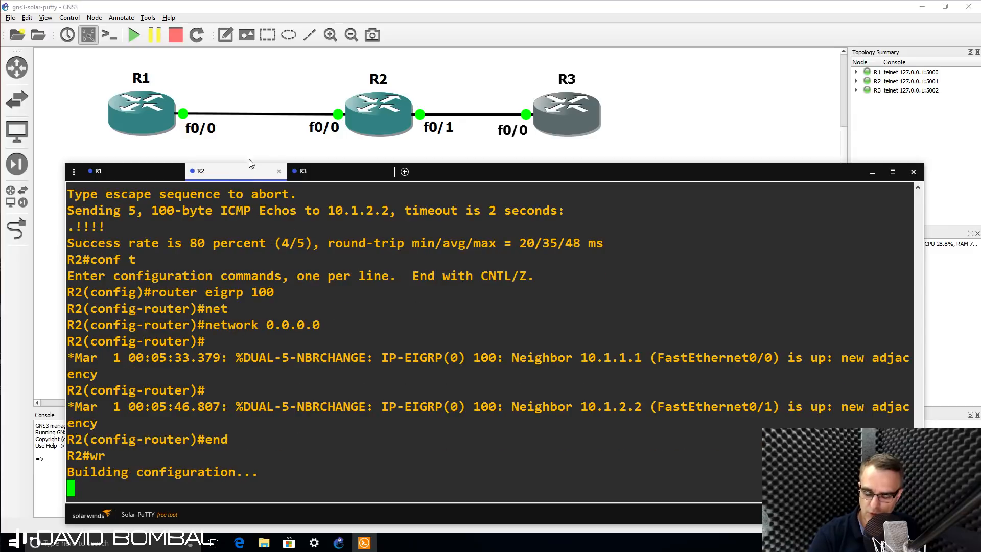
# Step: Save R3's running configuration with the wr command in its console
pyautogui.click(330, 174)
pyautogui.write('wr')
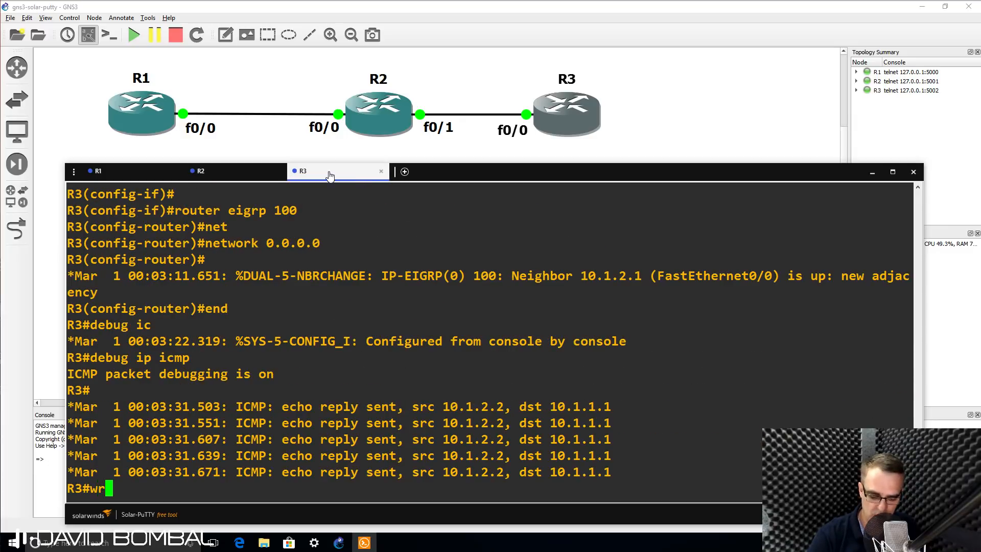
pyautogui.press('Return')
# Step: Check the outcome of the configuration save in the consoles of R1, R2 and R3
pyautogui.click(148, 176)
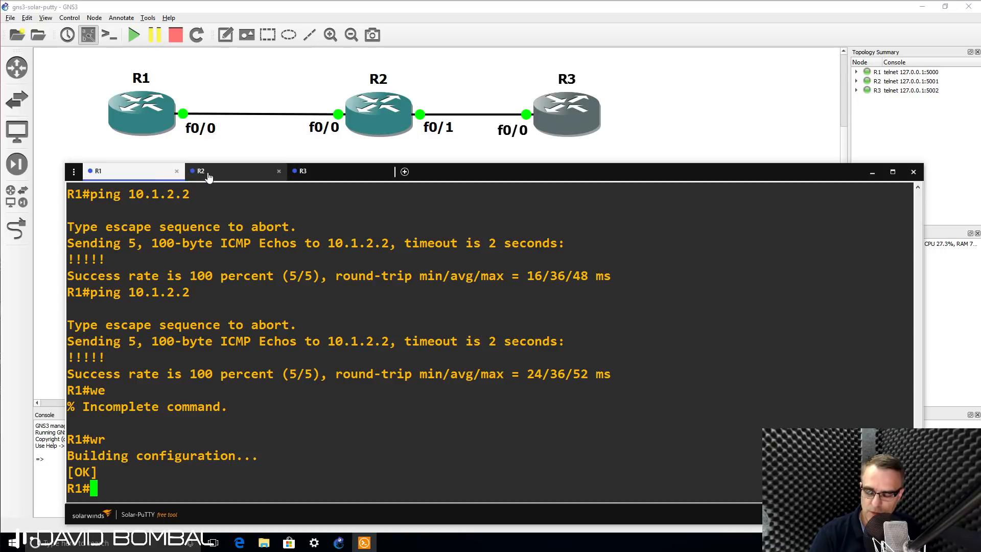
pyautogui.click(228, 176)
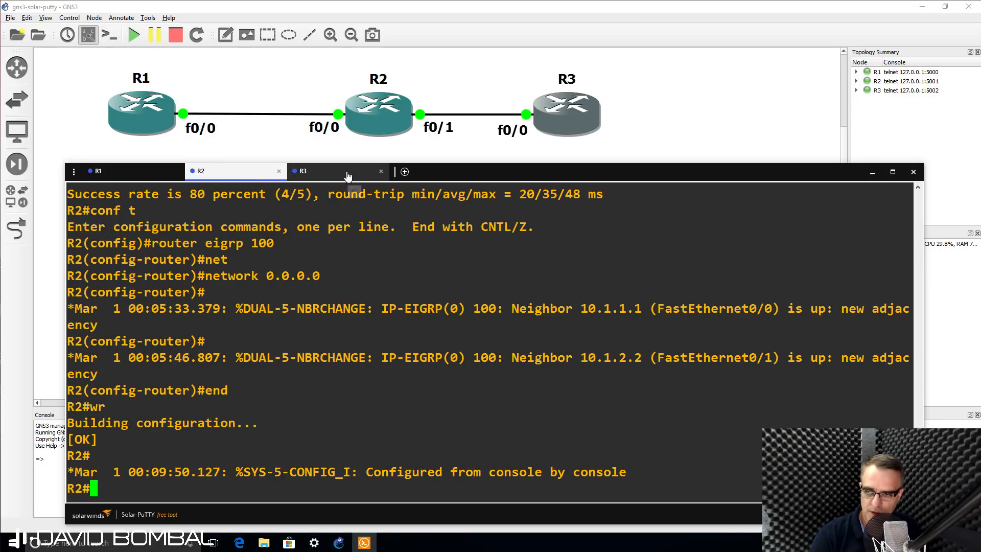
pyautogui.click(347, 176)
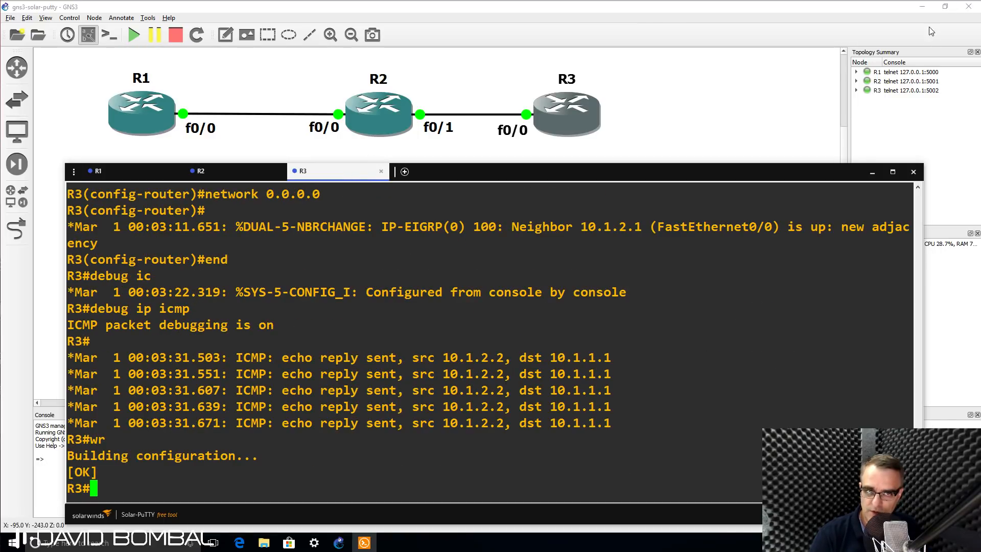
# Step: Exit GNS3 and confirm closing the running project
pyautogui.click(968, 8)
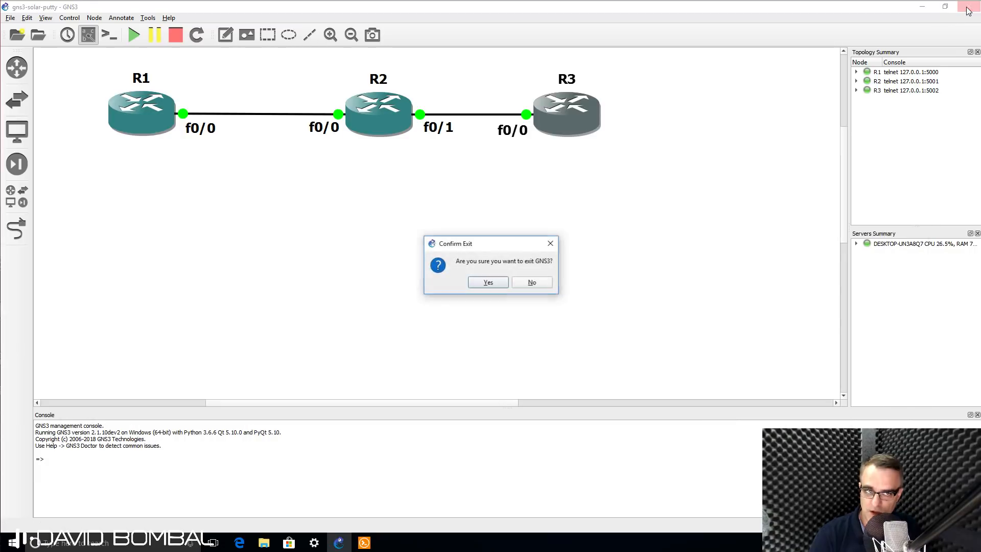
pyautogui.click(485, 285)
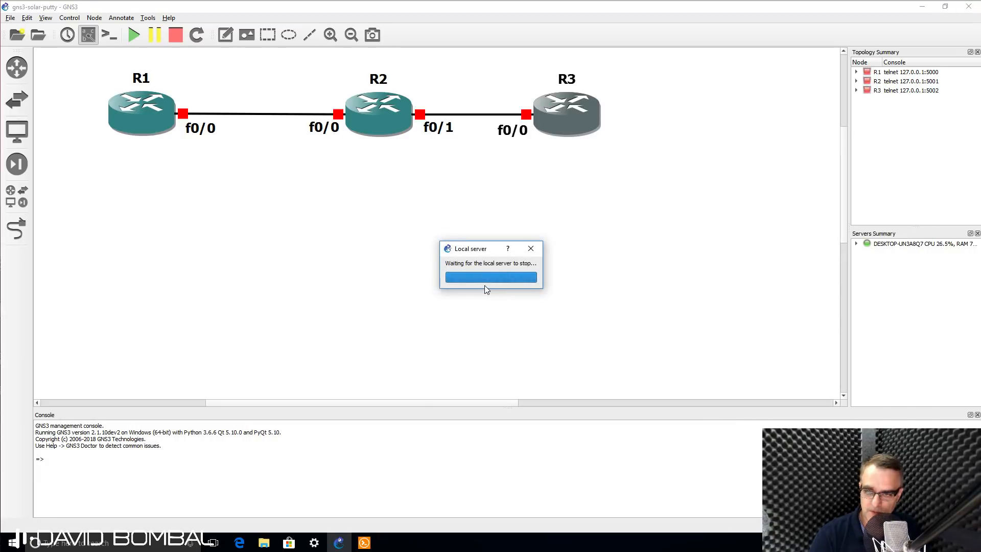